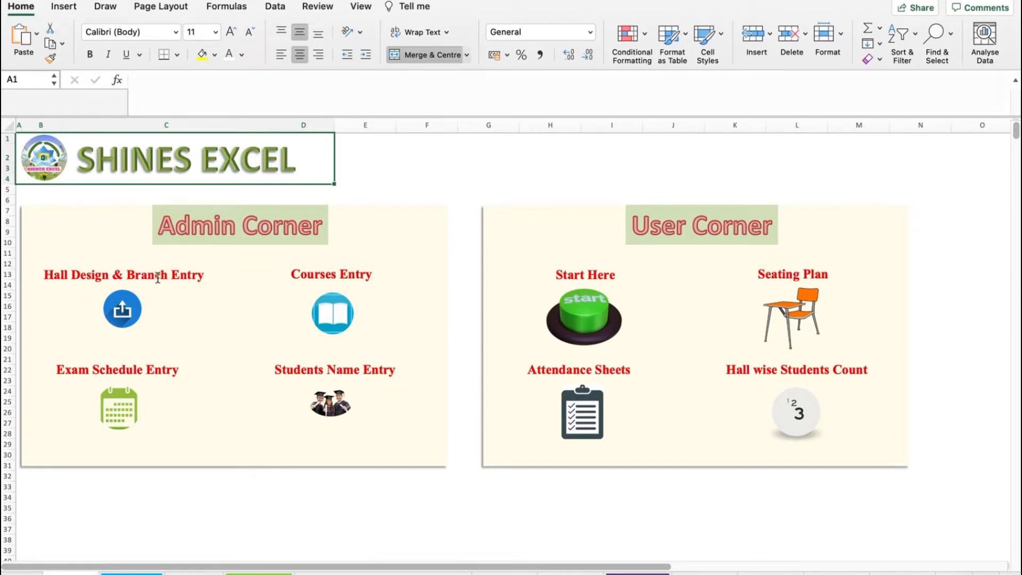
- Open the Hall Design & Branch Entry sheet and review the hall numbers and their totals
left_click(126, 309)
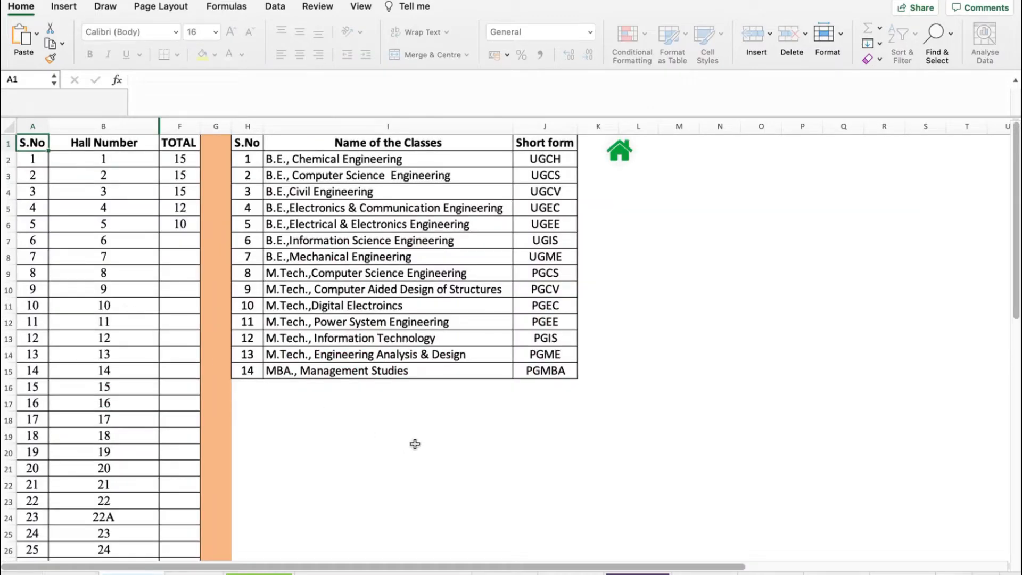
scroll(656, 376, "down", 1)
scroll(656, 376, "up", 1)
left_click(1015, 80)
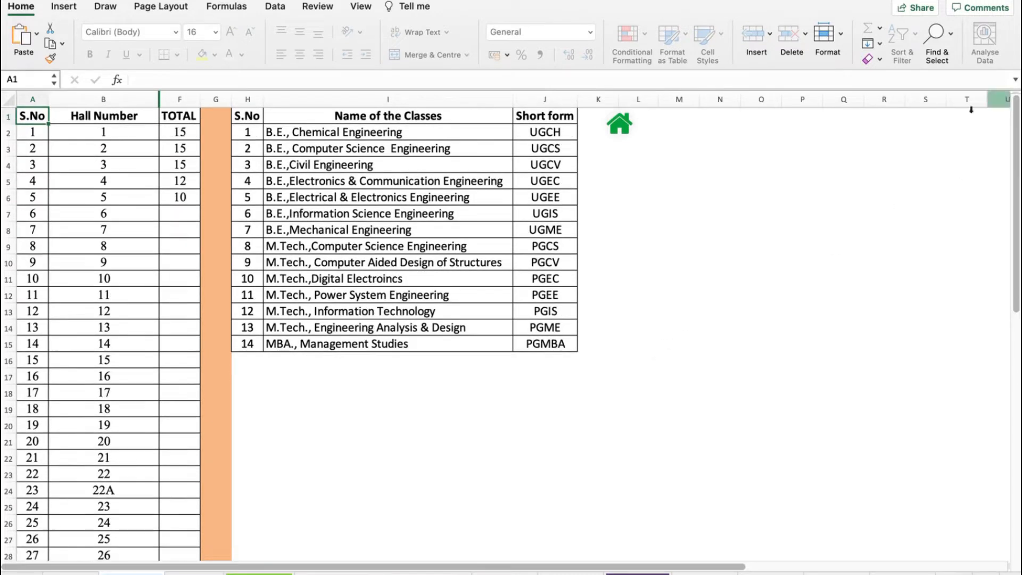
left_click(101, 128)
scroll(115, 323, "down", 6)
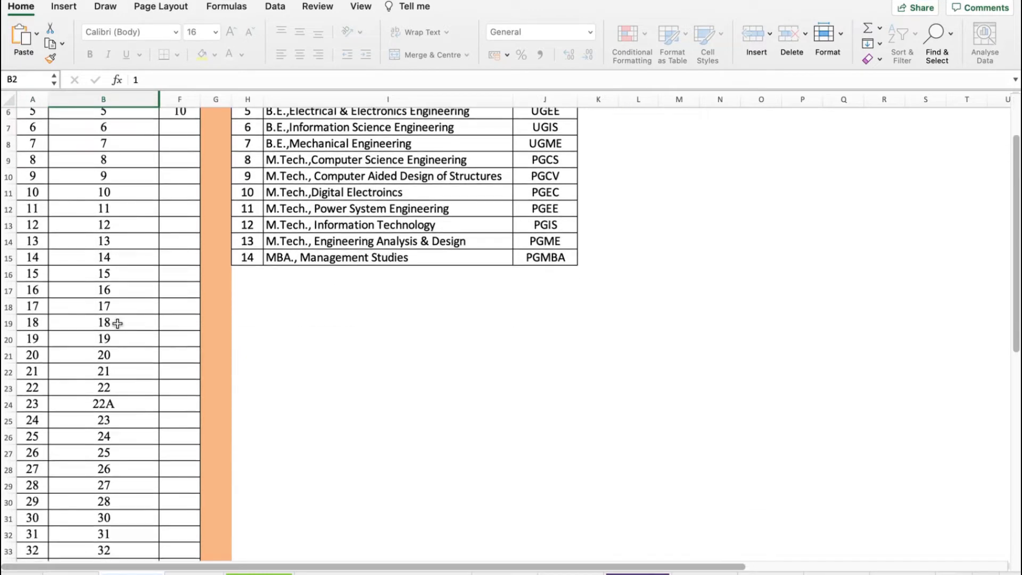
scroll(124, 378, "up", 8)
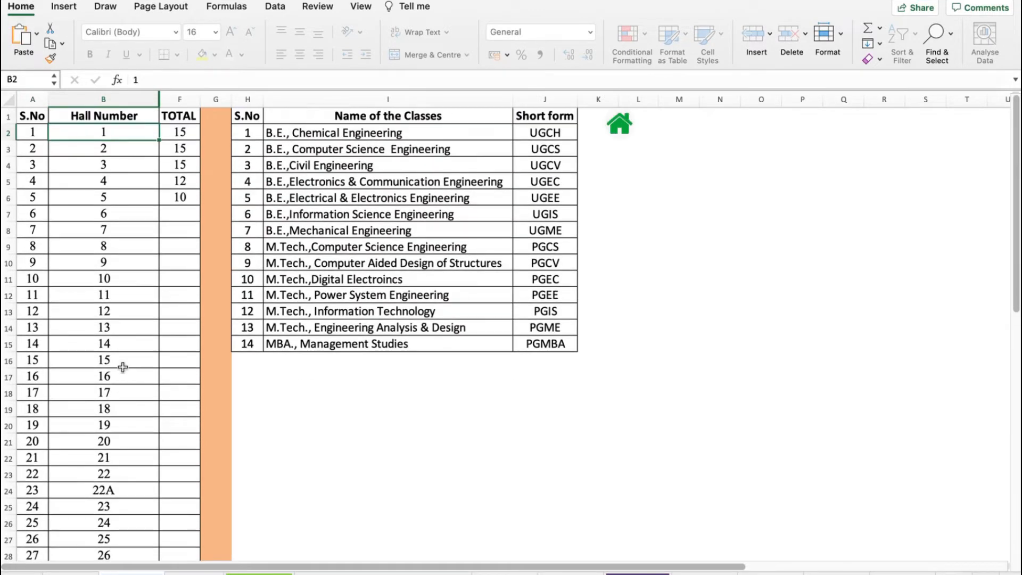
left_click(184, 133)
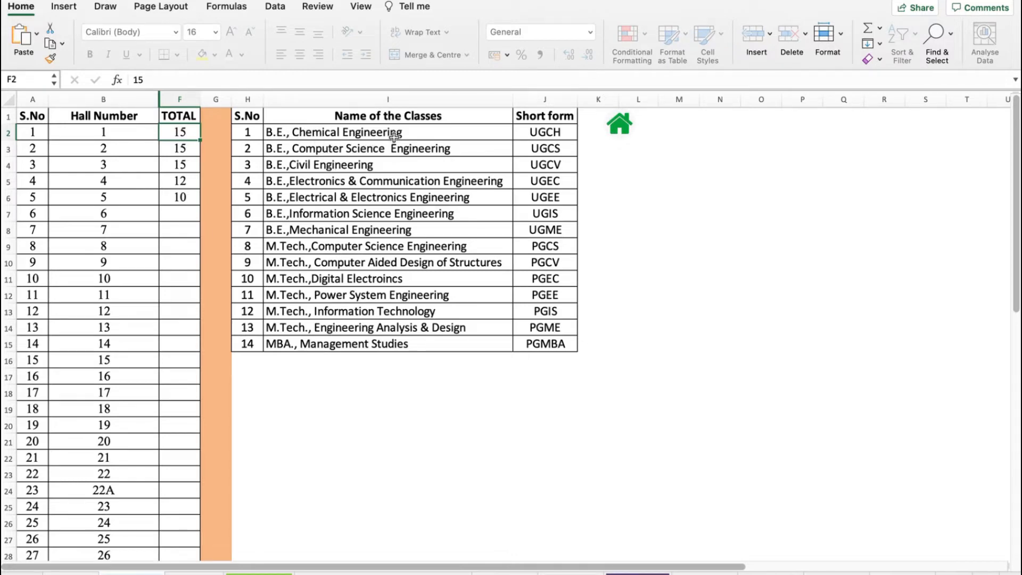
- Examine the list of class names and their short forms, then return to the home dashboard
left_click(422, 116)
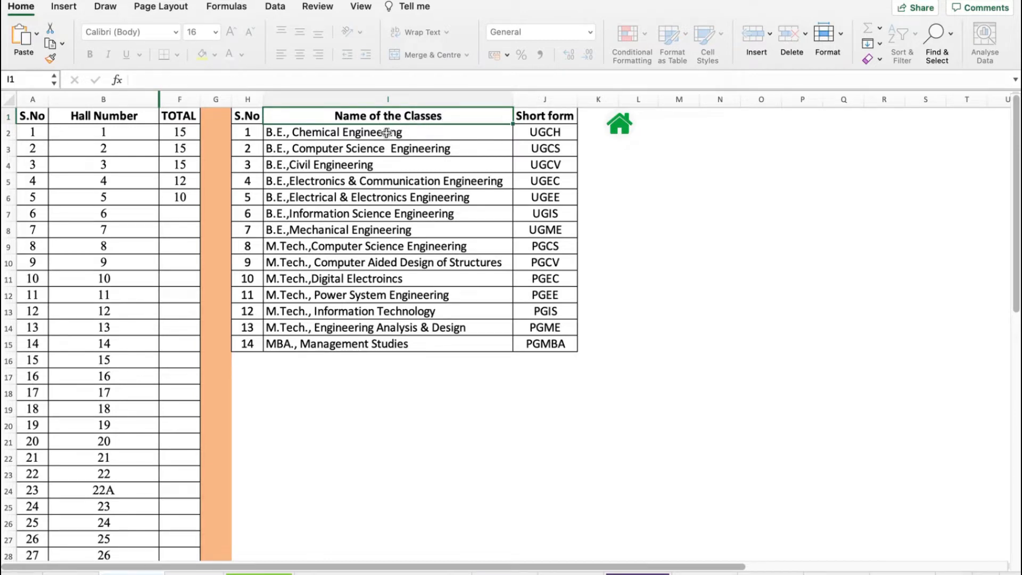
left_click_drag(396, 131, 397, 341)
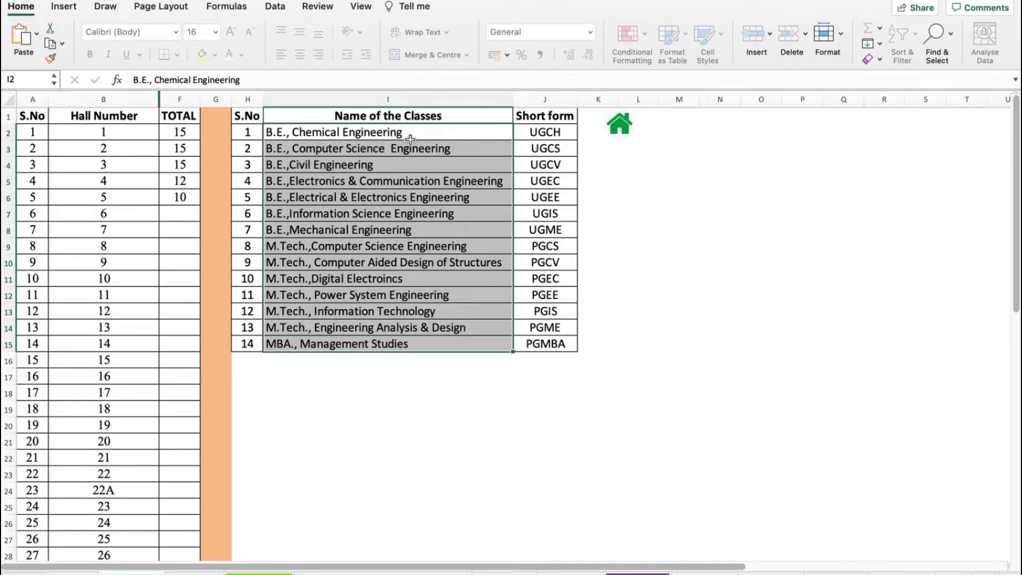
left_click_drag(380, 133, 399, 344)
left_click_drag(546, 132, 552, 343)
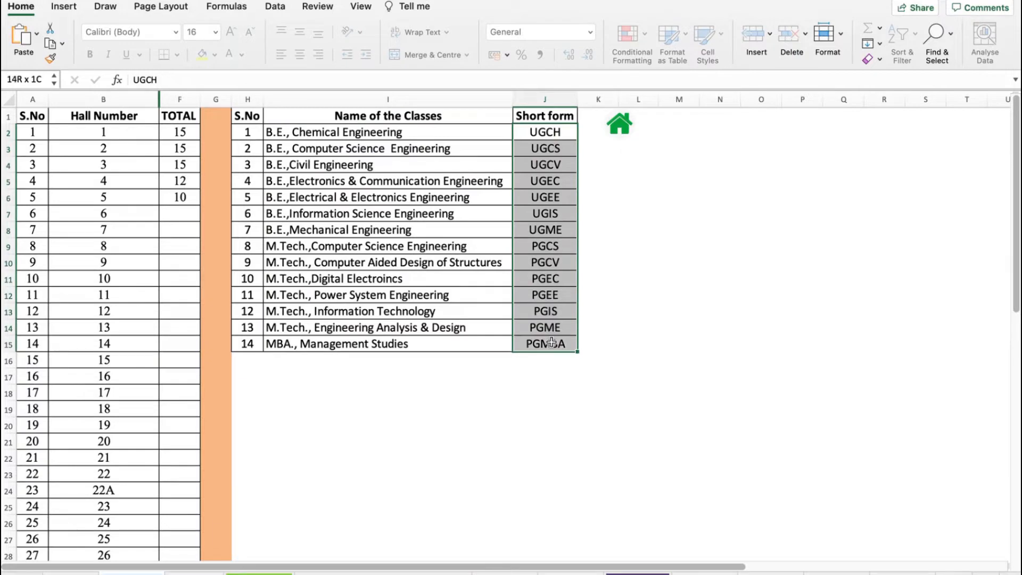
left_click_drag(551, 132, 552, 340)
left_click_drag(534, 132, 533, 328)
left_click(537, 133)
left_click_drag(536, 132, 555, 340)
left_click_drag(552, 133, 548, 339)
left_click(618, 126)
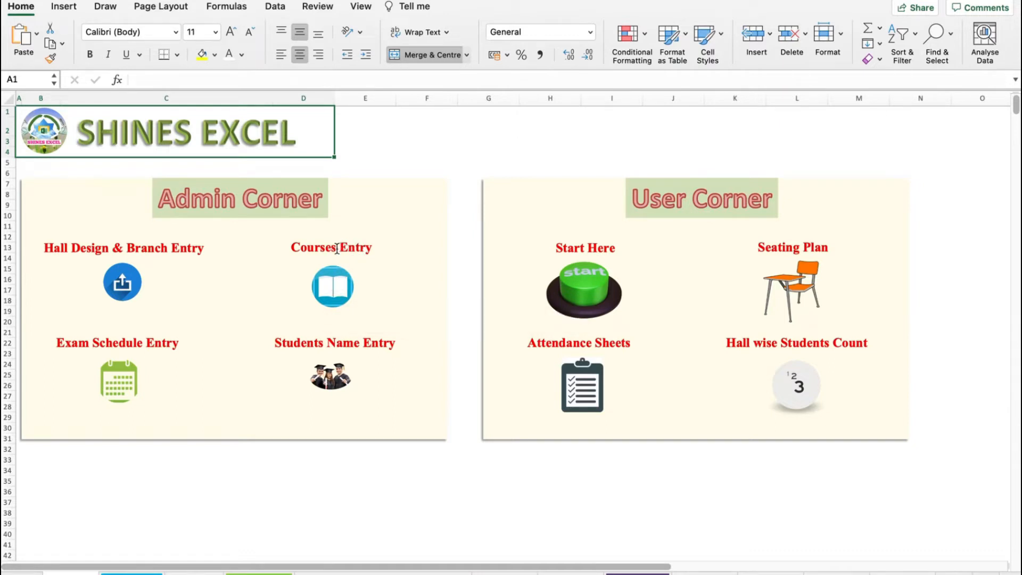
- Open the Courses Entry sheet and review the subject code, name, branch, semester and order columns before returning home
left_click(340, 287)
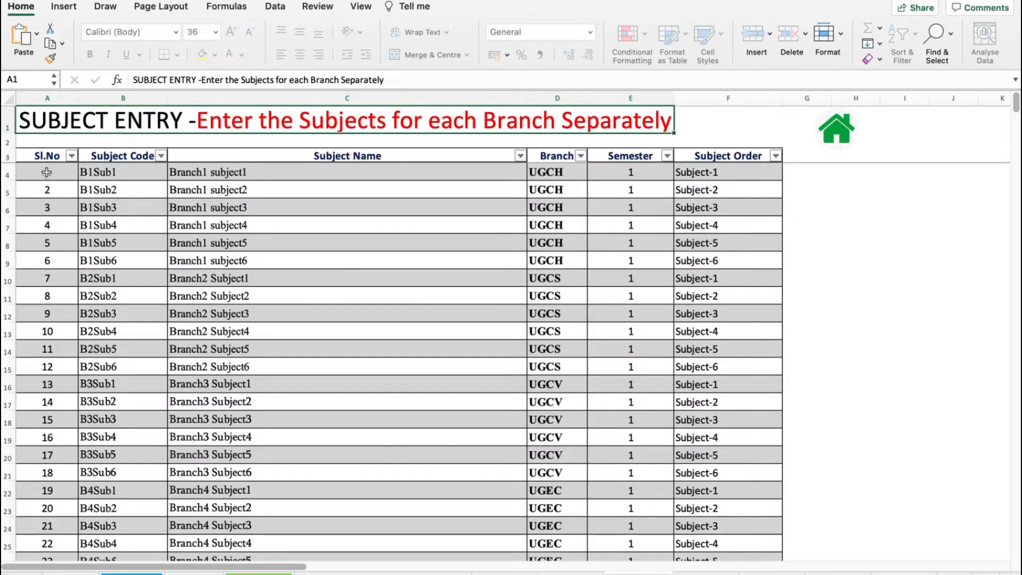
left_click(47, 172)
left_click(54, 190)
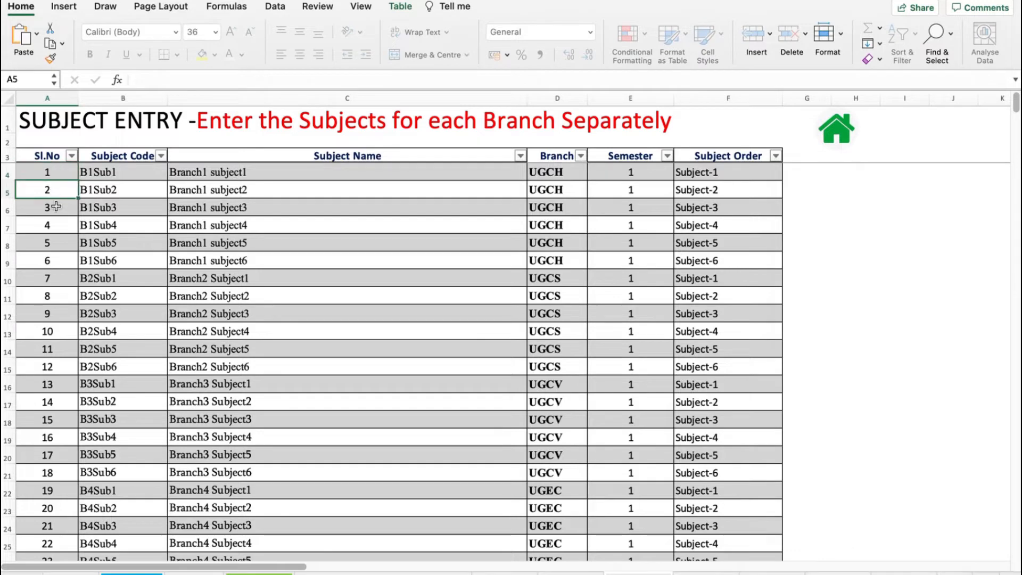
left_click_drag(48, 173, 52, 226)
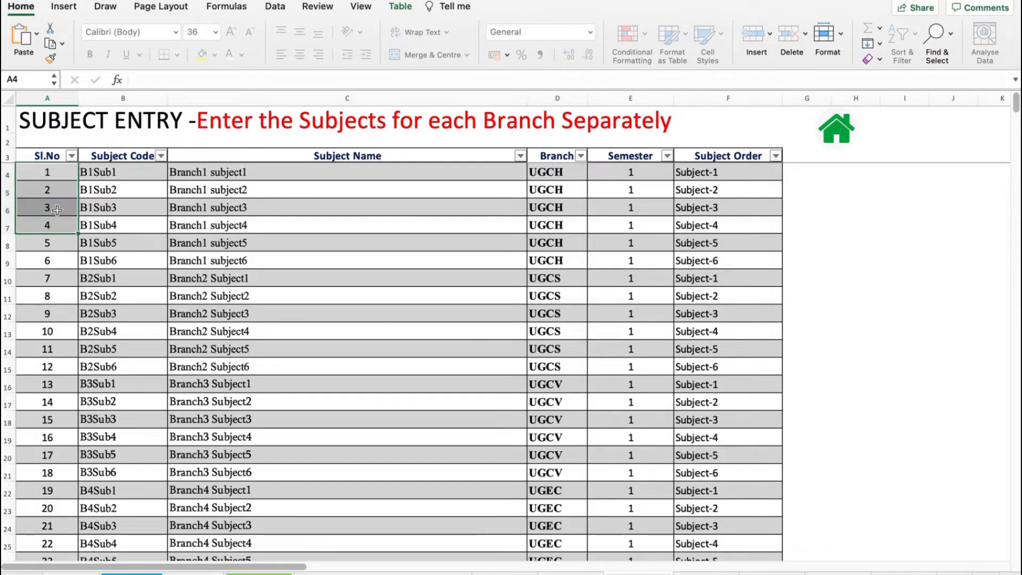
left_click(114, 171)
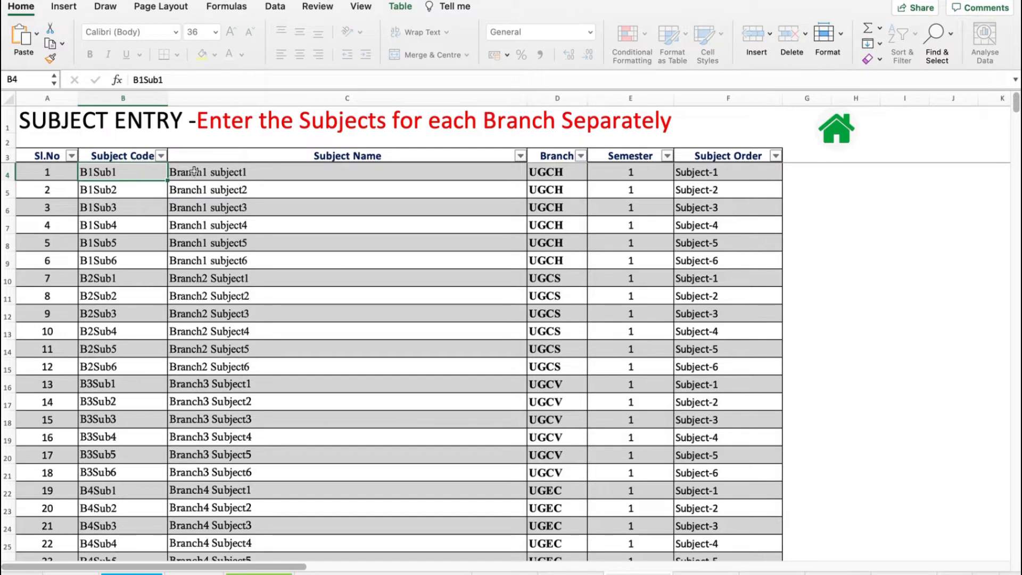
left_click(221, 174)
left_click(133, 172)
left_click(232, 170)
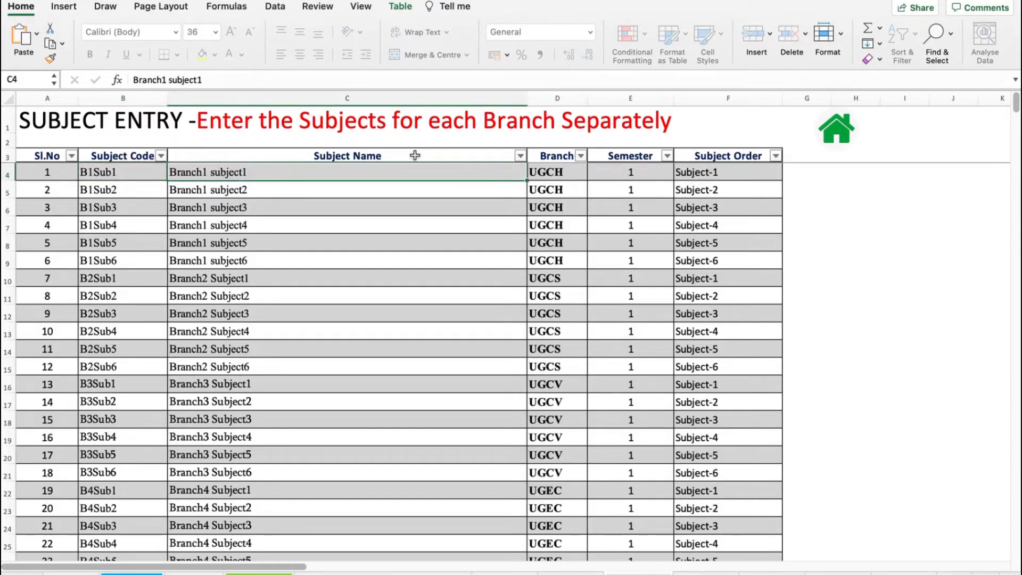
left_click(554, 171)
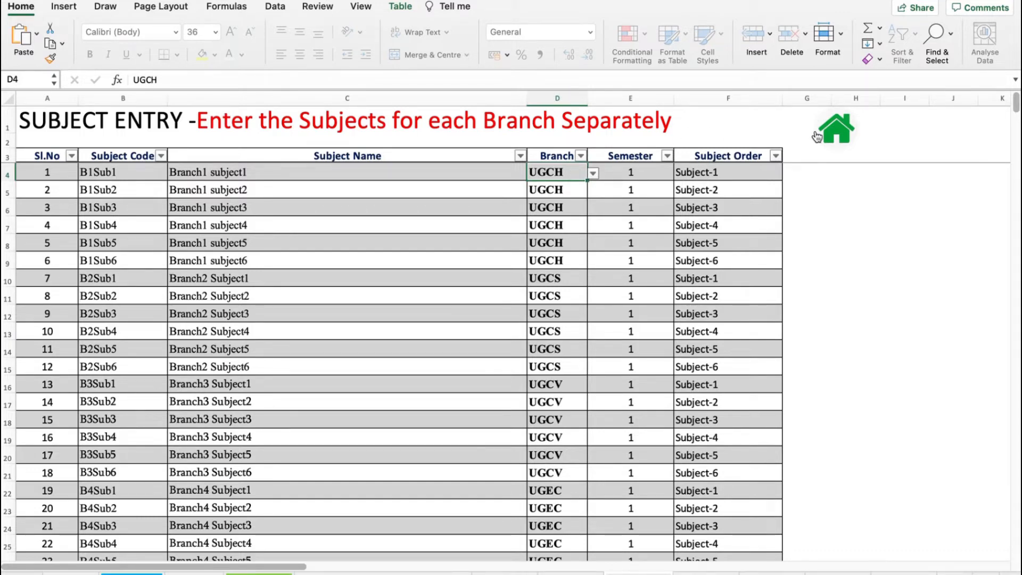
left_click(846, 131)
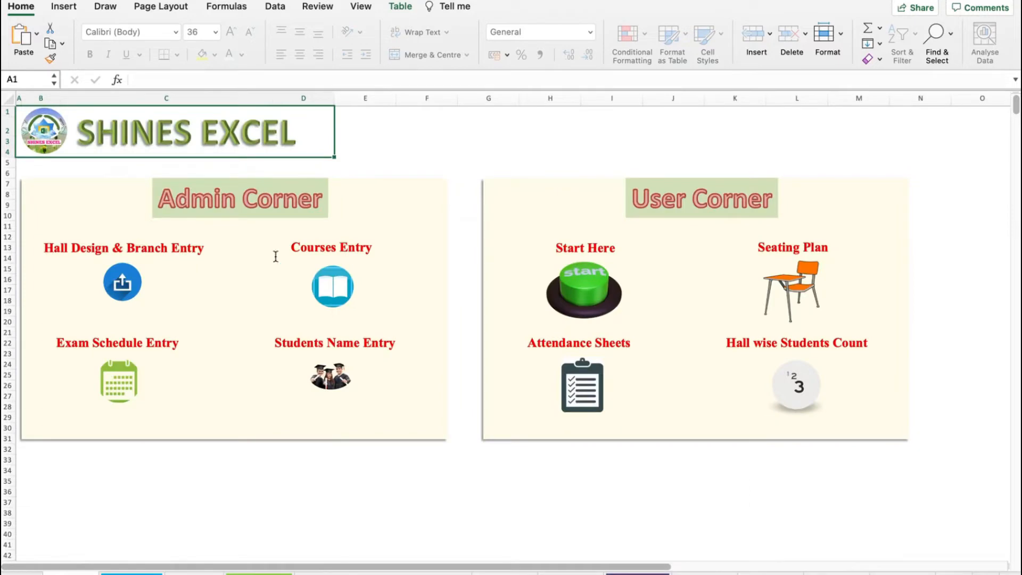
- Revisit the branch short forms on the hall design sheet, then open the Courses Entry sheet again
left_click(115, 283)
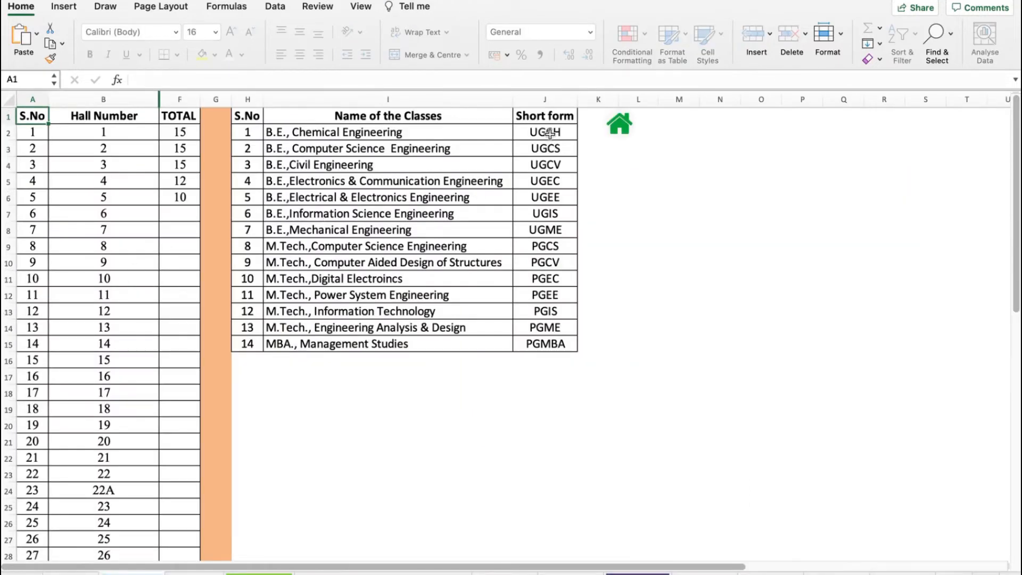
left_click_drag(550, 134, 553, 343)
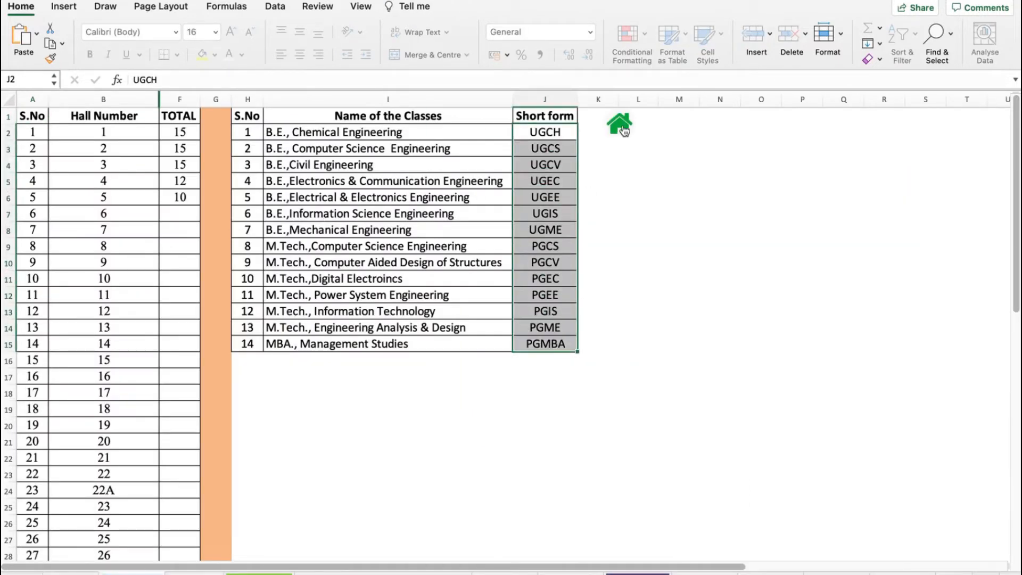
left_click(624, 130)
left_click(332, 285)
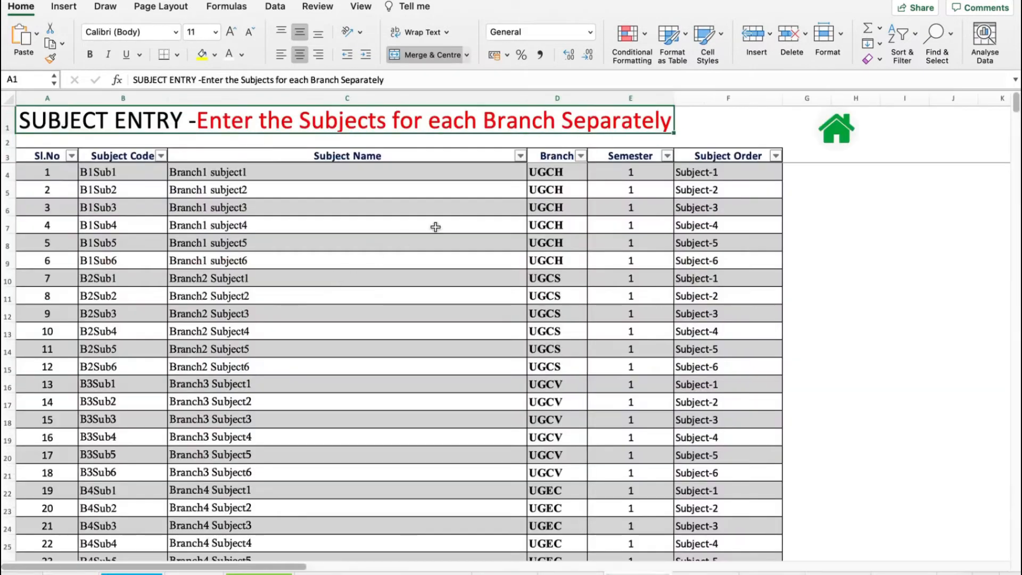
- Browse the Branch dropdown options for the first subject row without changing the value
left_click(565, 174)
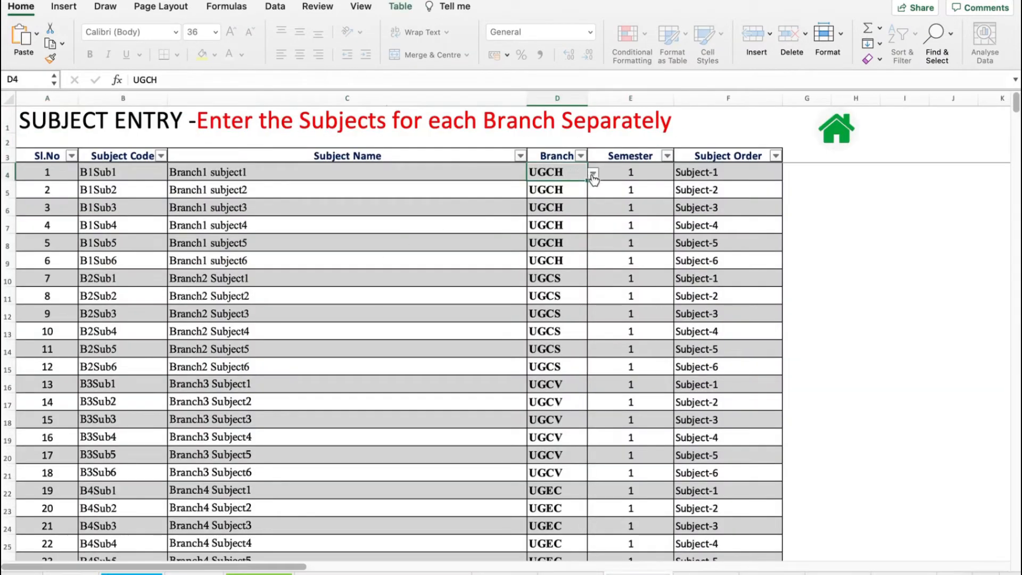
left_click(594, 176)
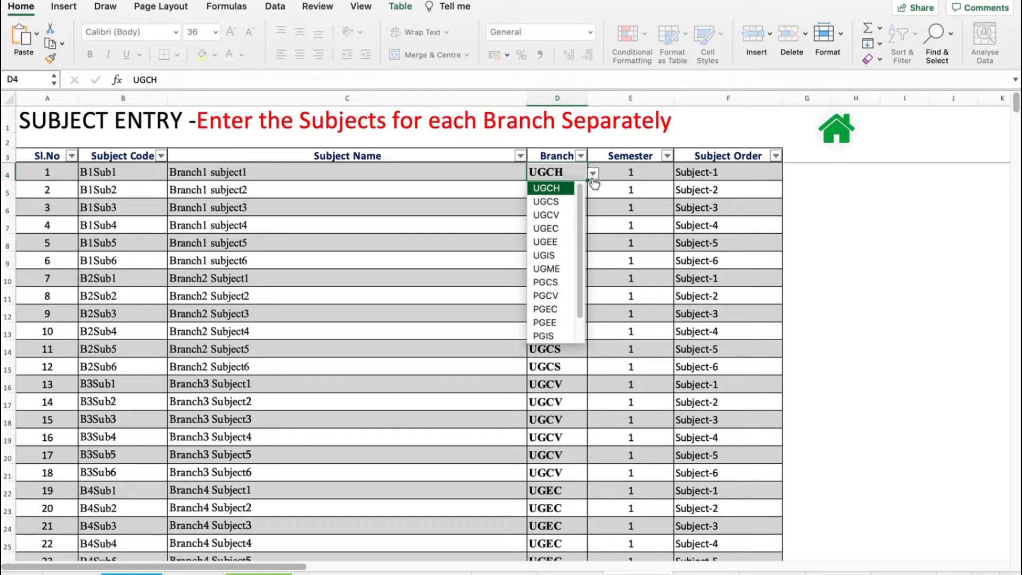
scroll(580, 225, "down", 2)
scroll(580, 225, "up", 2)
left_click_drag(581, 221, 591, 263)
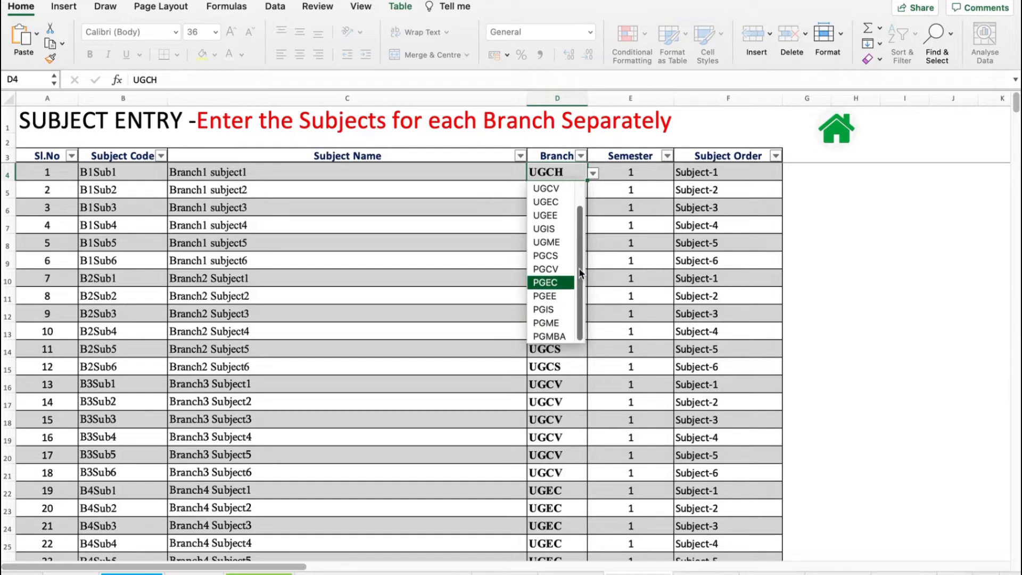
left_click_drag(580, 272, 583, 222)
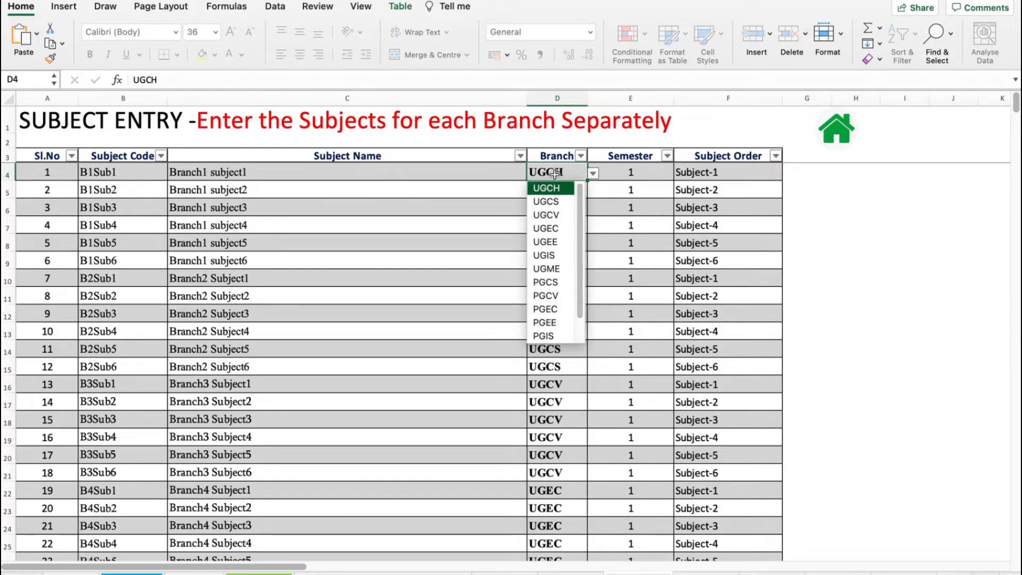
left_click(404, 175)
left_click(403, 171)
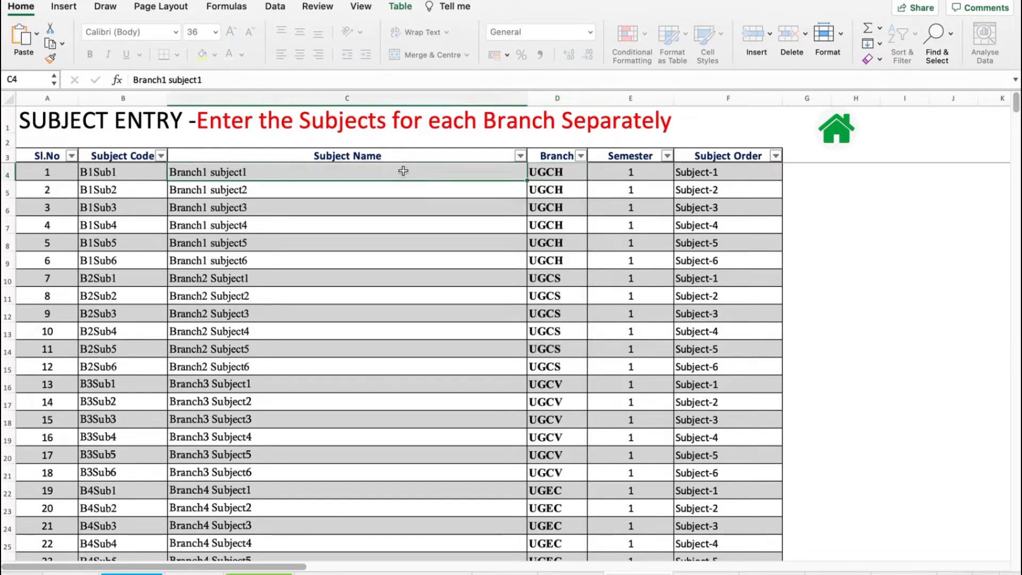
- Browse the Semester dropdown options for the first subject row without changing the value
left_click(619, 172)
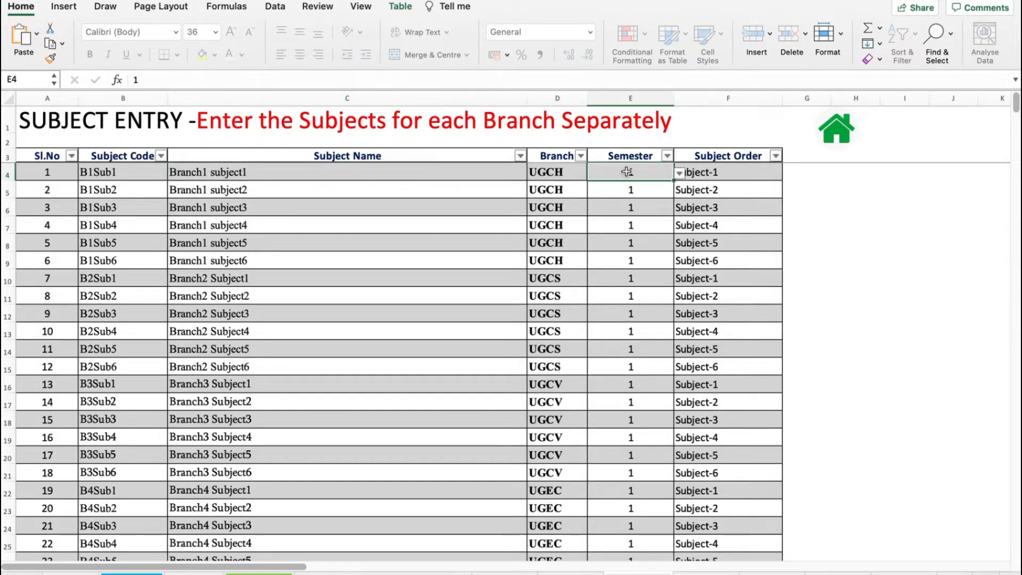
left_click(679, 174)
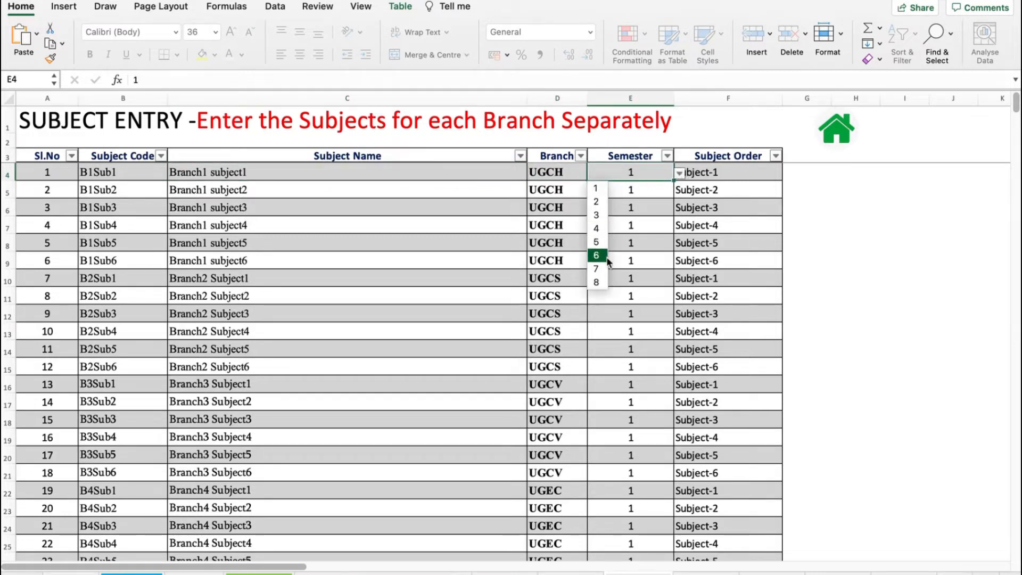
left_click(631, 174)
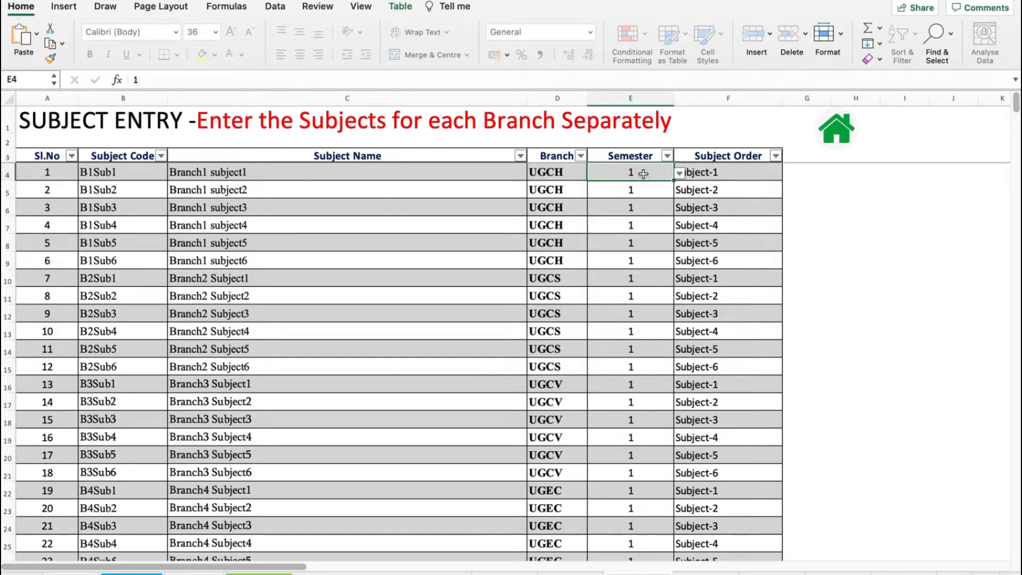
left_click(679, 174)
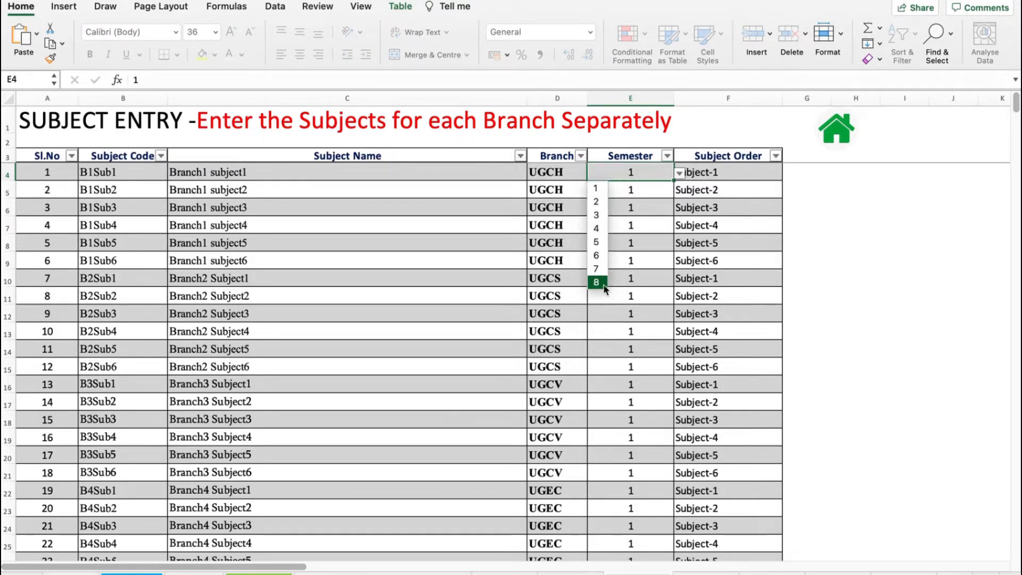
left_click(632, 173)
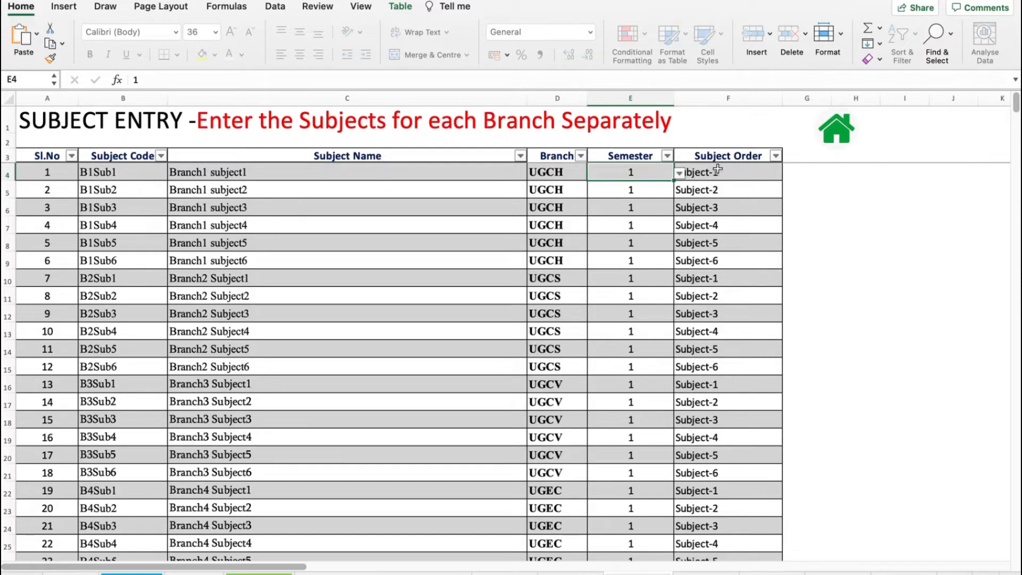
- Browse the Subject Order dropdown options for the first subject row, then return to the home dashboard
left_click(743, 171)
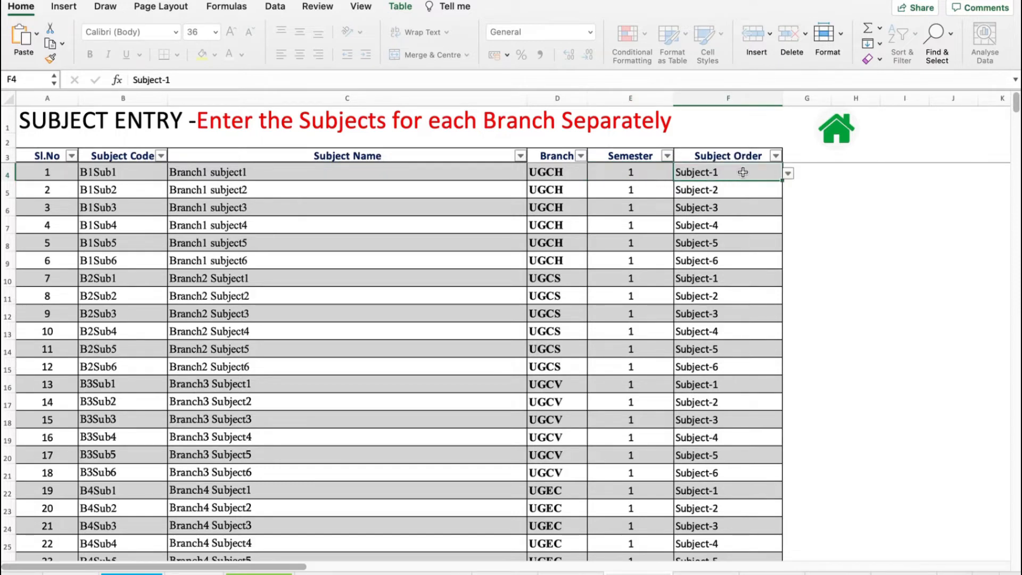
left_click(788, 175)
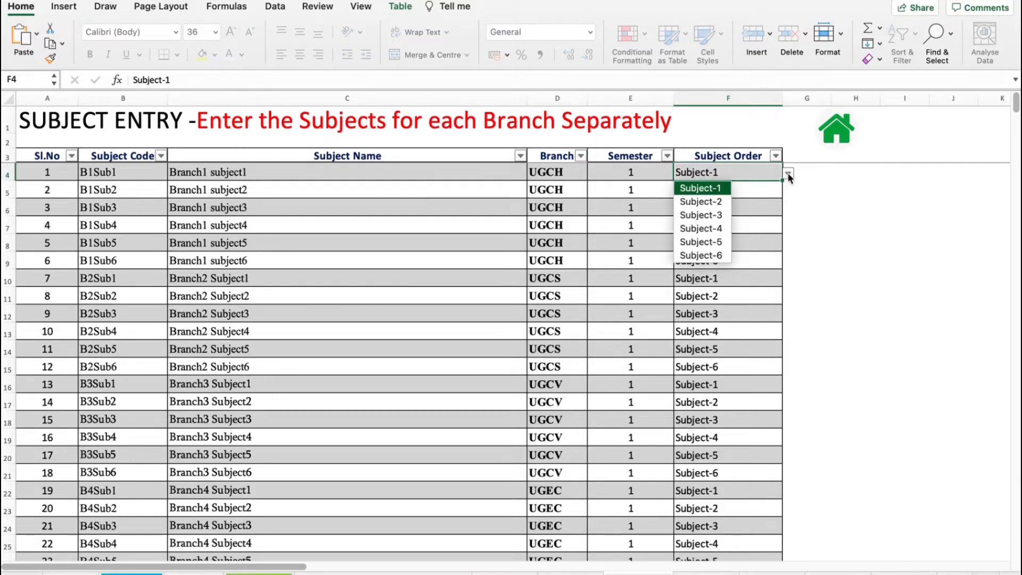
left_click(739, 174)
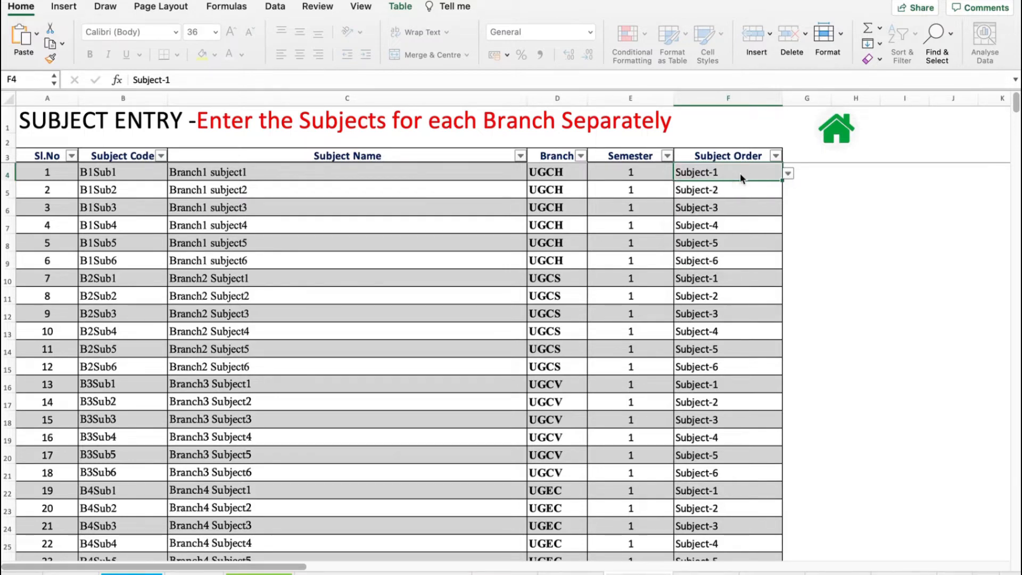
left_click(788, 174)
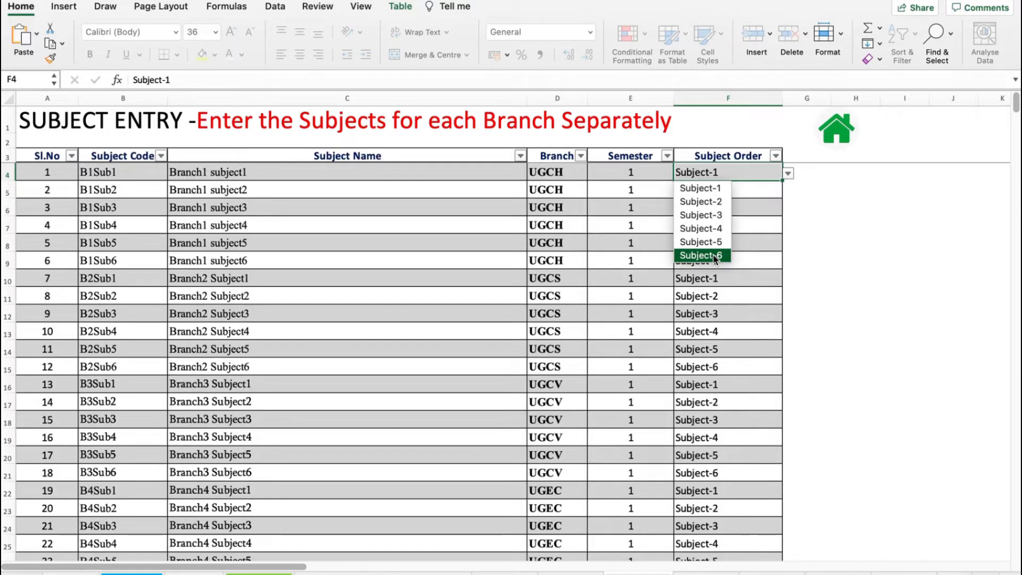
left_click(724, 171)
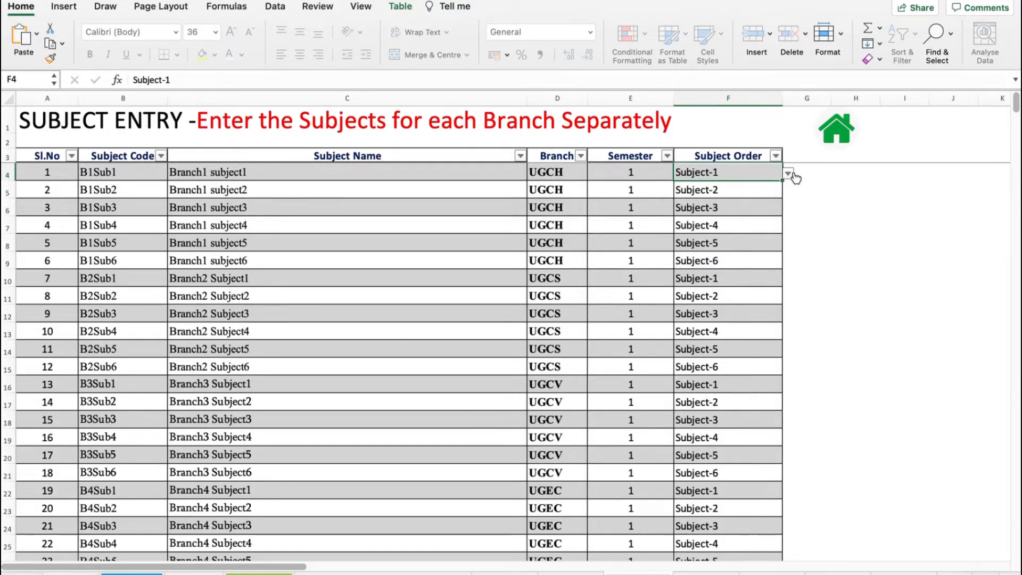
left_click(837, 134)
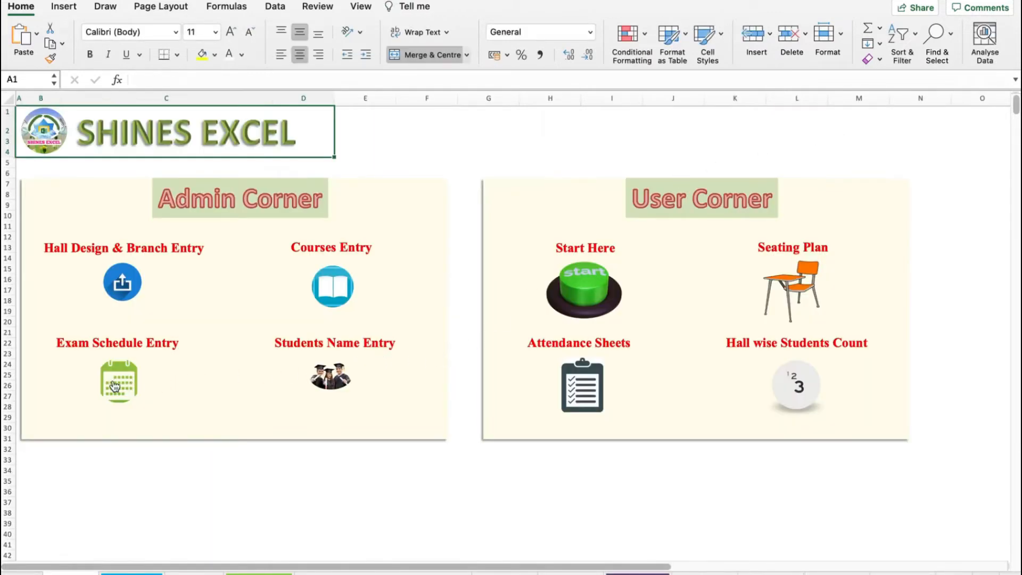
- Open the Semester 1 student list from Students Name Entry and select the first student's USN and Name cells
left_click(338, 381)
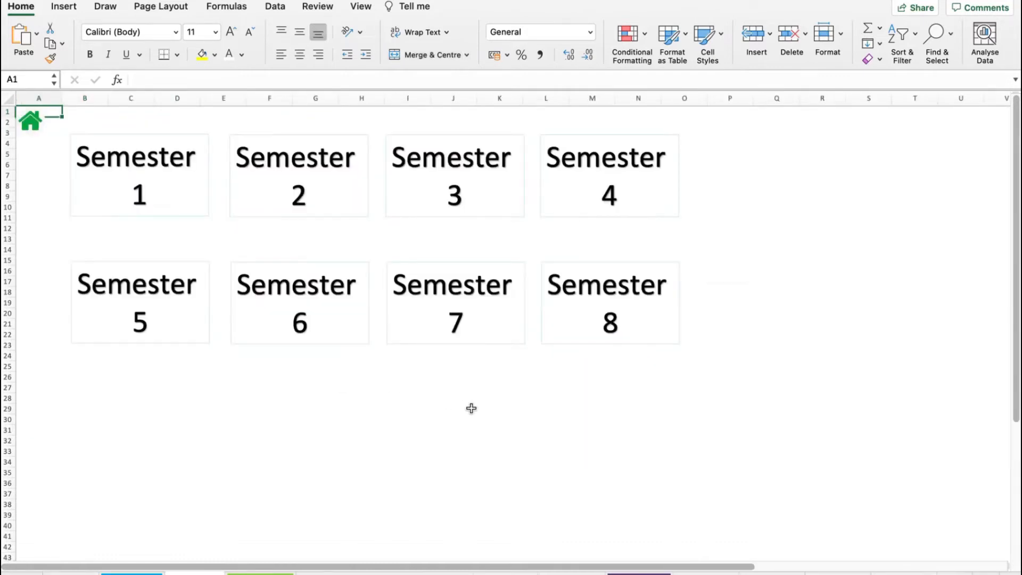
left_click(142, 185)
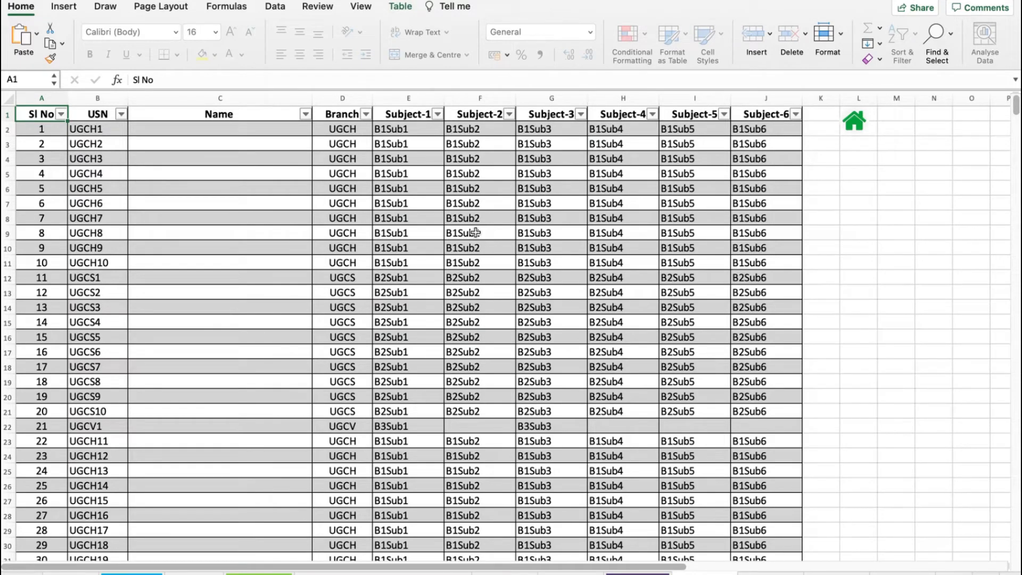
left_click(98, 127)
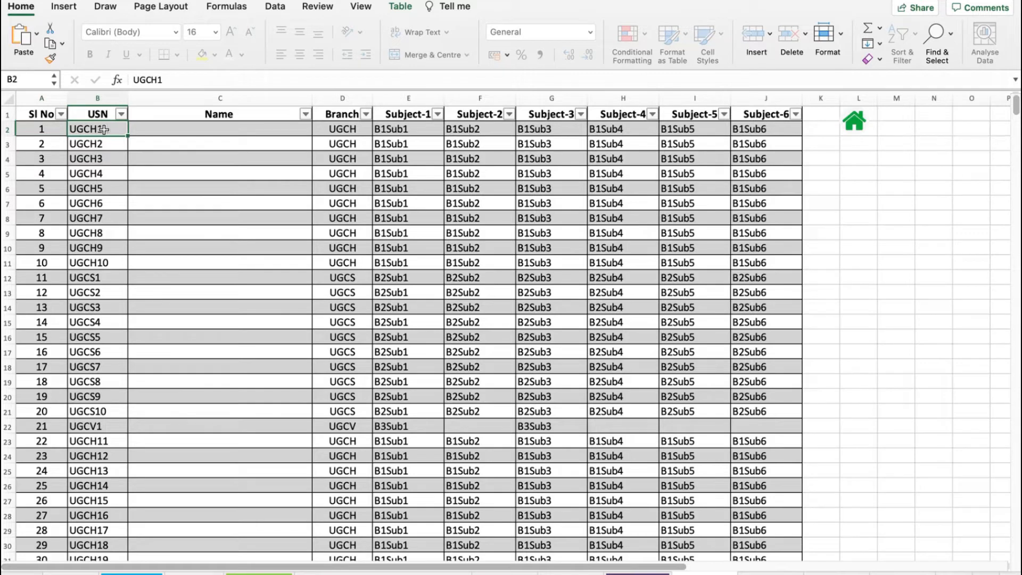
left_click(196, 130)
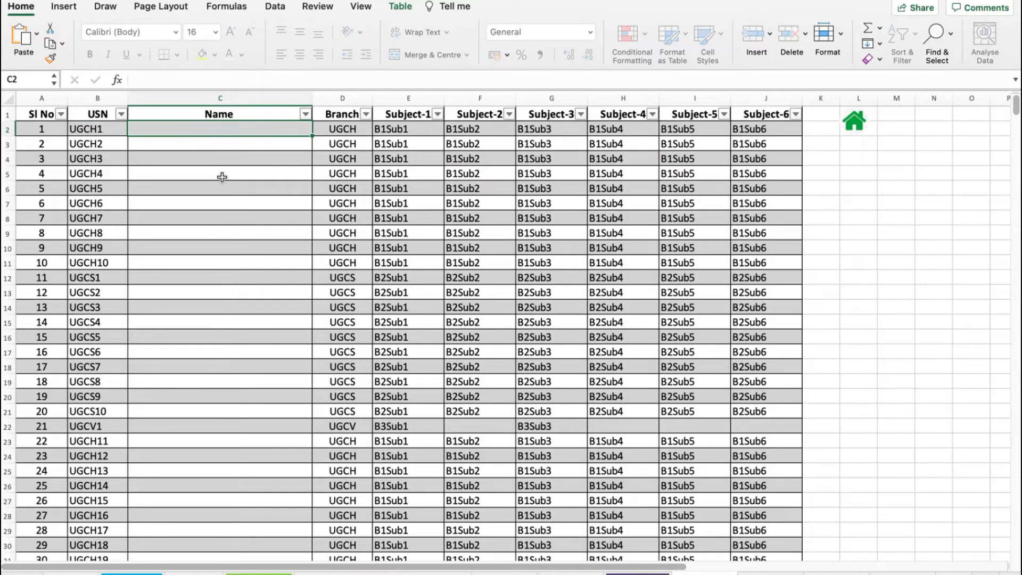
- Browse the Branch dropdown options for the first student row without changing the value
left_click(348, 129)
left_click(378, 130)
left_click(378, 130)
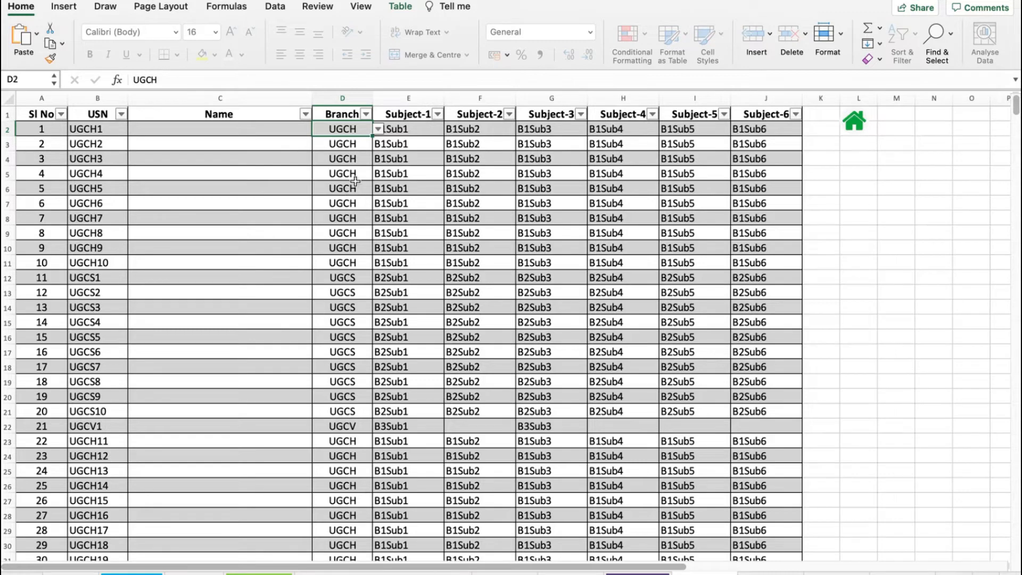
left_click(106, 132)
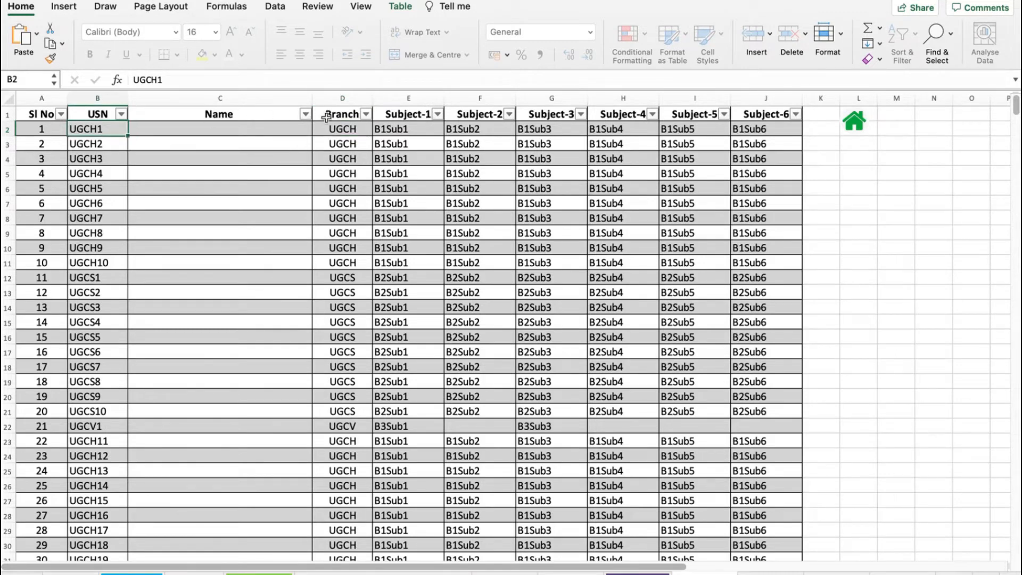
left_click(350, 129)
left_click(378, 129)
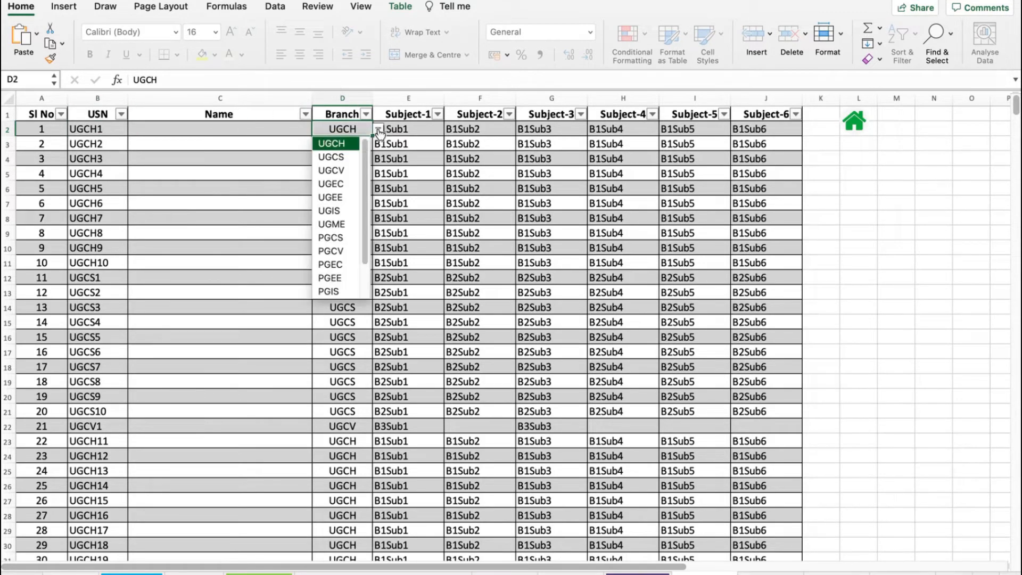
left_click(349, 129)
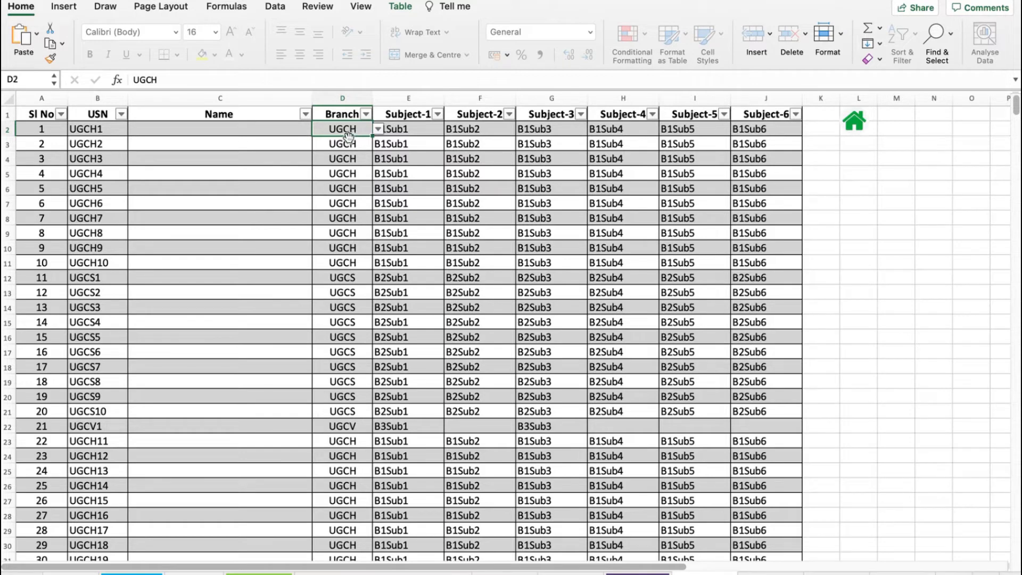
- Copy the first student's UGCH branch and paste it into the Branch cells of students 2 to 8
left_click_drag(372, 136, 373, 235)
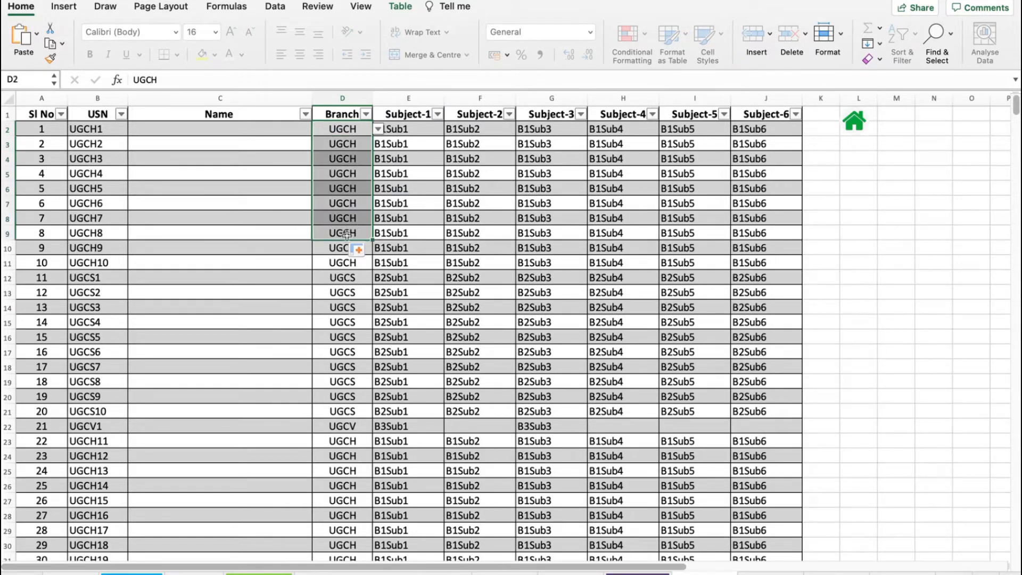
left_click(353, 129)
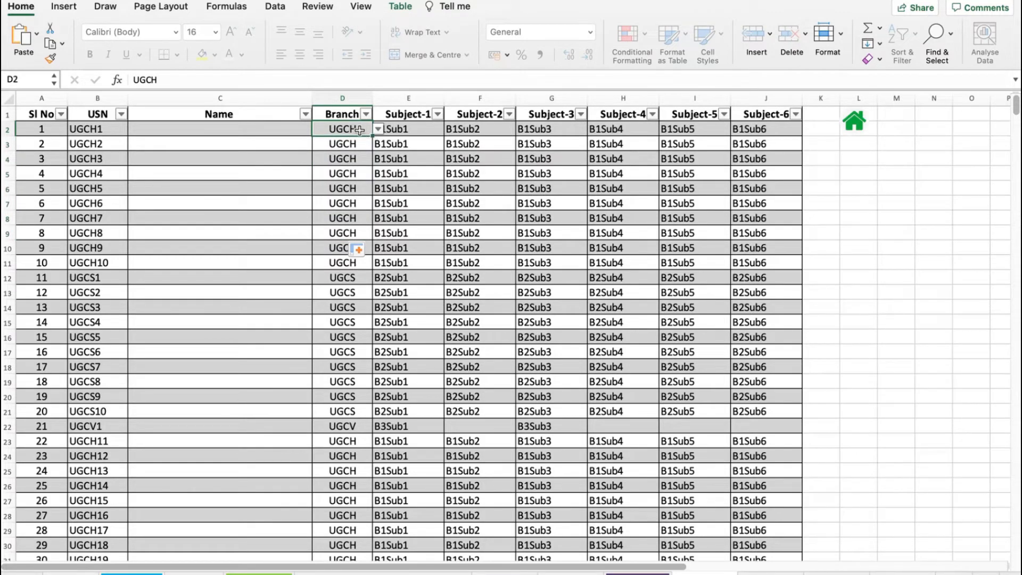
right_click(355, 129)
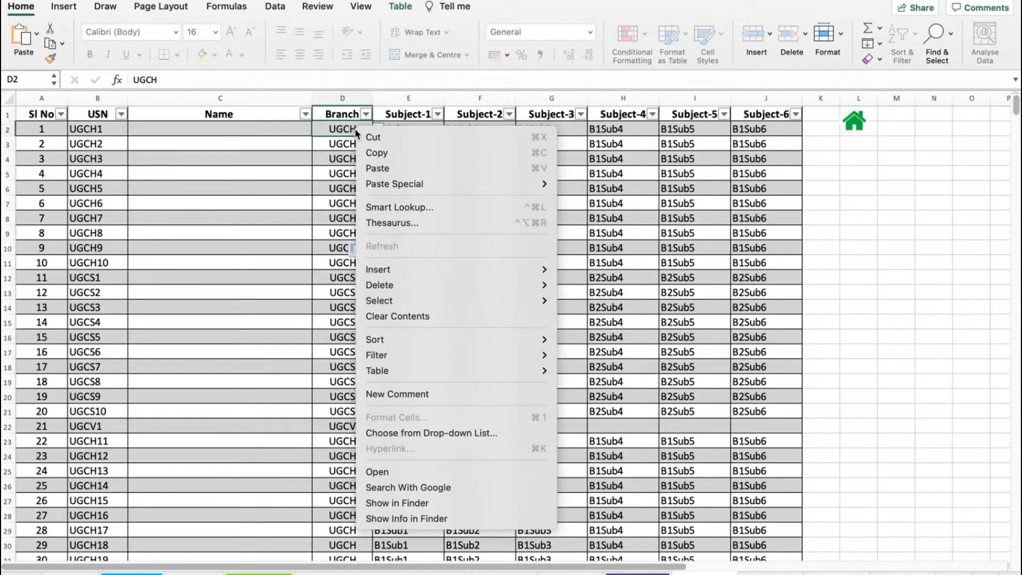
left_click(372, 153)
left_click_drag(341, 144, 337, 234)
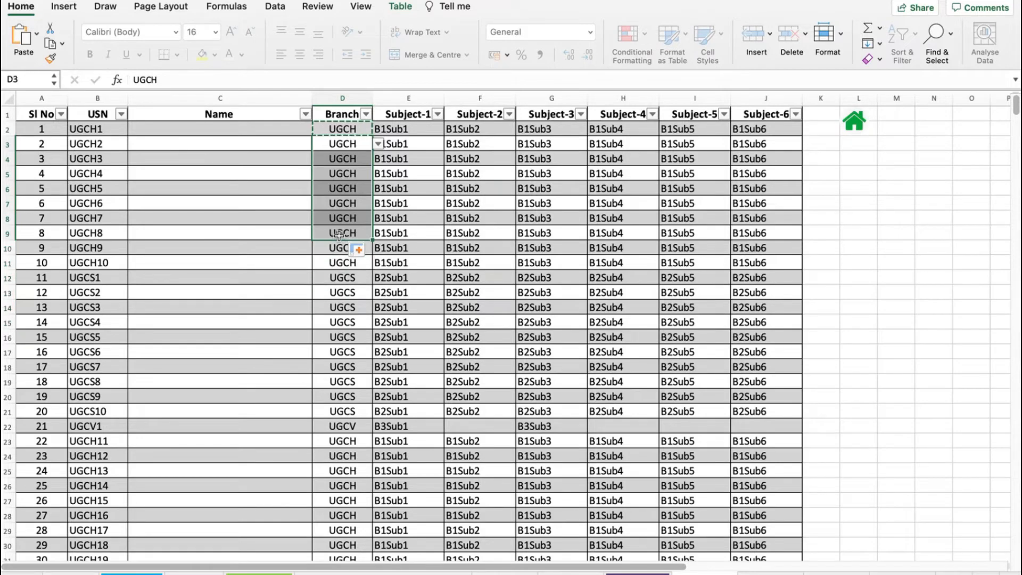
right_click(338, 234)
left_click(357, 240)
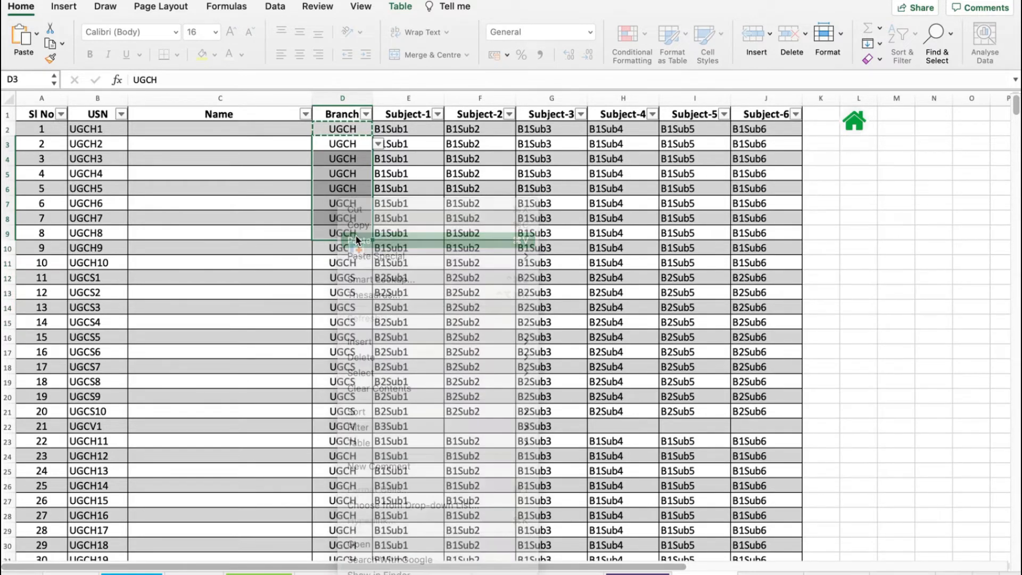
left_click(356, 144)
left_click_drag(352, 146, 343, 232)
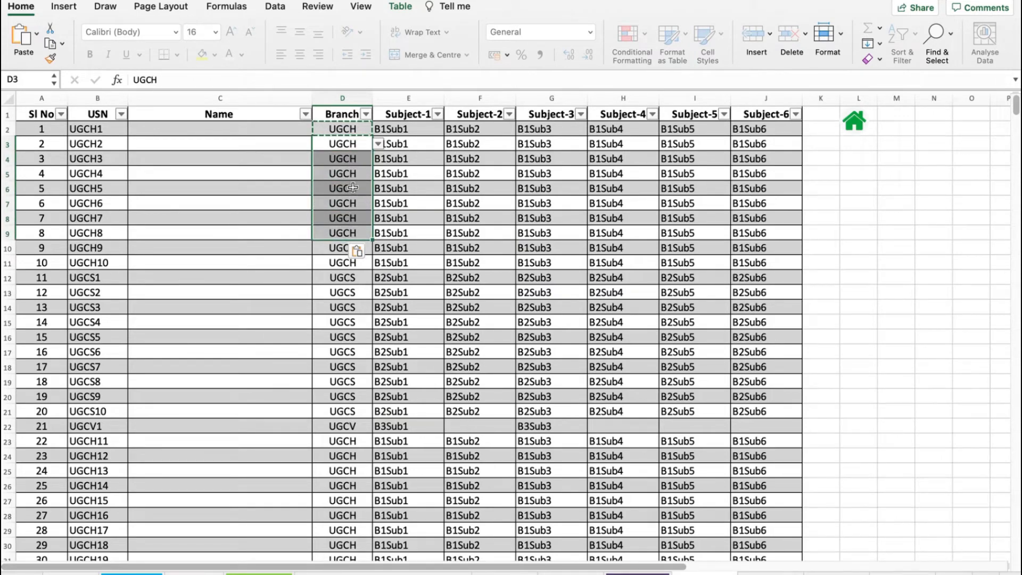
- Browse the Subject-1 dropdown options for the first student row without changing the value
left_click(428, 130)
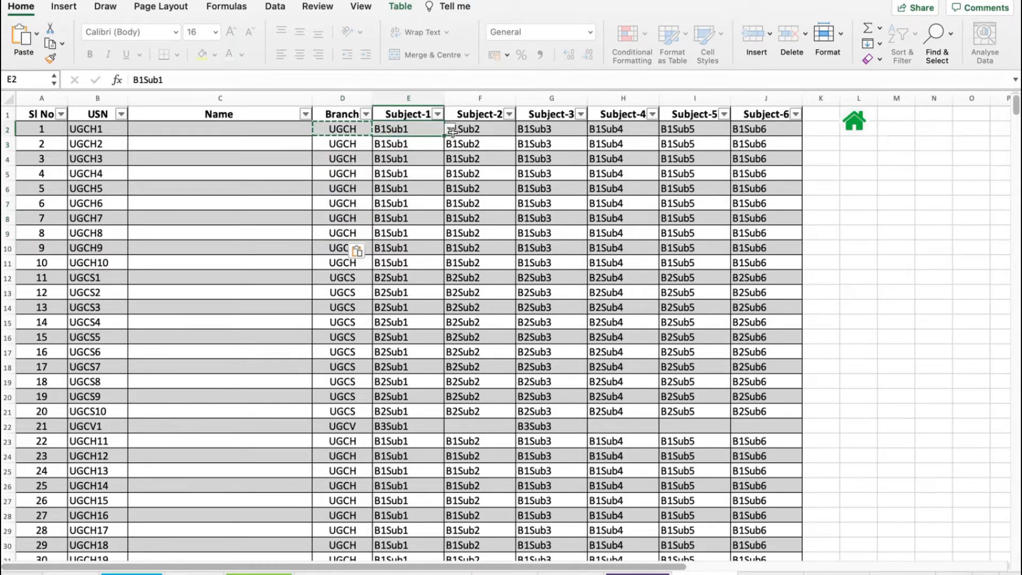
left_click(450, 130)
left_click(450, 130)
left_click(450, 130)
left_click(413, 134)
- Go home, glance at the Courses Entry sheet, then return to the Semester 1 student list
left_click(854, 127)
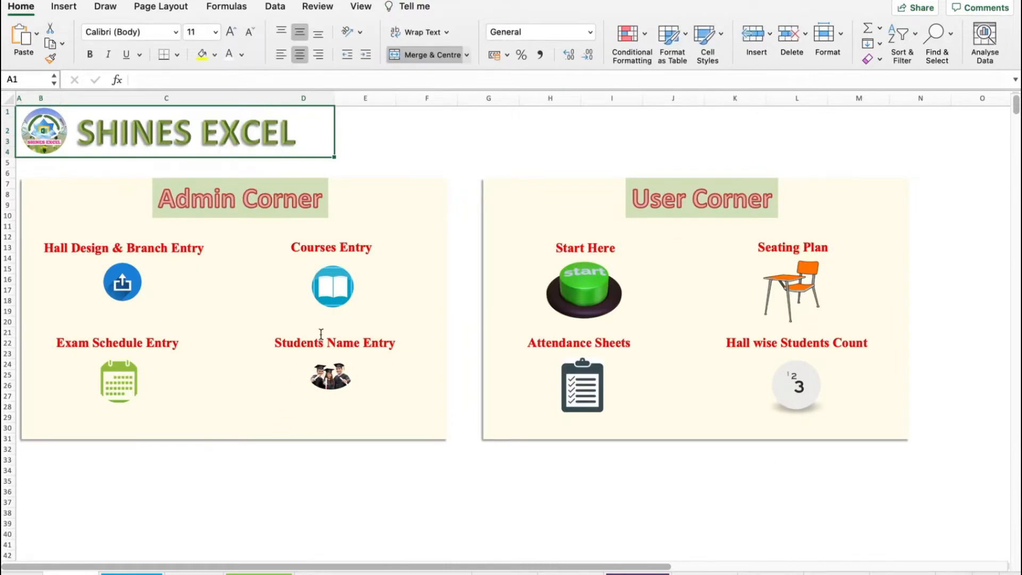
left_click(334, 296)
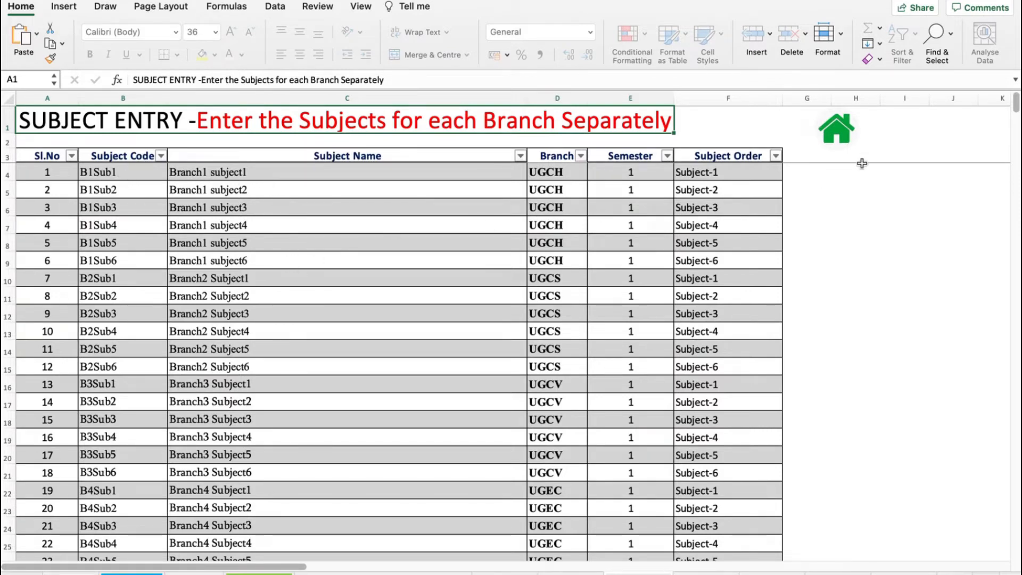
left_click(838, 134)
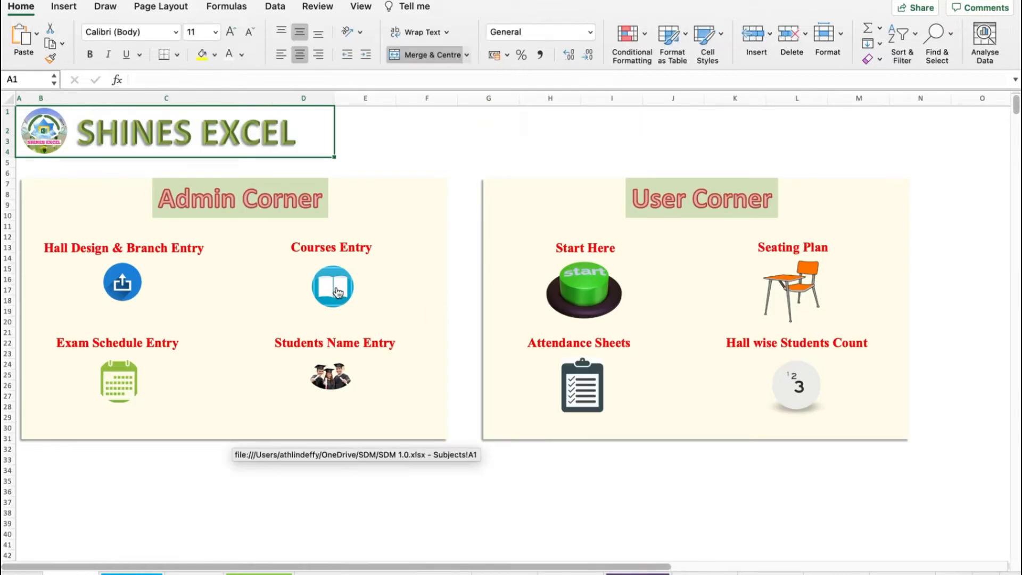
left_click(330, 377)
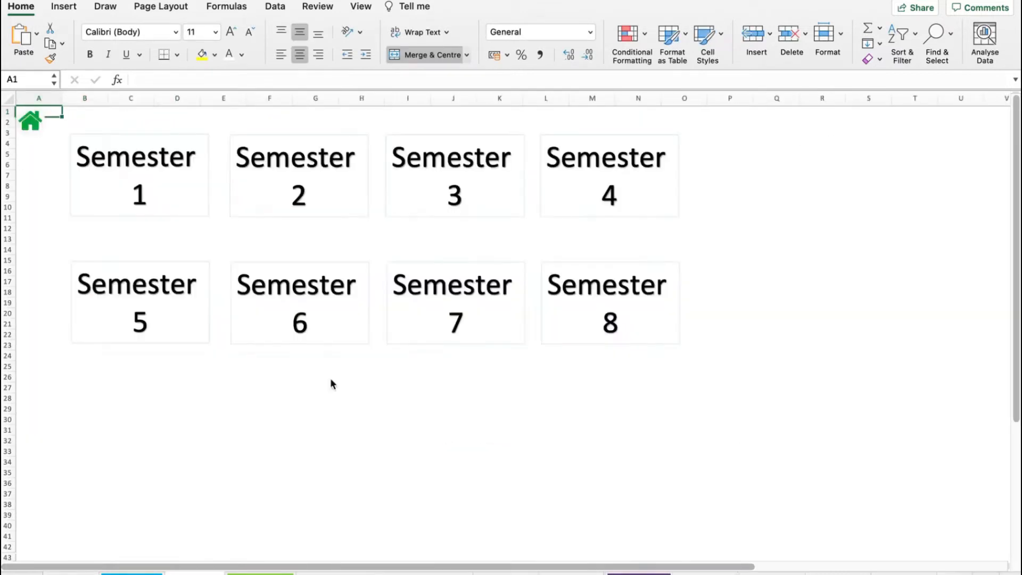
left_click(139, 196)
- Reopen the first student's Subject-1 dropdown, select the Subject-2 cell, and return to the home dashboard
left_click(426, 129)
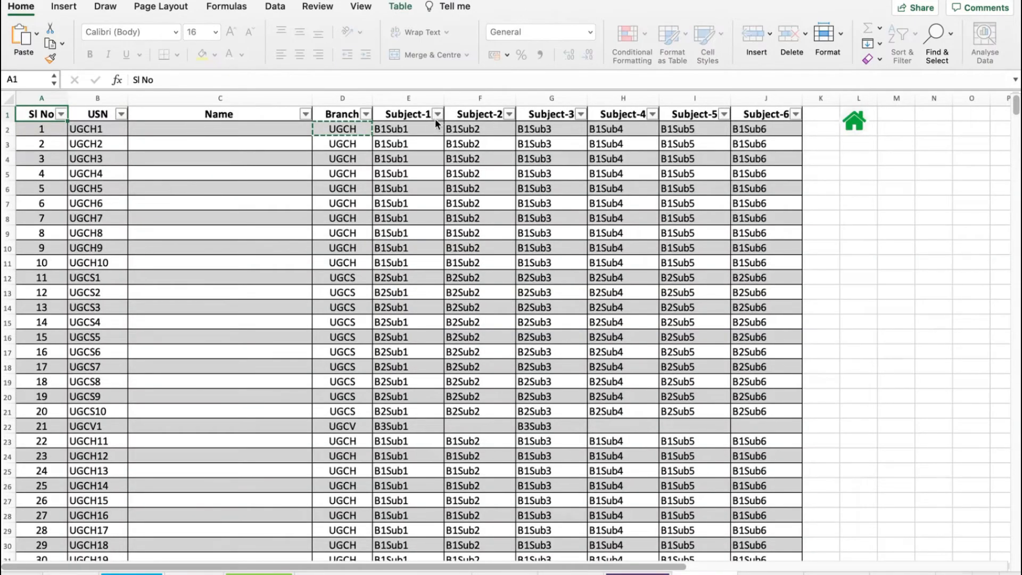
left_click(450, 129)
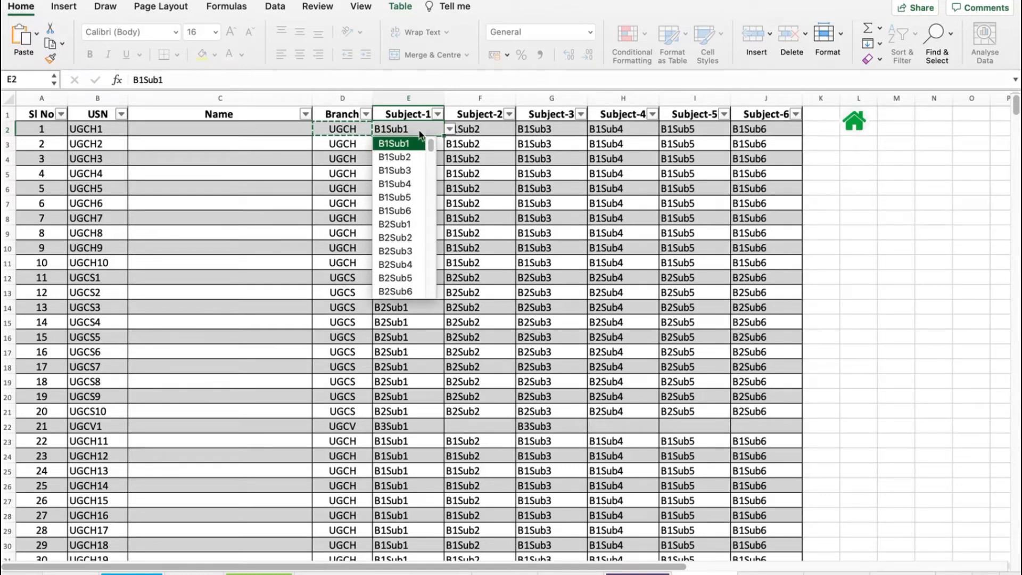
left_click(451, 130)
left_click(451, 129)
left_click(442, 129)
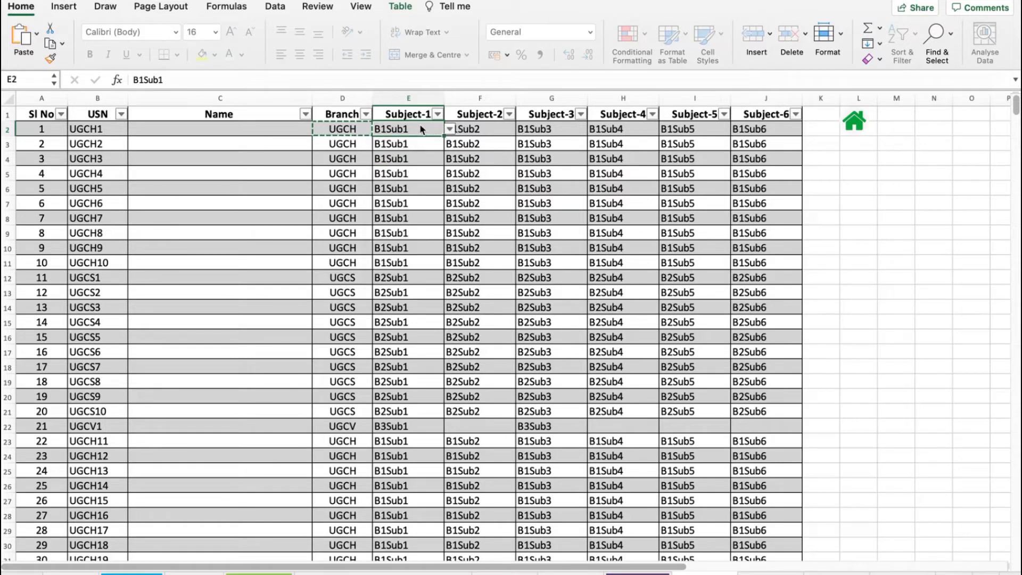
left_click(449, 129)
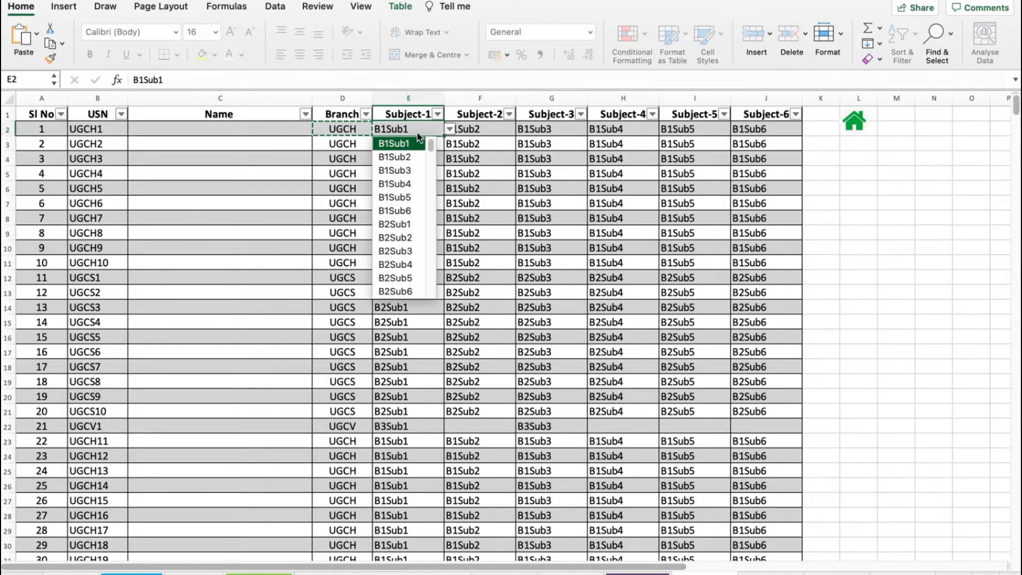
left_click(485, 126)
left_click(495, 131)
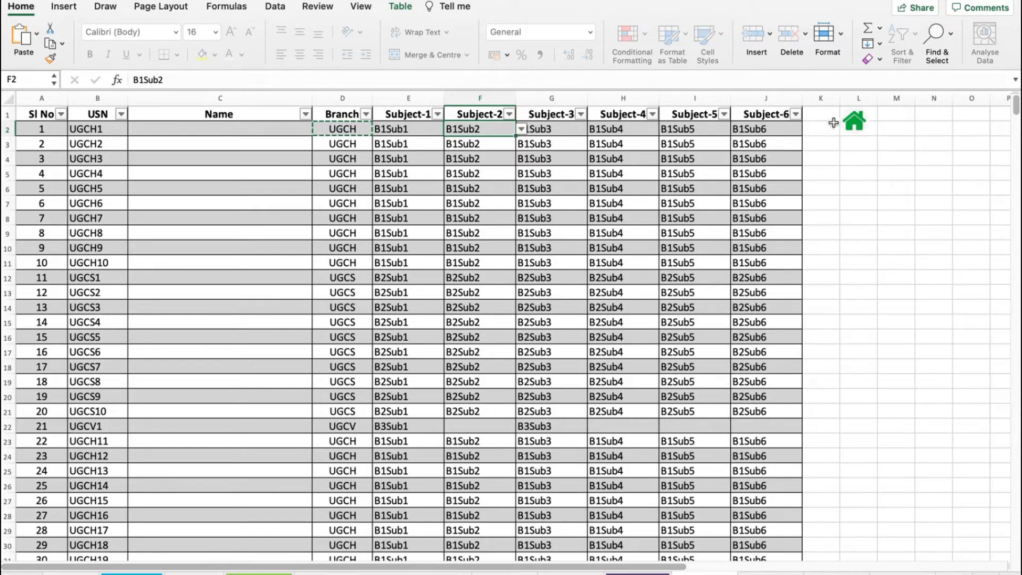
left_click(851, 126)
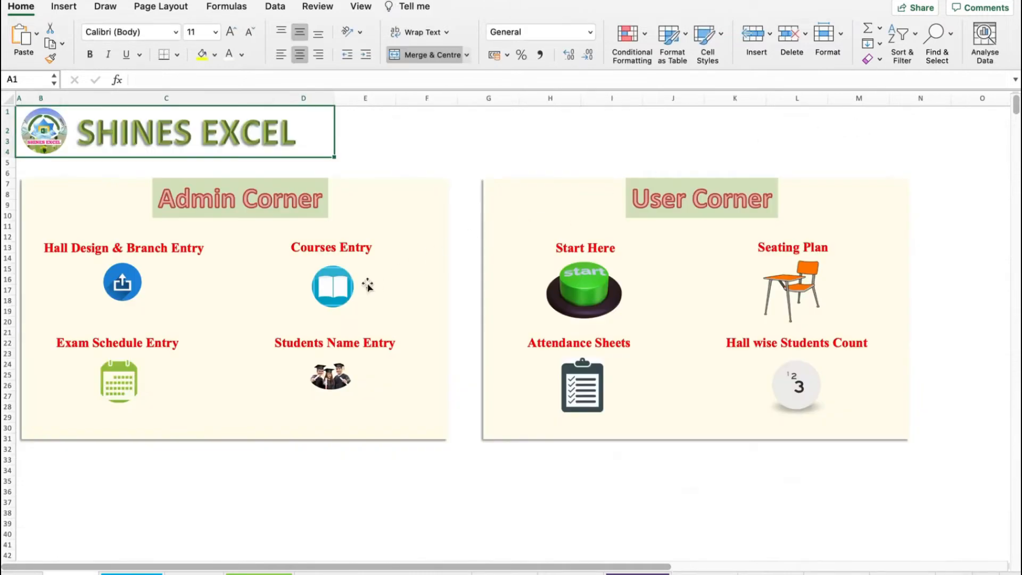
- Open the Courses Entry sheet, browse the first subject's Subject Order dropdown, and return home
left_click(333, 292)
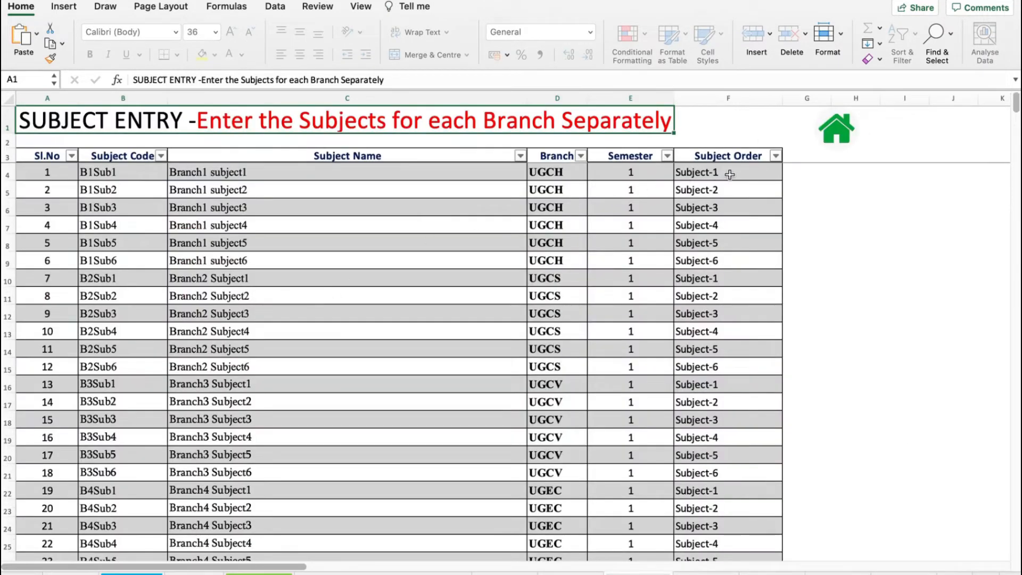
left_click(747, 173)
left_click(787, 174)
left_click(786, 174)
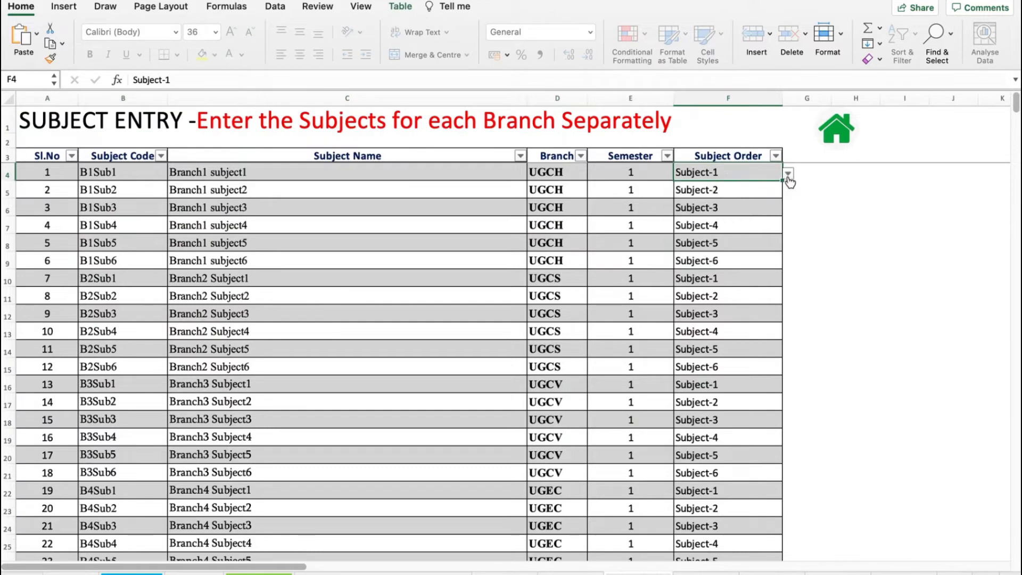
left_click(787, 174)
left_click(787, 174)
left_click(787, 174)
left_click(789, 175)
left_click(788, 179)
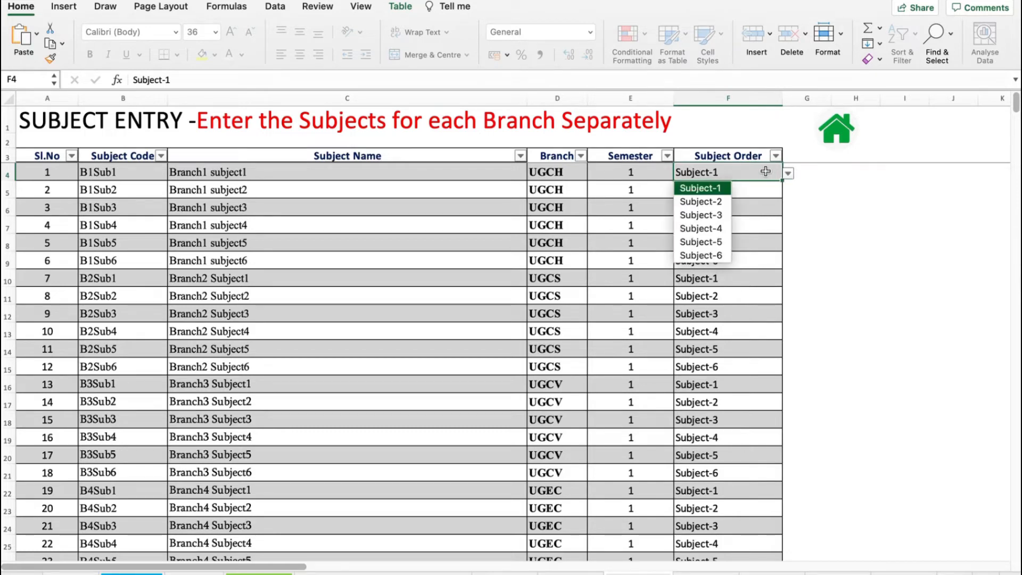
left_click(763, 171)
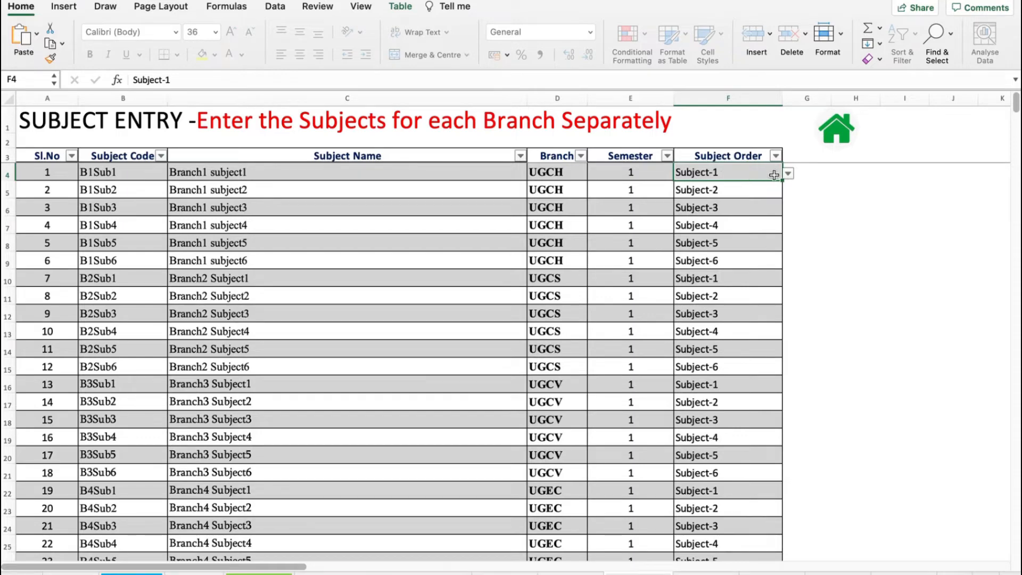
left_click(836, 129)
- Open the Semester 1 student list, select the first student's Subject-1 cell, and return home
left_click(333, 381)
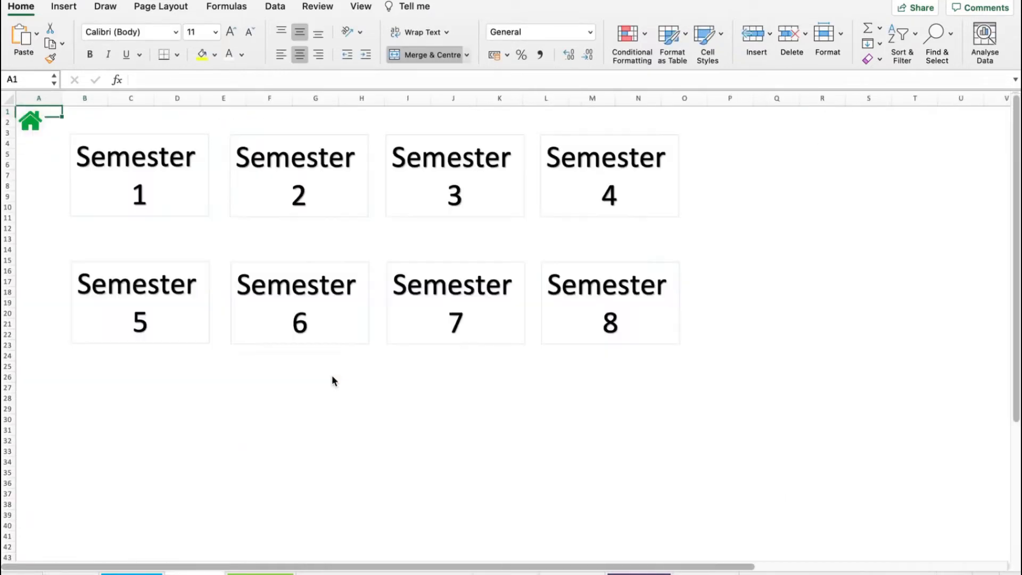
left_click(141, 196)
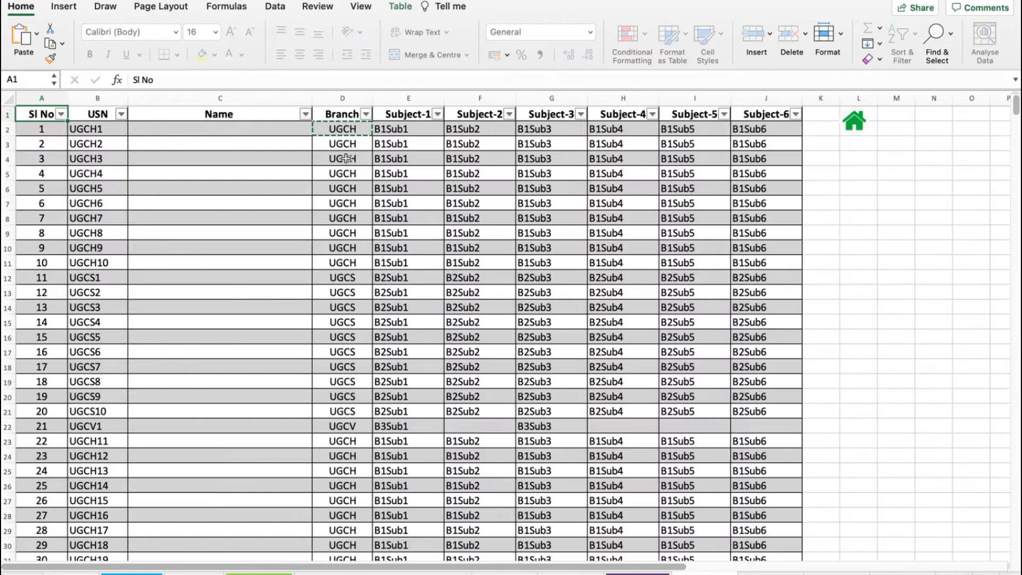
left_click(414, 131)
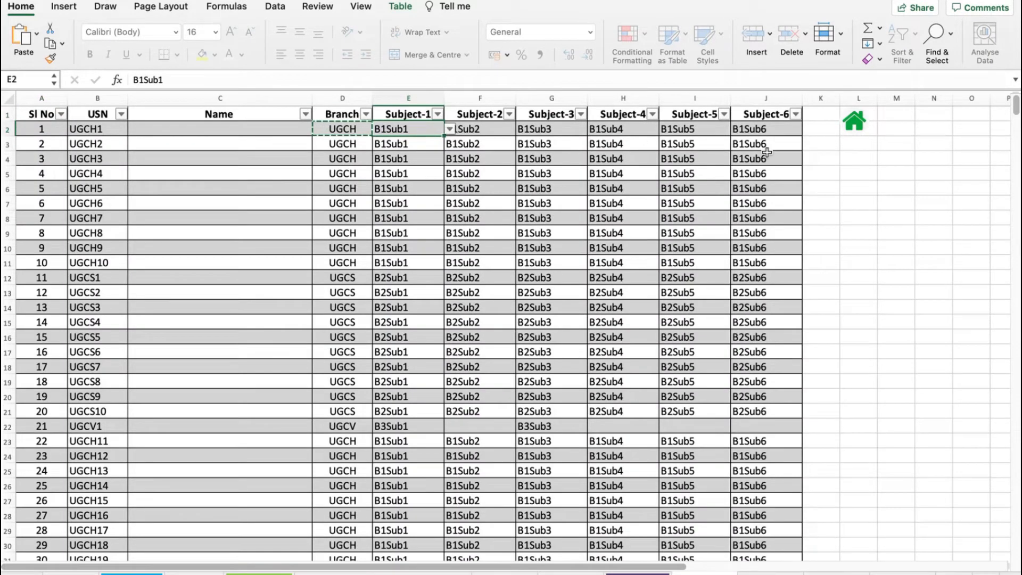
left_click(854, 121)
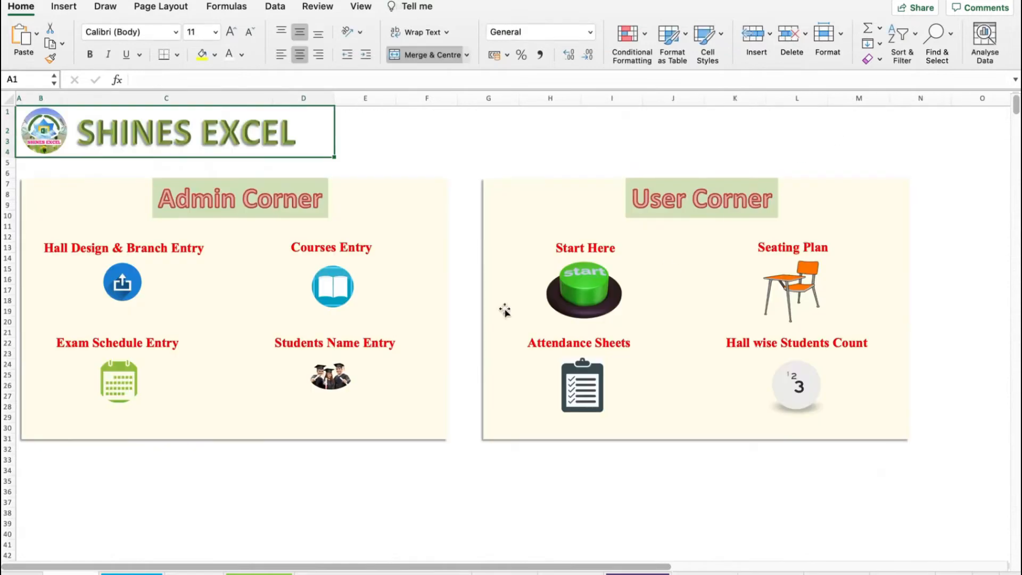
- Check the first subject's code and order on the Courses Entry sheet, then open the Students Name Entry semester page
left_click(326, 288)
left_click(127, 174)
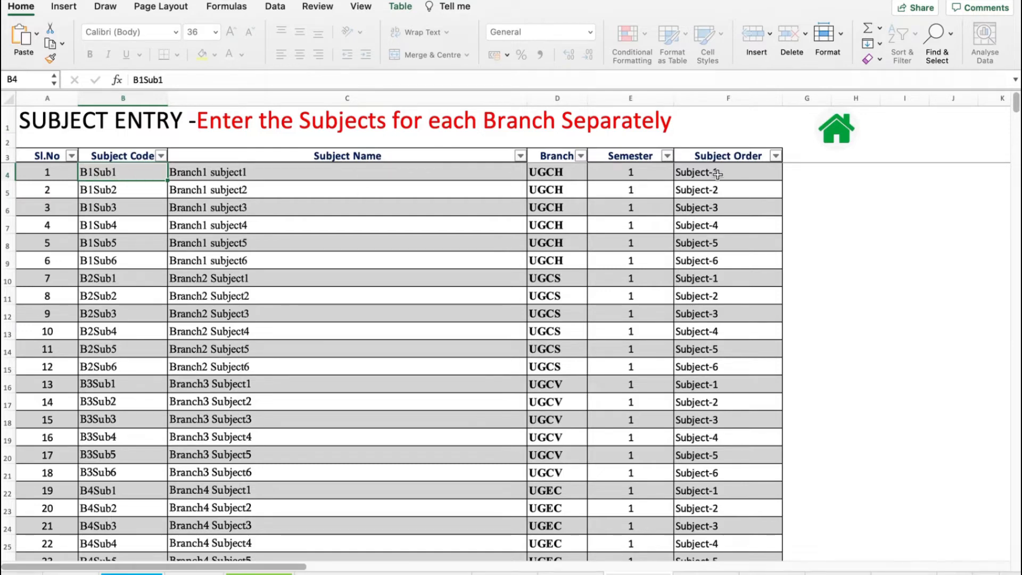
left_click(734, 172)
left_click(841, 131)
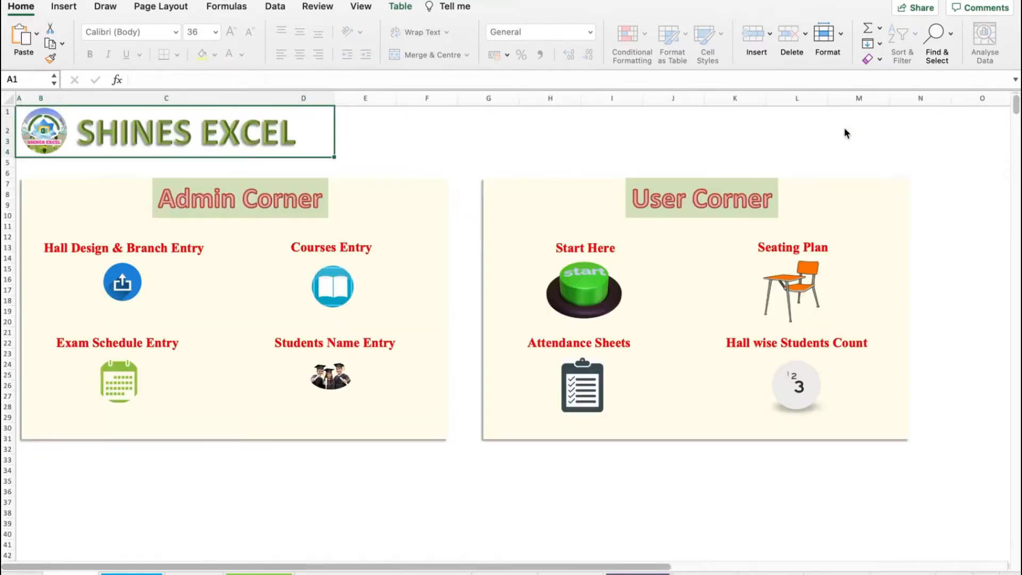
left_click(336, 373)
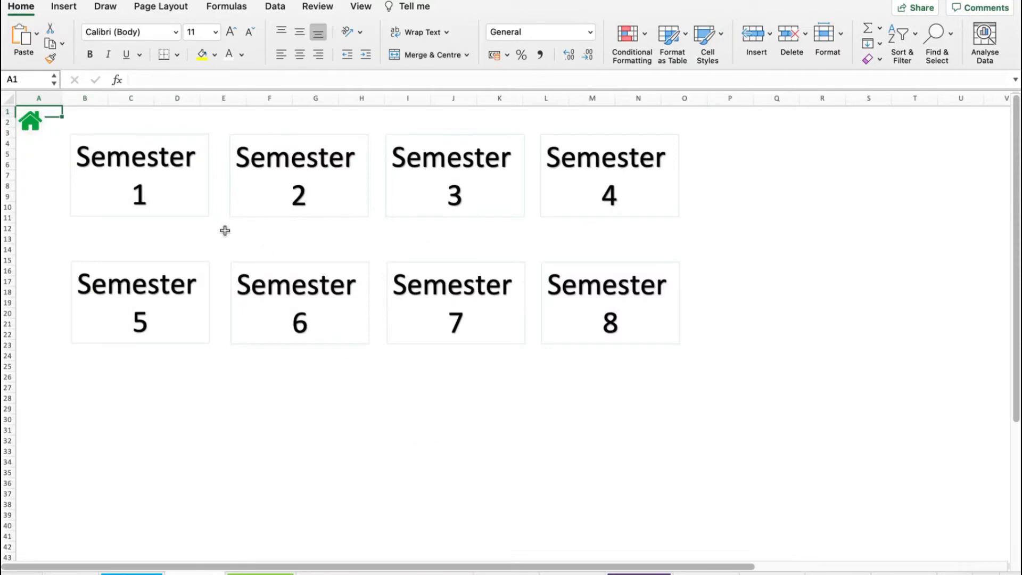
- Open the Semester 1 student list, inspect the first student's Subject-1 and USN cells, and return home
left_click(158, 198)
left_click(412, 131)
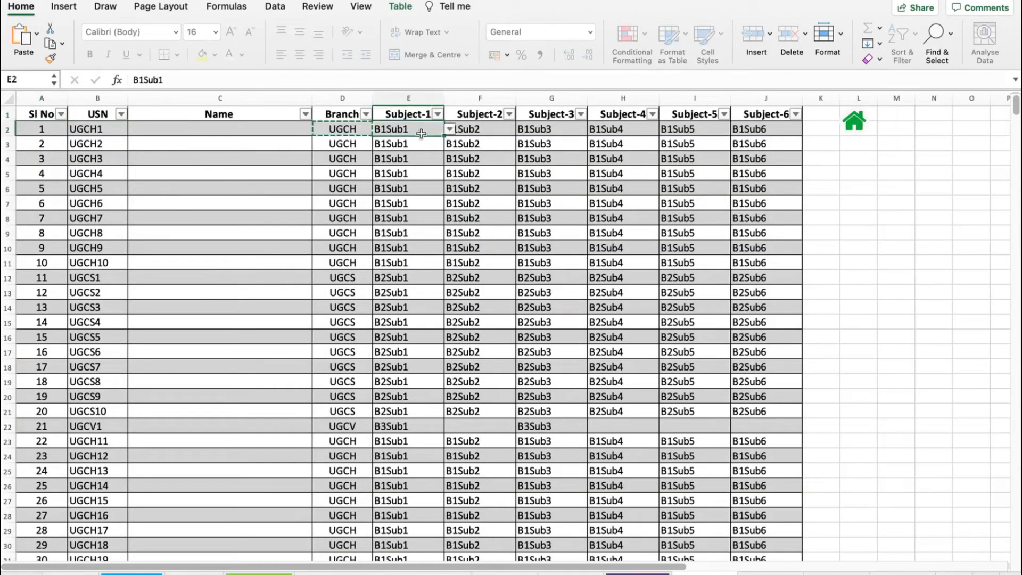
left_click(415, 116)
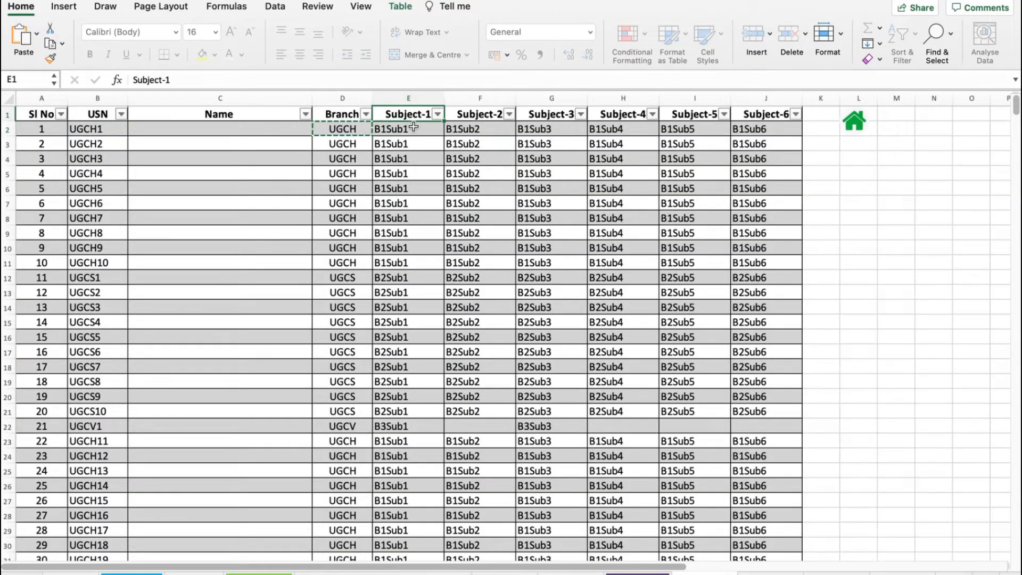
left_click(413, 129)
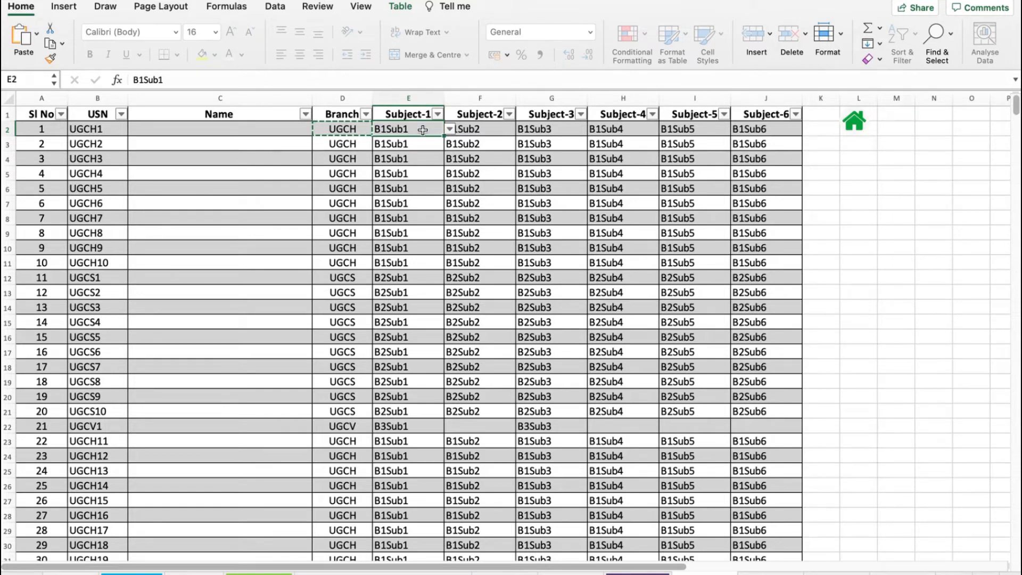
left_click(99, 134)
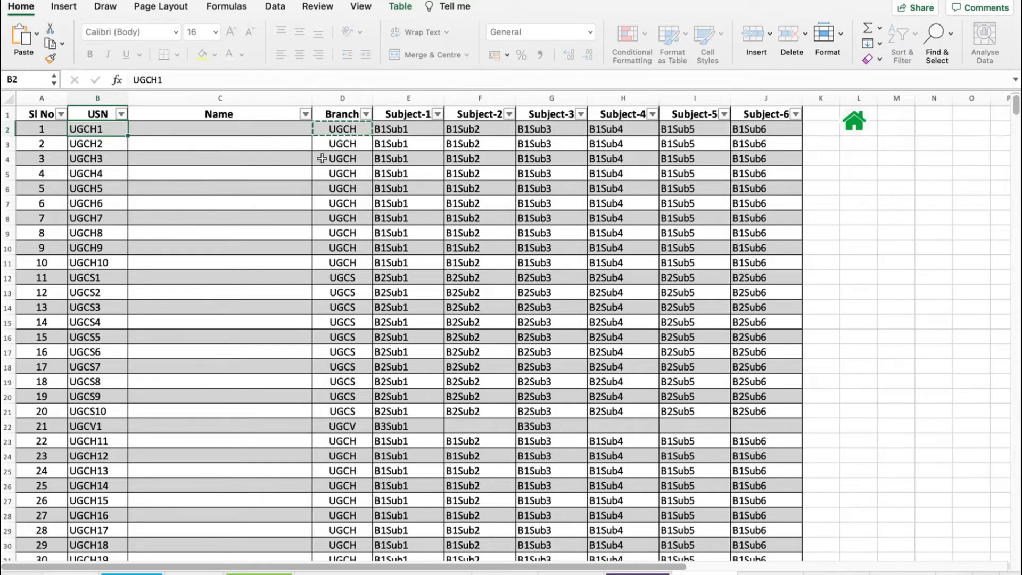
left_click(854, 121)
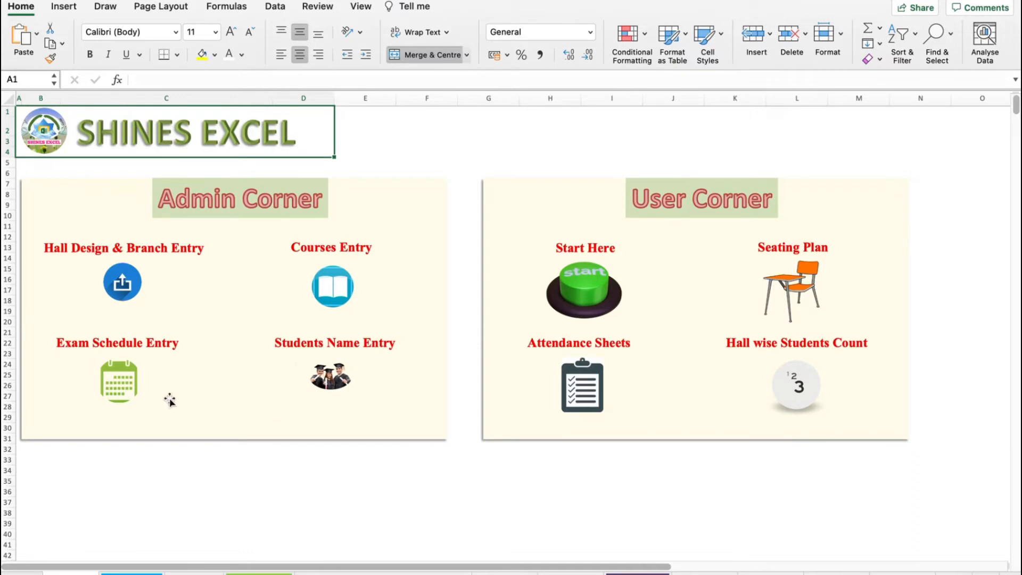
- Open the Exam Schedule Entry sheet and check the first row's date and its time dropdown options
left_click(124, 387)
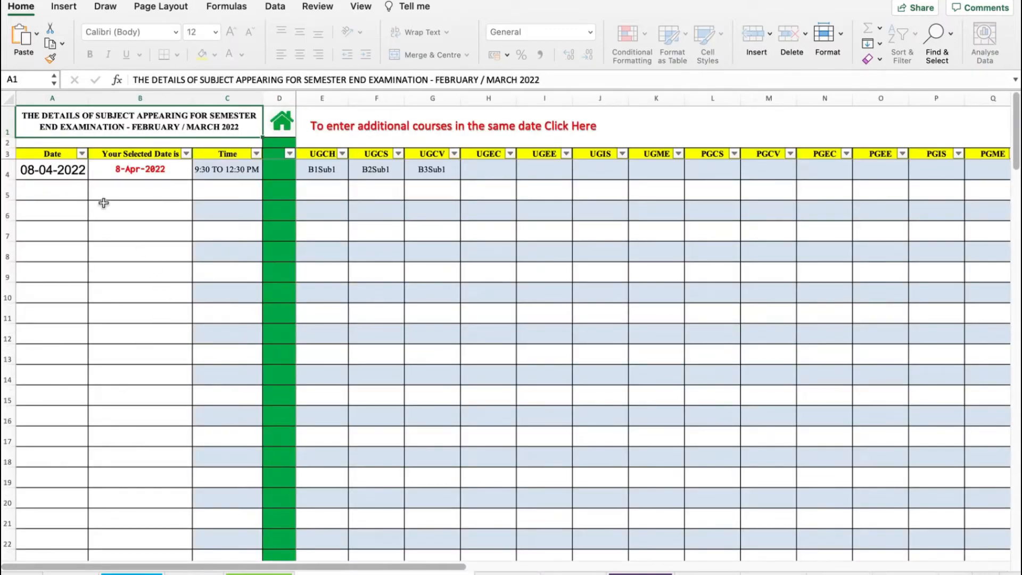
left_click(59, 173)
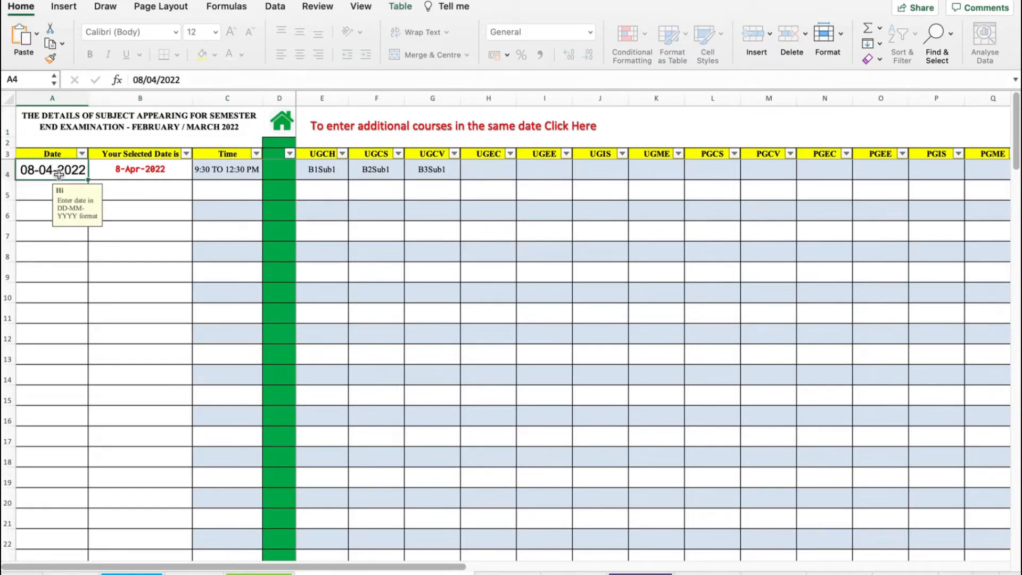
left_click(217, 175)
left_click(267, 172)
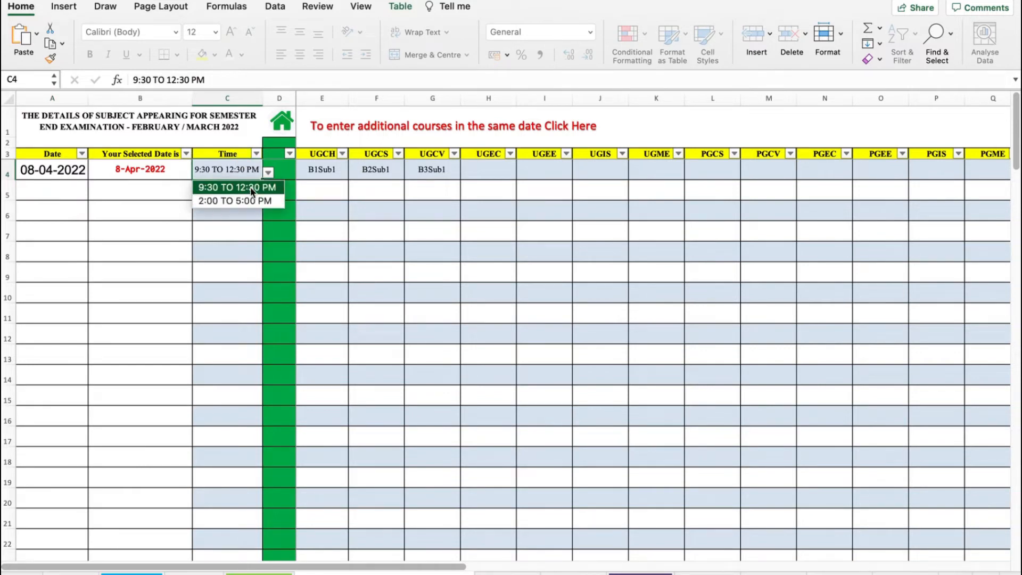
left_click(247, 172)
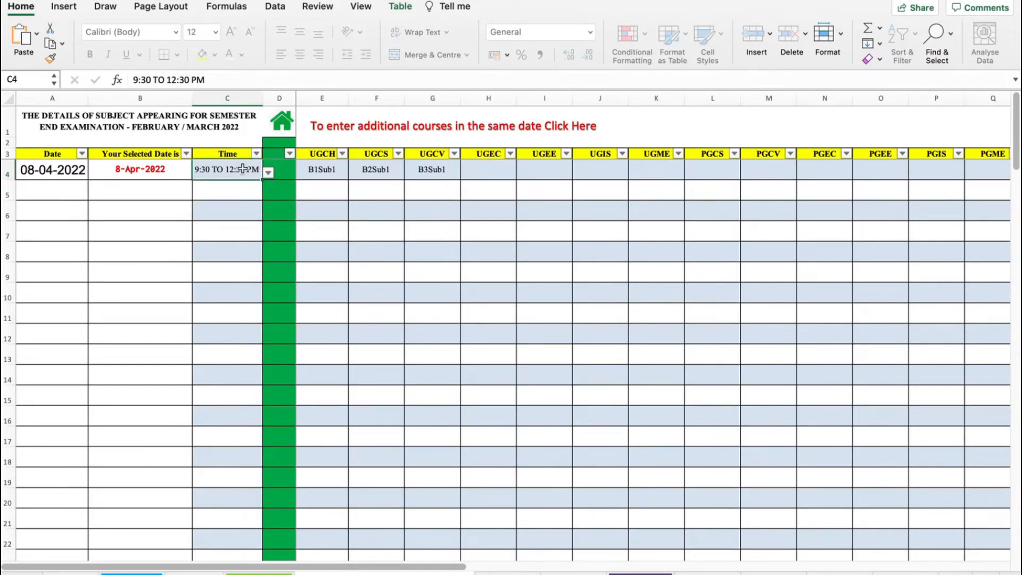
left_click(55, 169)
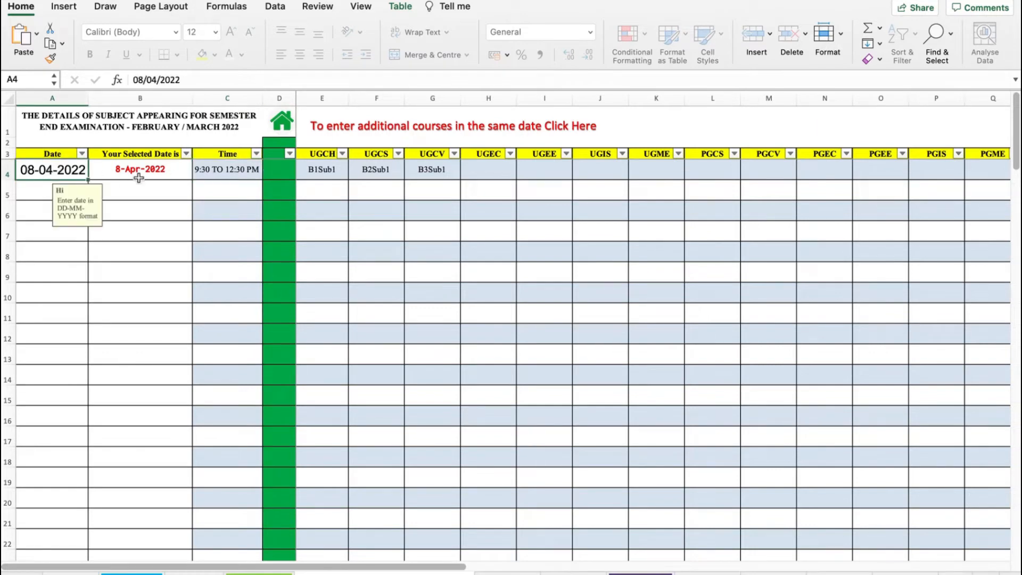
- Add a second exam row dated 08-04-2022 with the time 2:00 TO 5:00 PM
left_click(38, 196)
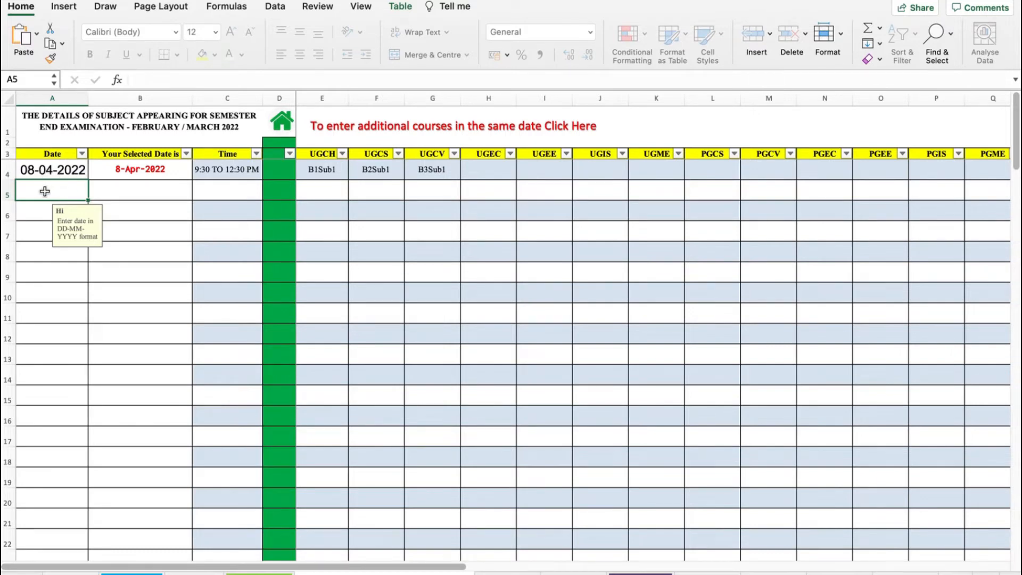
type("08-04")
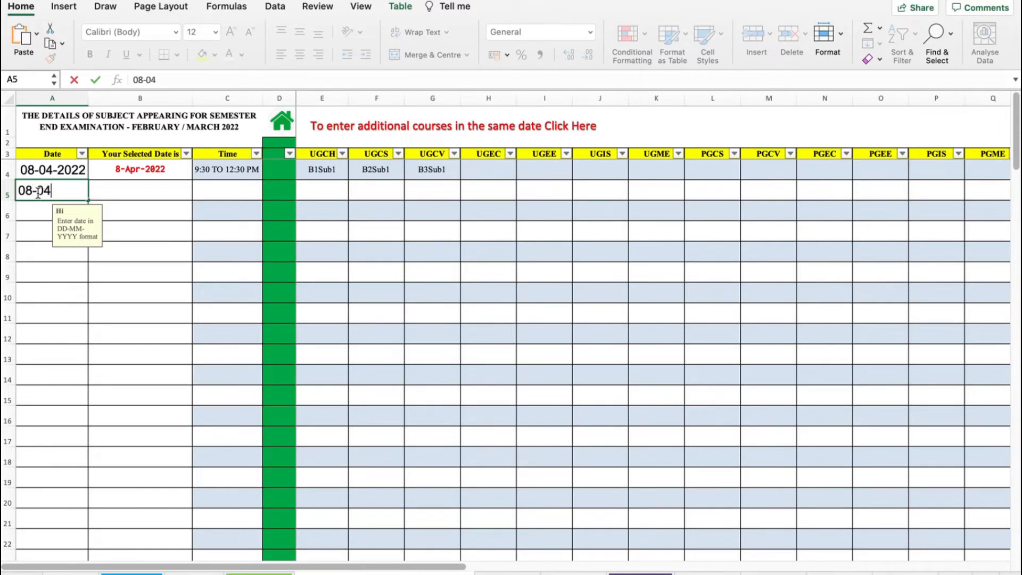
type("022")
key("Return")
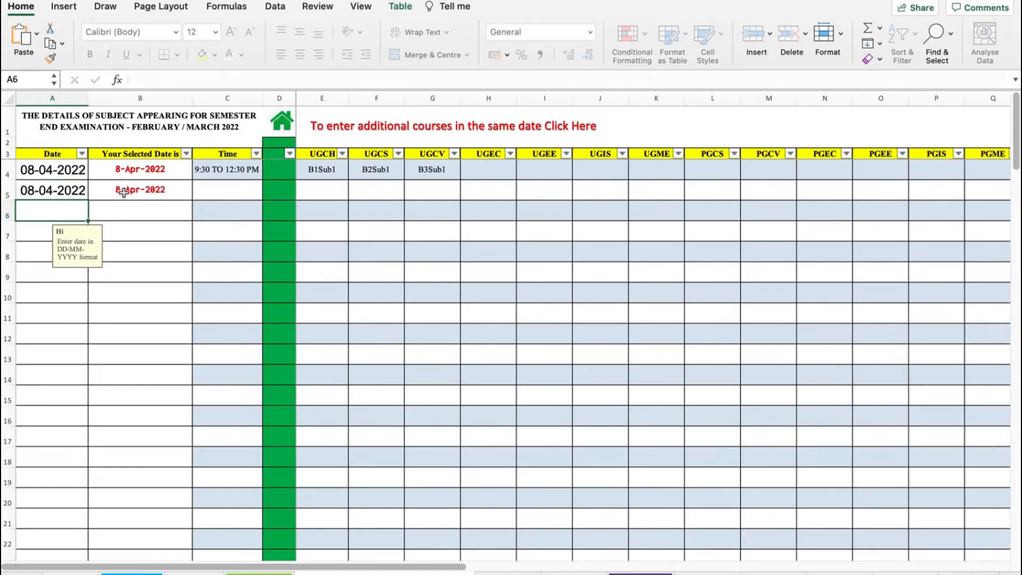
left_click(140, 196)
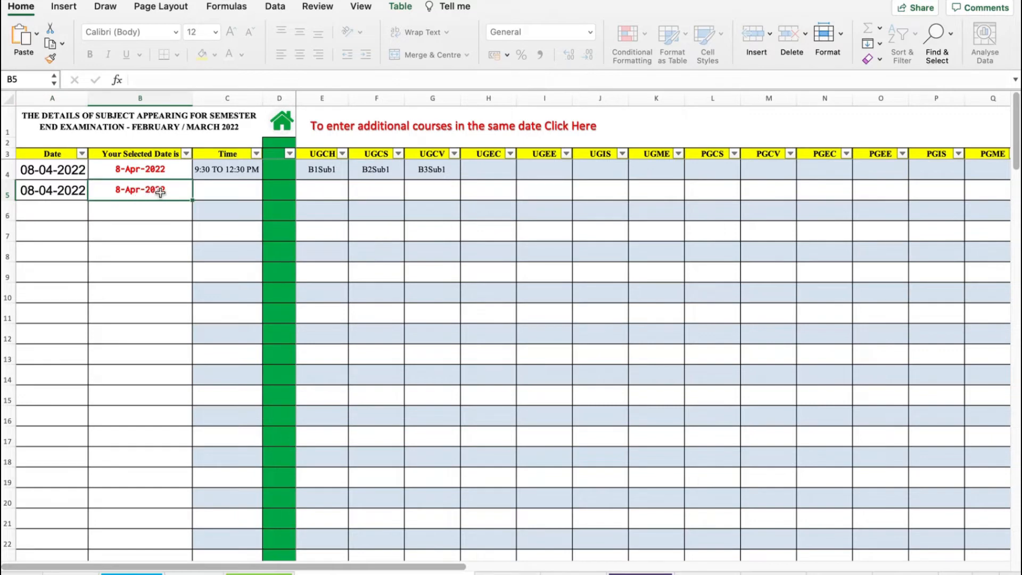
left_click(219, 193)
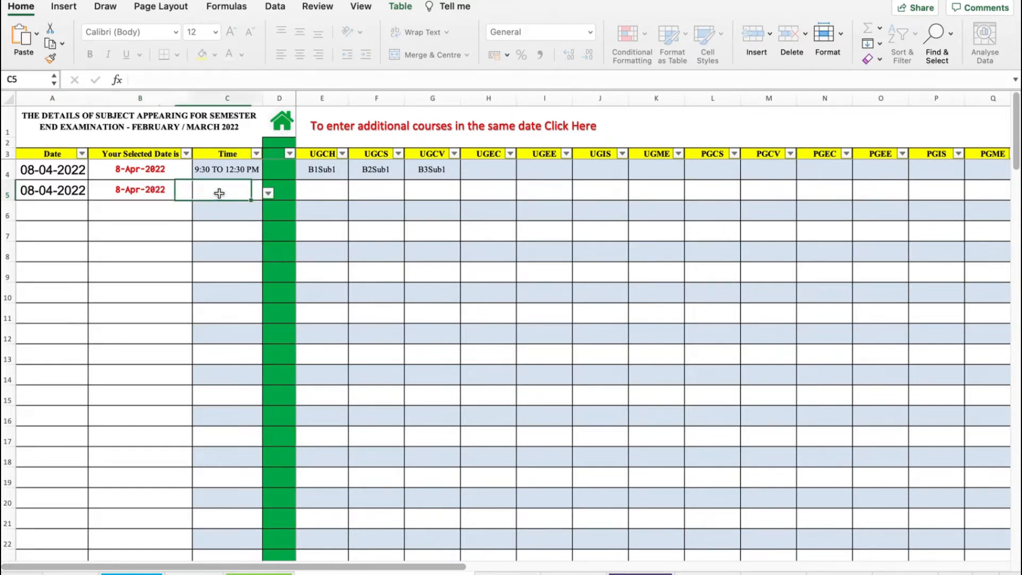
left_click(268, 193)
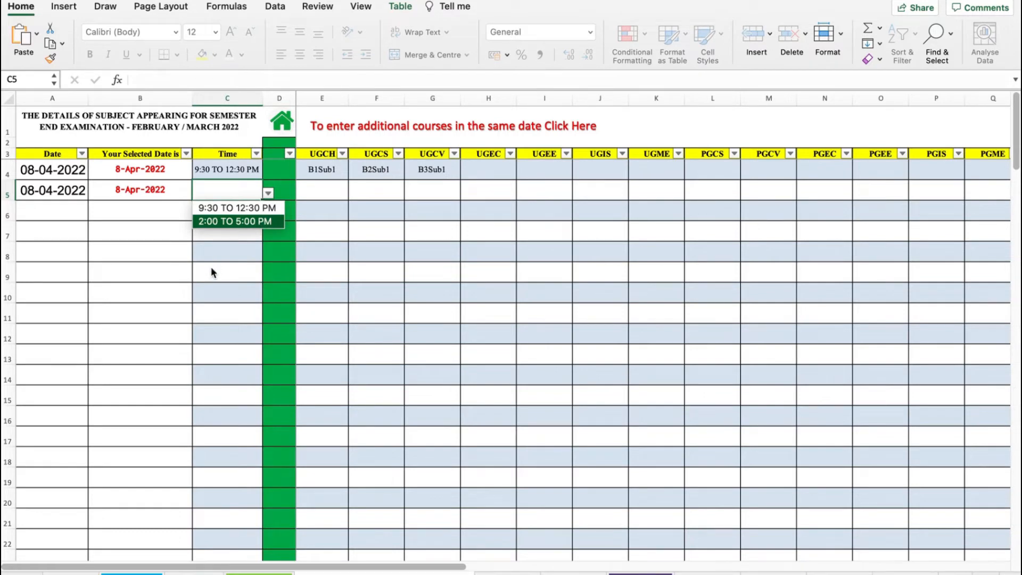
key("Return")
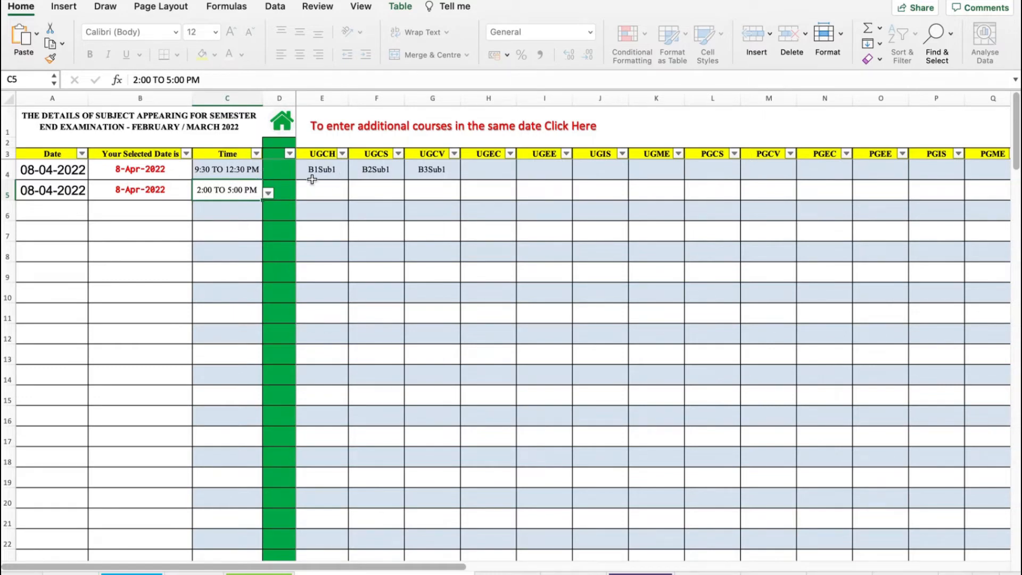
- Browse the UGCH subject dropdown for the first exam row, then return to the home dashboard
left_click(323, 154)
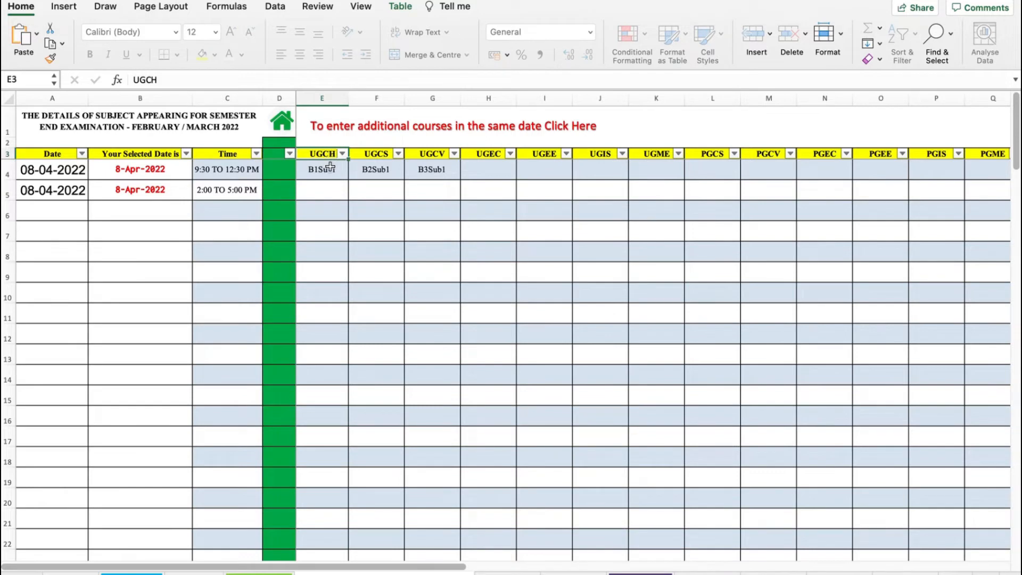
left_click(328, 171)
left_click(354, 173)
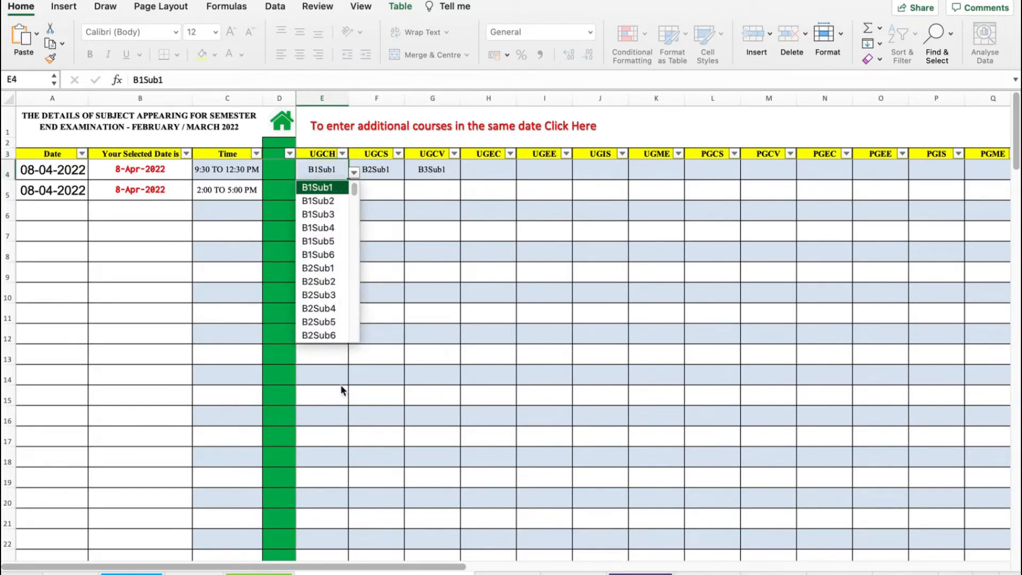
left_click(353, 189)
left_click(336, 178)
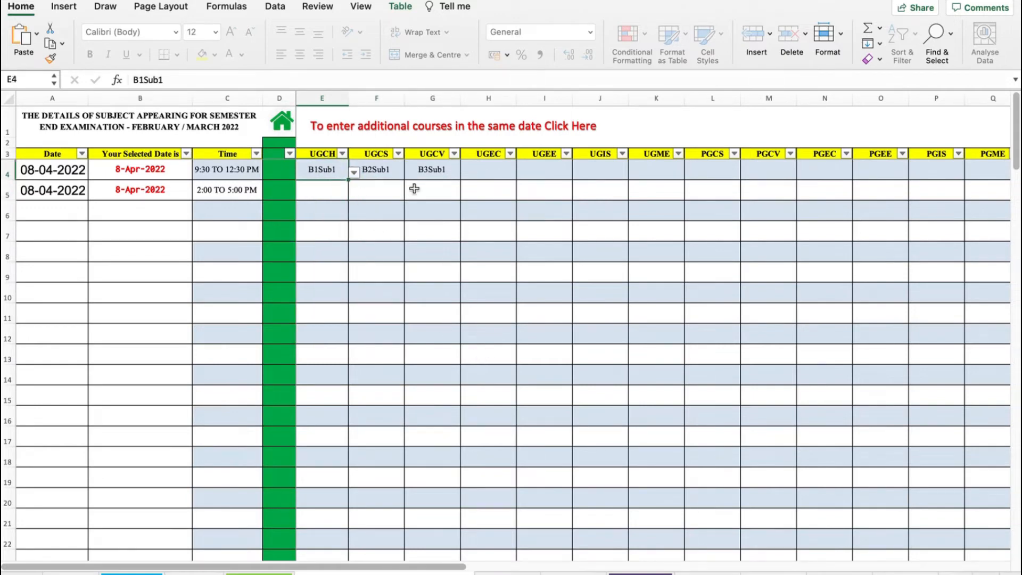
left_click(285, 128)
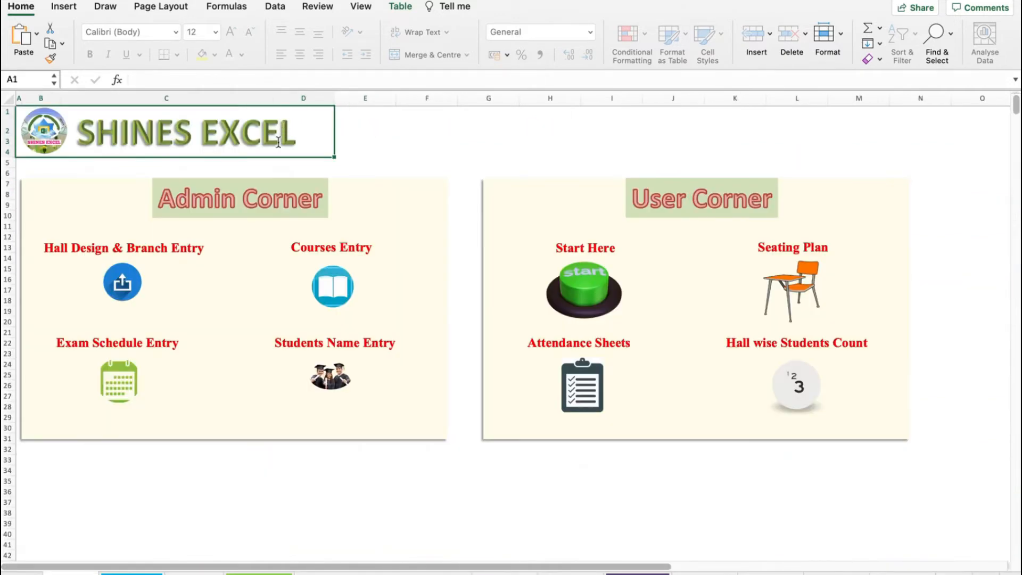
- Open the Courses Entry sheet, check the first subject code, and return home
left_click(339, 282)
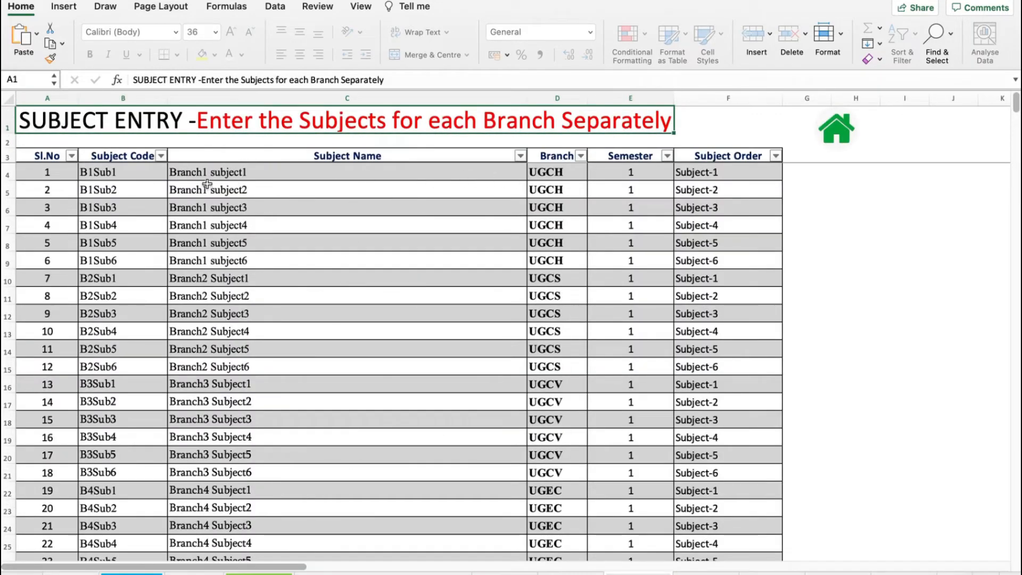
left_click(137, 172)
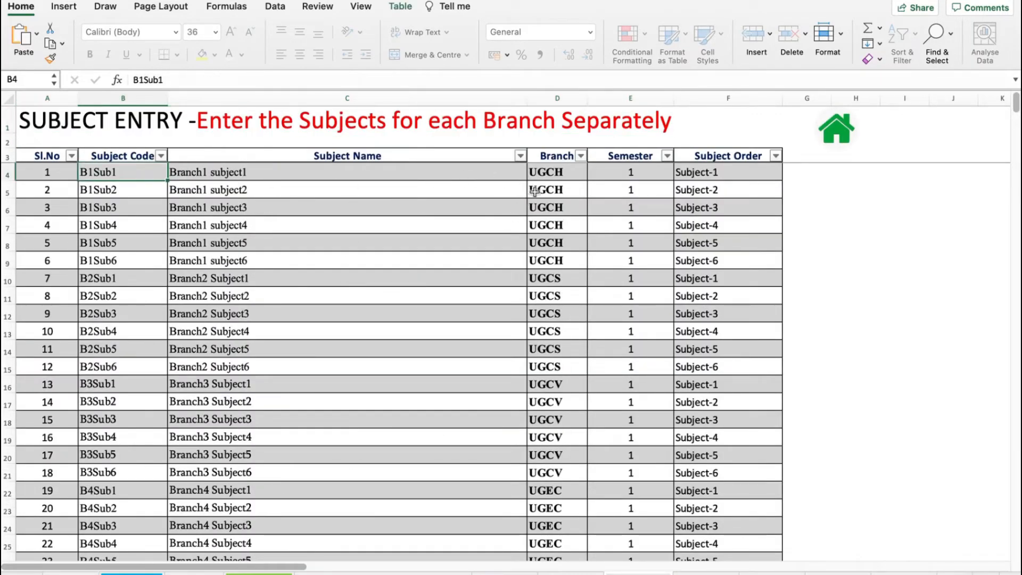
left_click(836, 138)
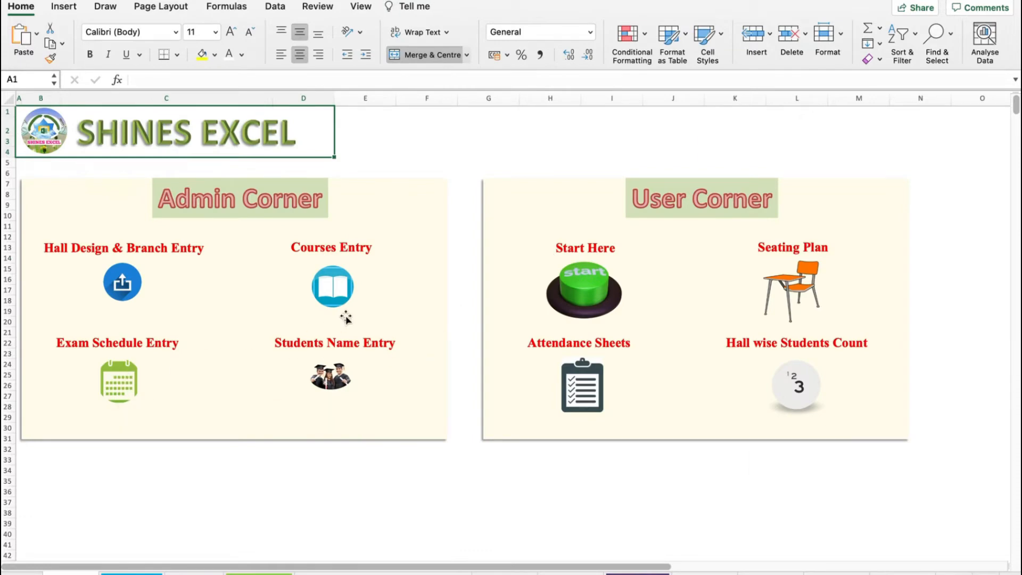
- Reopen the Exam Schedule Entry sheet, browse the first row's UGCH subject list, and return home
left_click(119, 380)
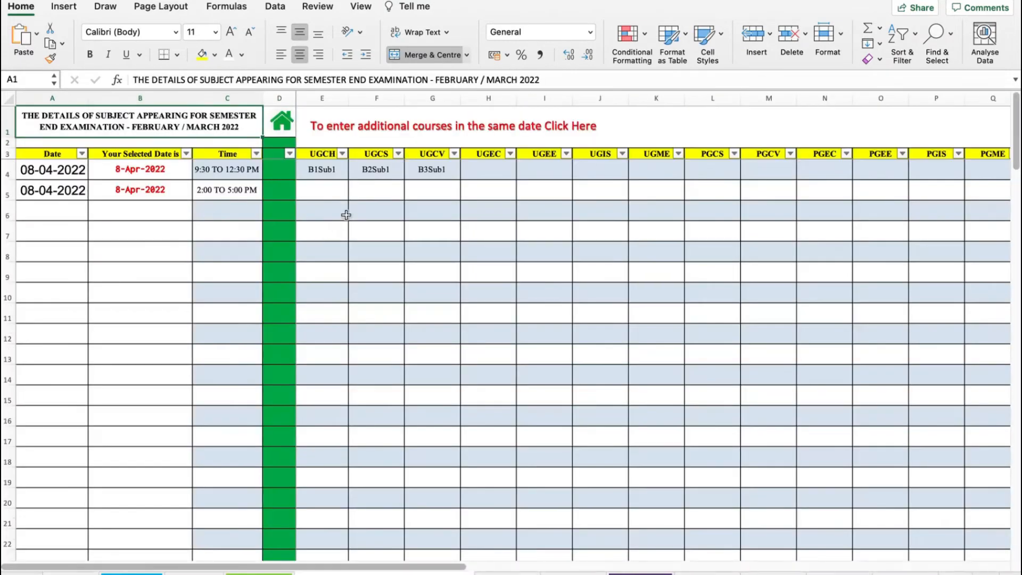
left_click(326, 170)
left_click(354, 173)
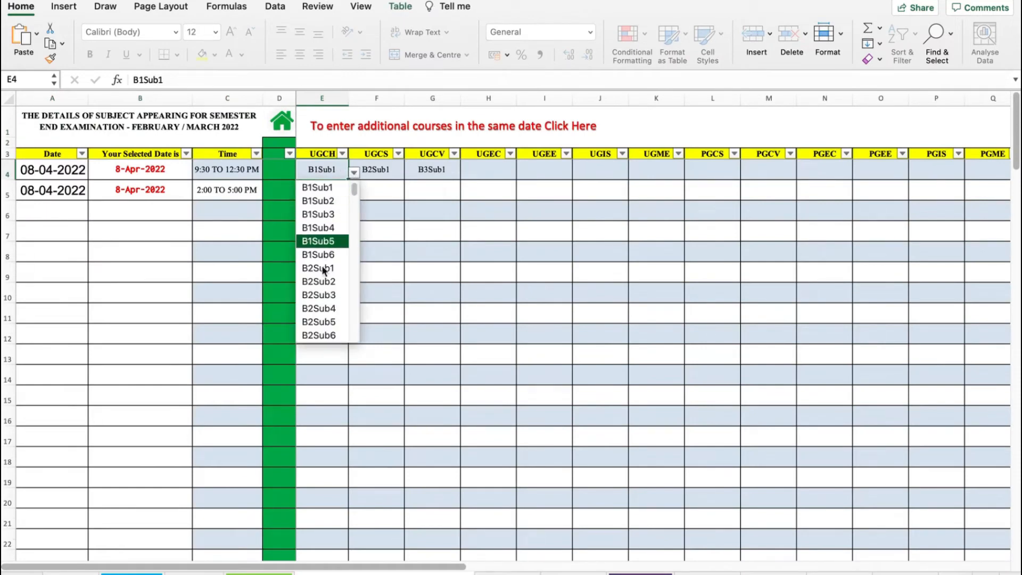
left_click(286, 129)
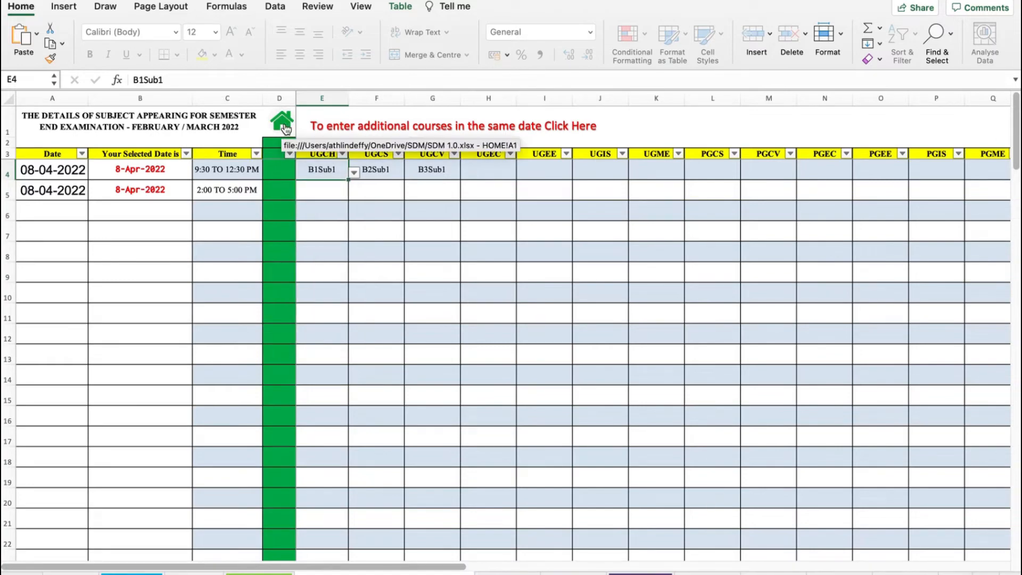
left_click(286, 128)
- Open the Courses Entry sheet and scroll through the subject list
left_click(338, 285)
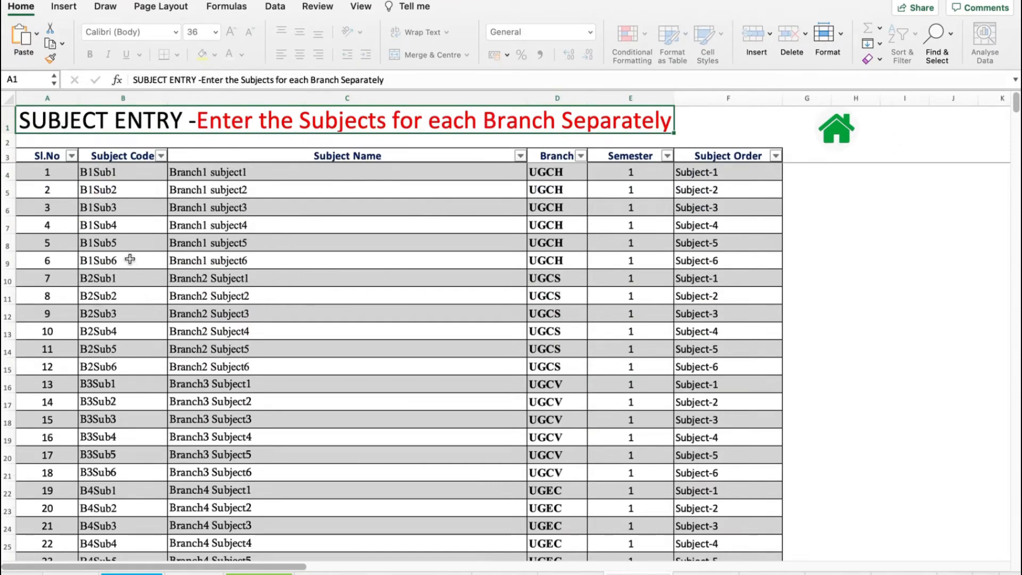
left_click(53, 259)
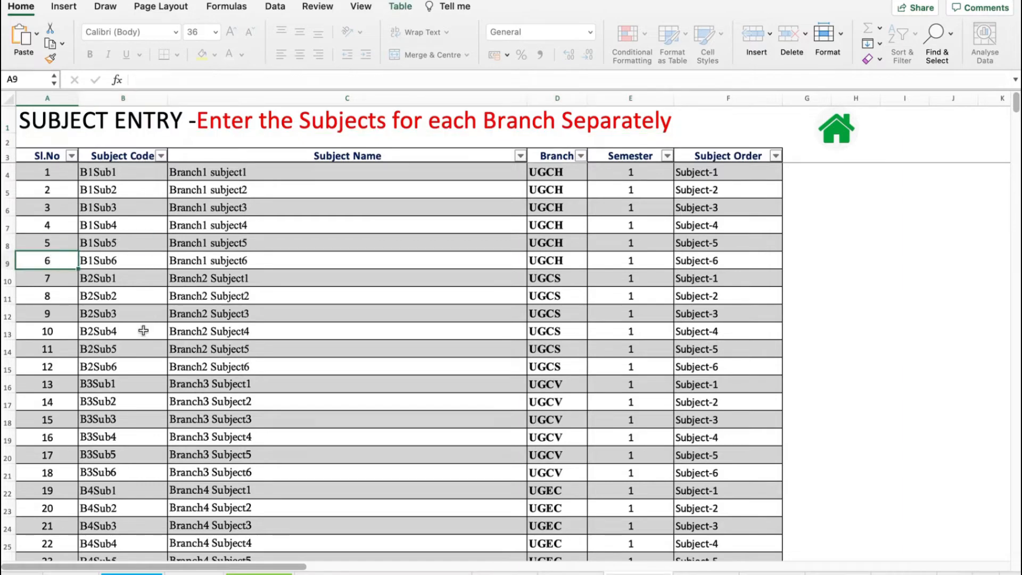
scroll(140, 393, "down", 7)
scroll(139, 393, "up", 4)
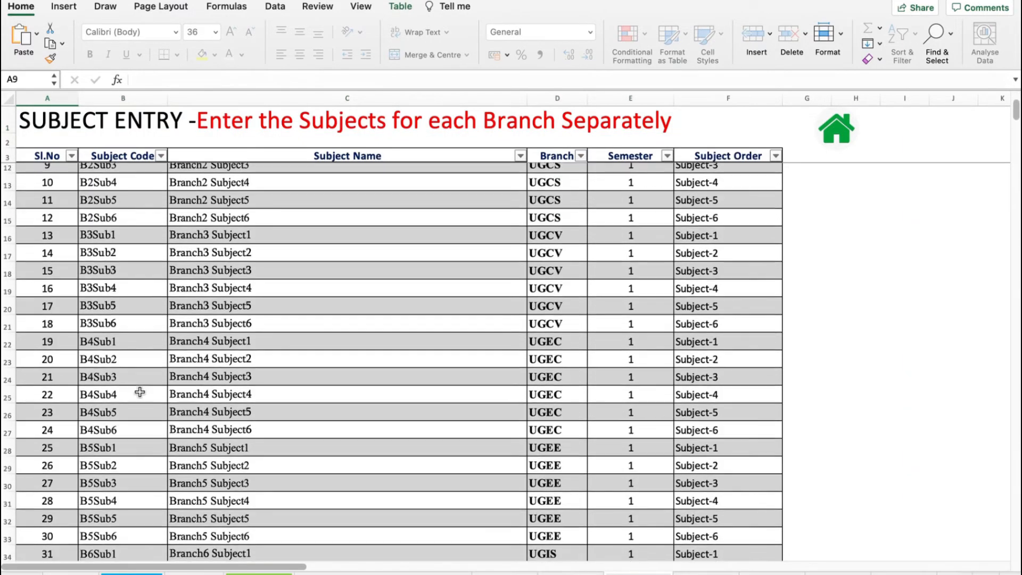
scroll(139, 392, "up", 3)
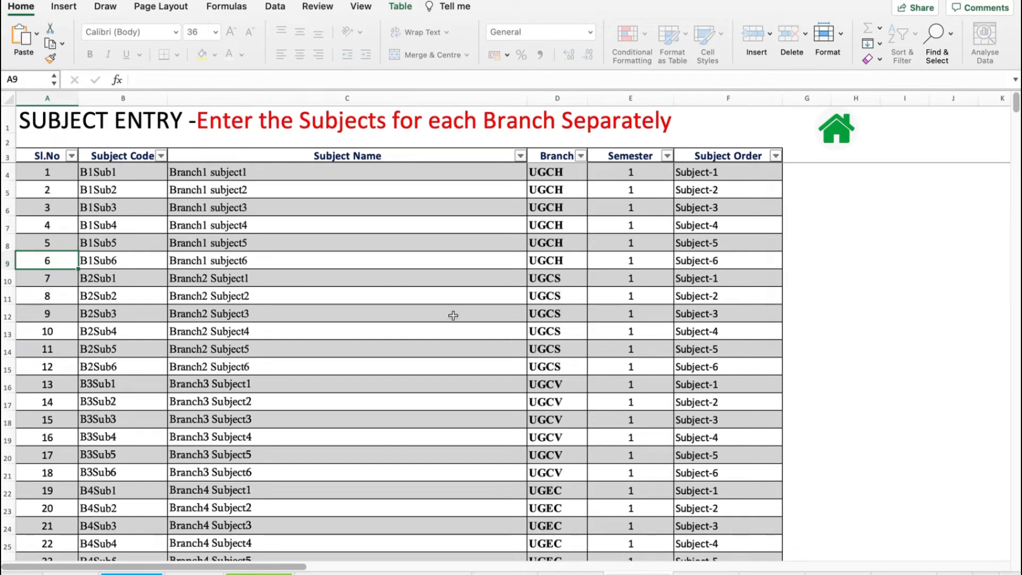
- View the table row insert options for the B2Sub3 row without inserting, then scroll down the subject list
left_click(105, 314)
left_click(41, 316)
right_click(42, 317)
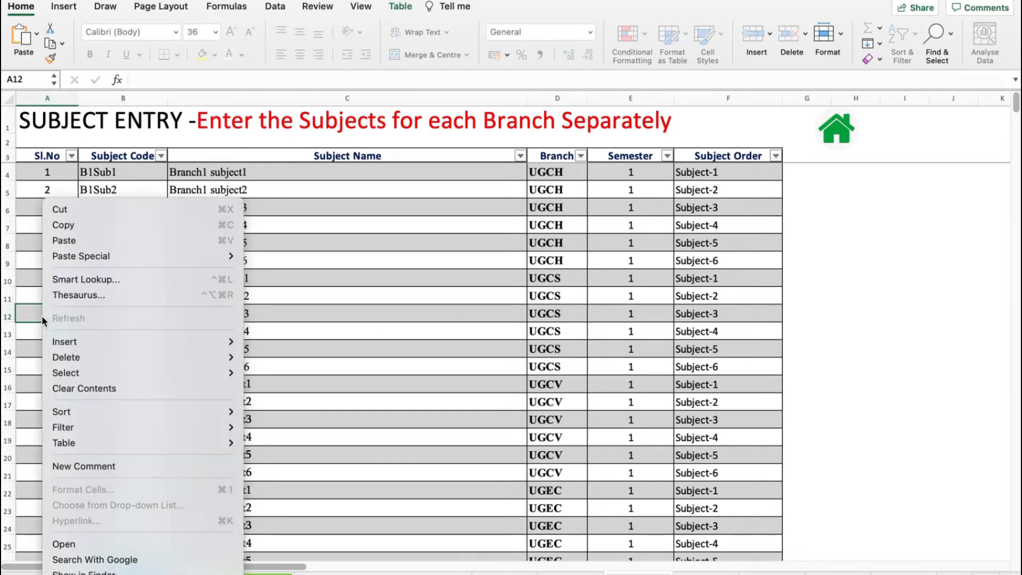
mouse_move(73, 345)
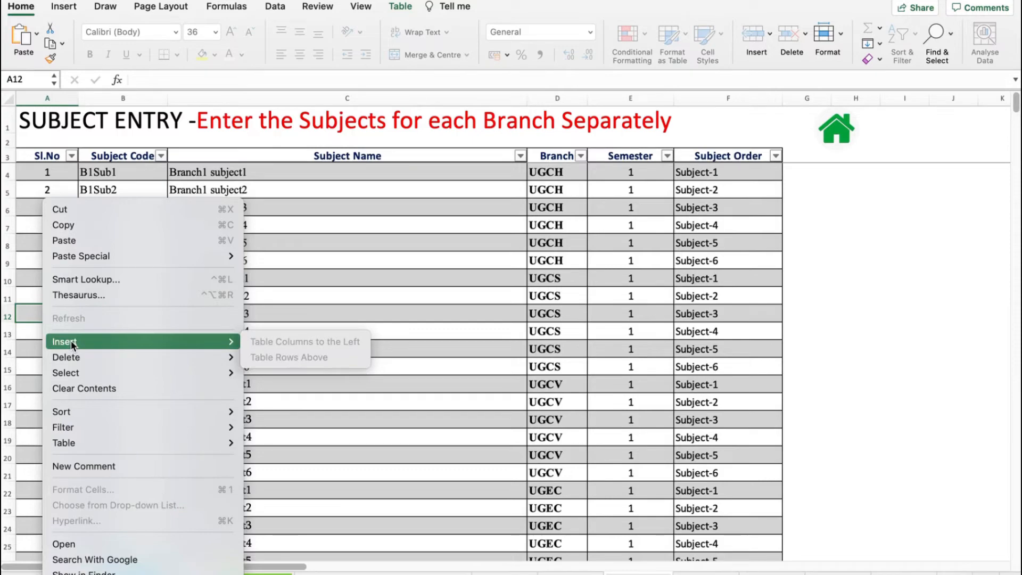
left_click(26, 310)
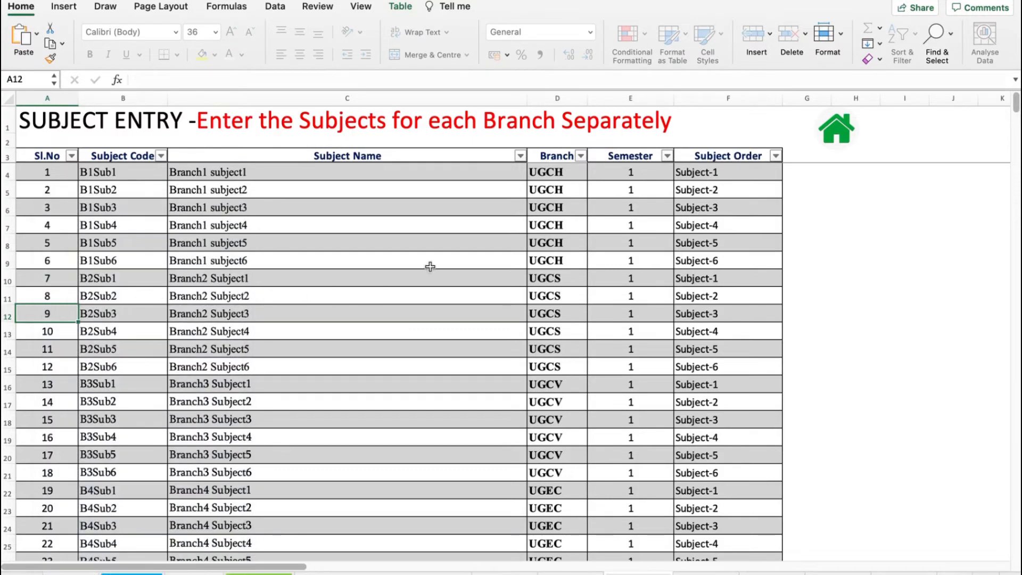
scroll(493, 283, "down", 15)
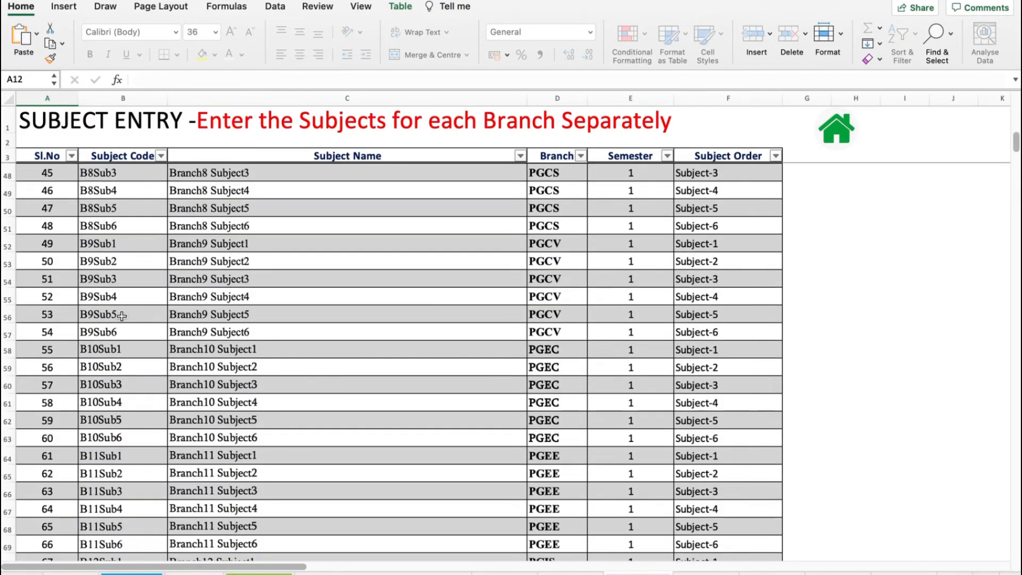
- Scroll to the end of the subject list, select the first empty row's cells, and return home
scroll(122, 316, "down", 9)
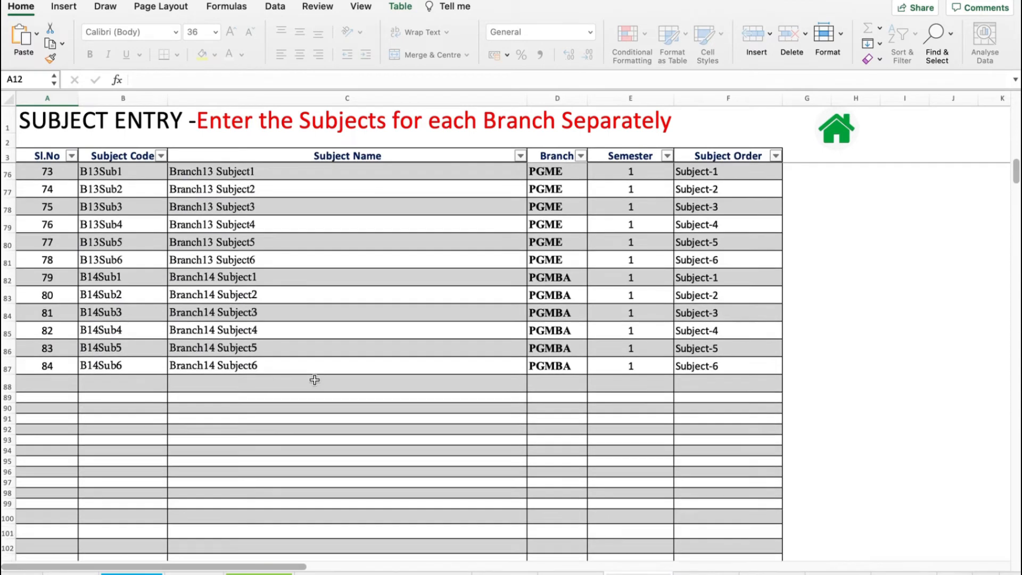
left_click(116, 385)
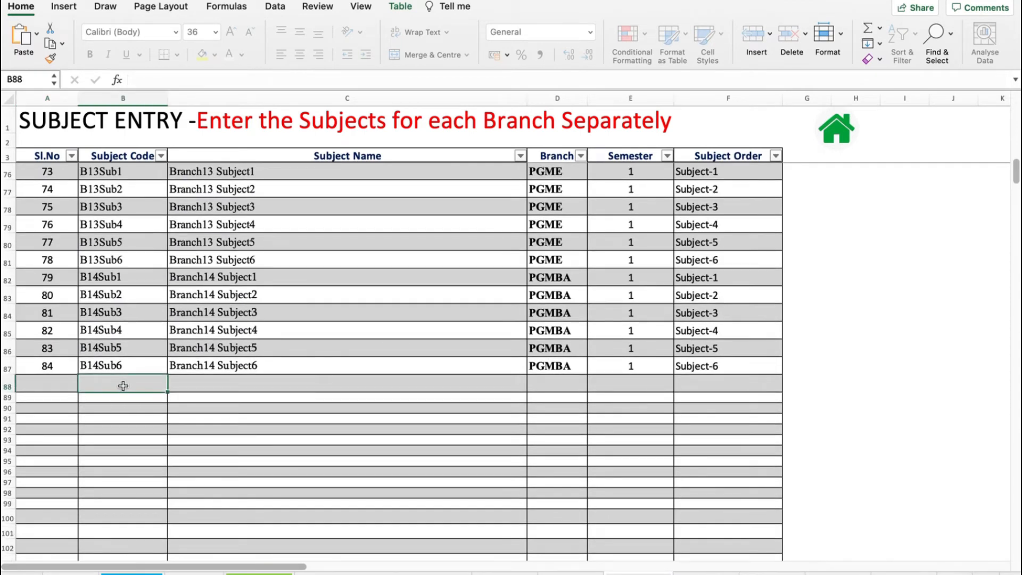
left_click(224, 384)
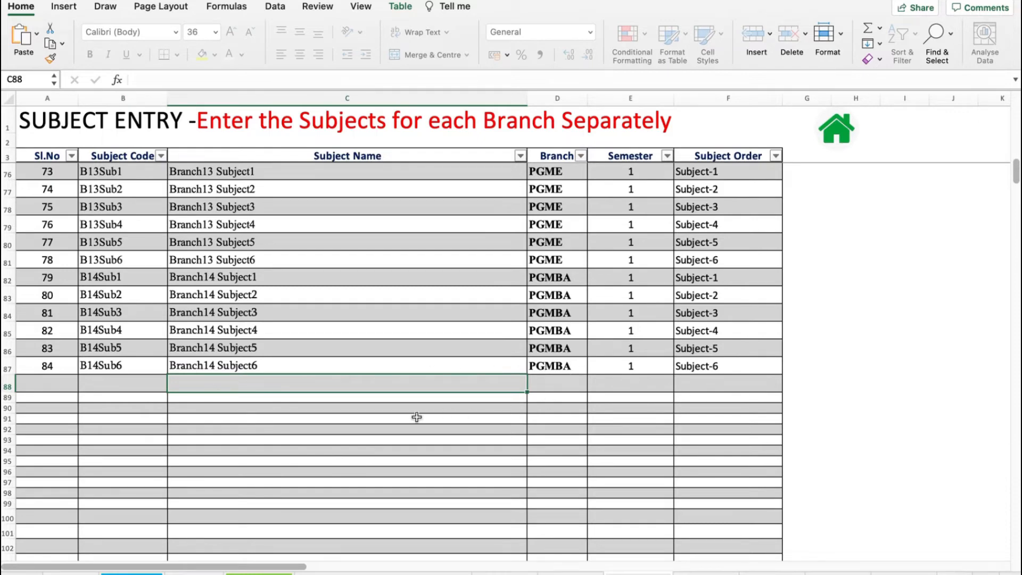
left_click(833, 132)
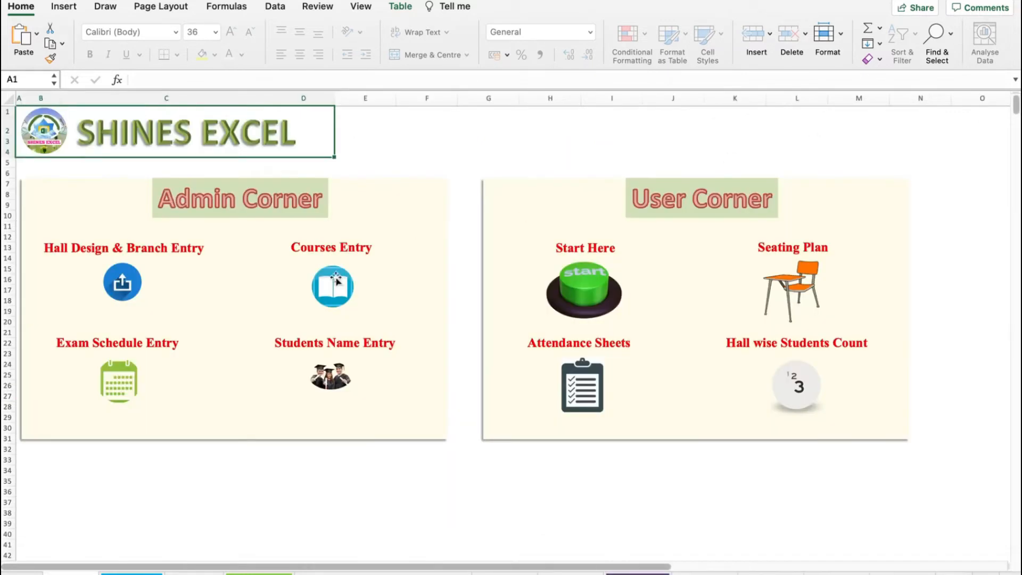
- Open the Exam Schedule Entry sheet, inspect the first row's subject cells, and scroll through the schedule rows
left_click(114, 375)
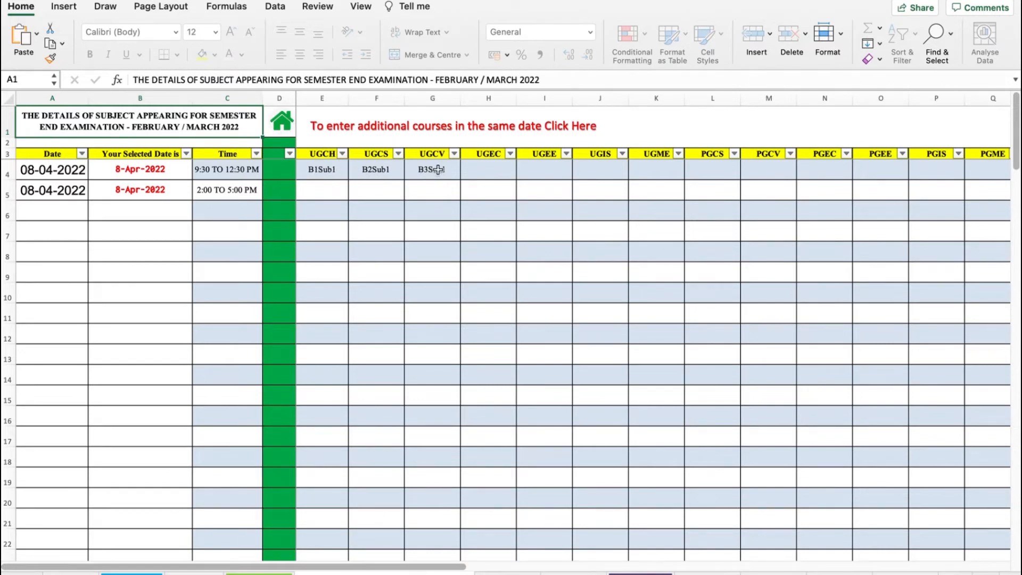
left_click(331, 171)
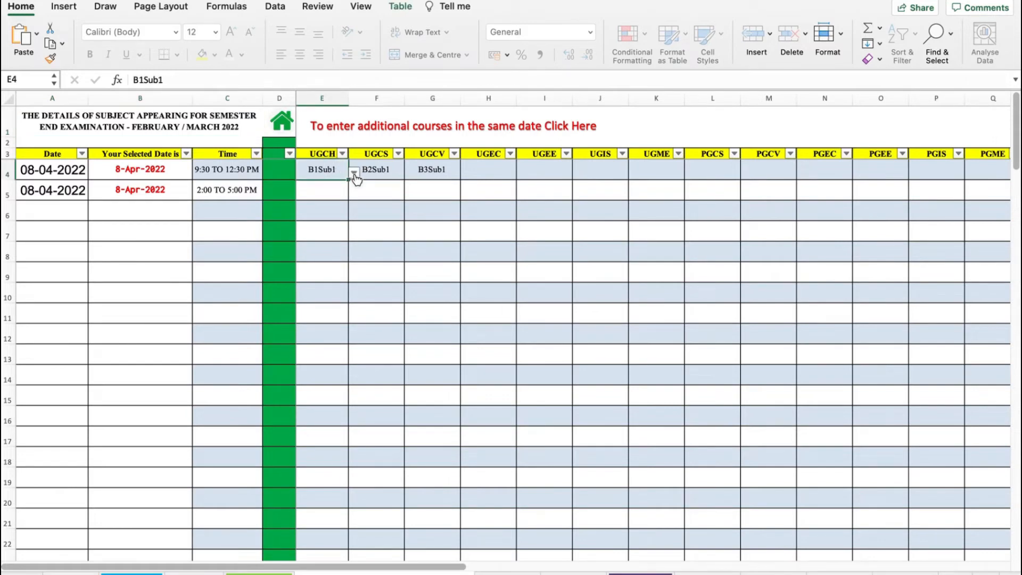
left_click(354, 172)
left_click(354, 173)
scroll(143, 356, "down", 20)
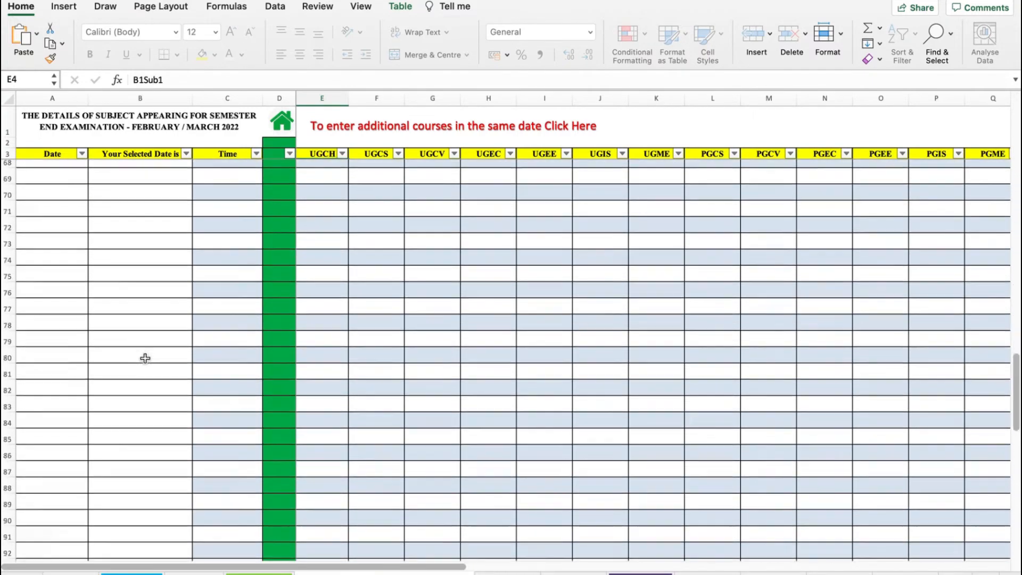
scroll(144, 355, "down", 10)
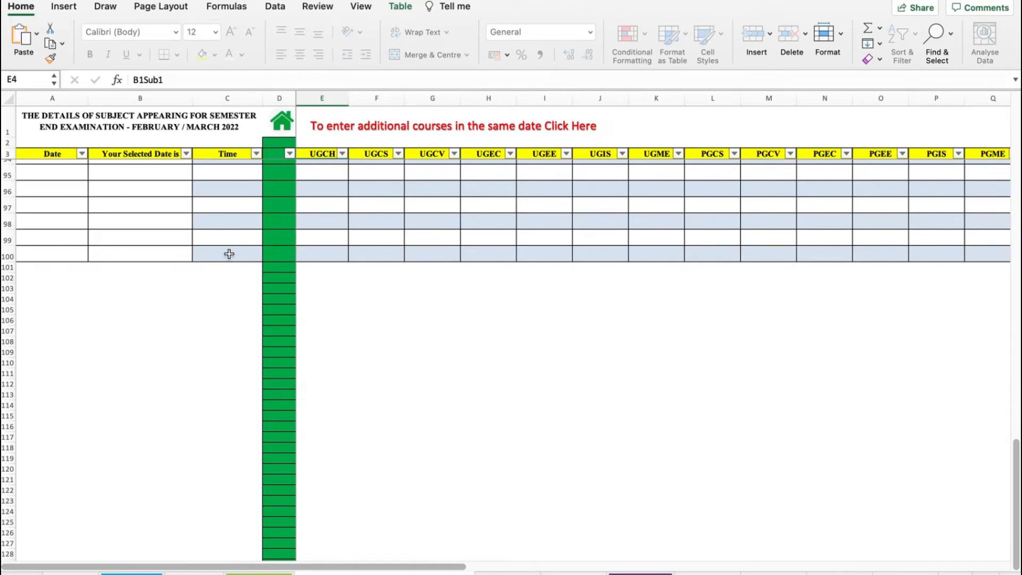
scroll(229, 253, "up", 20)
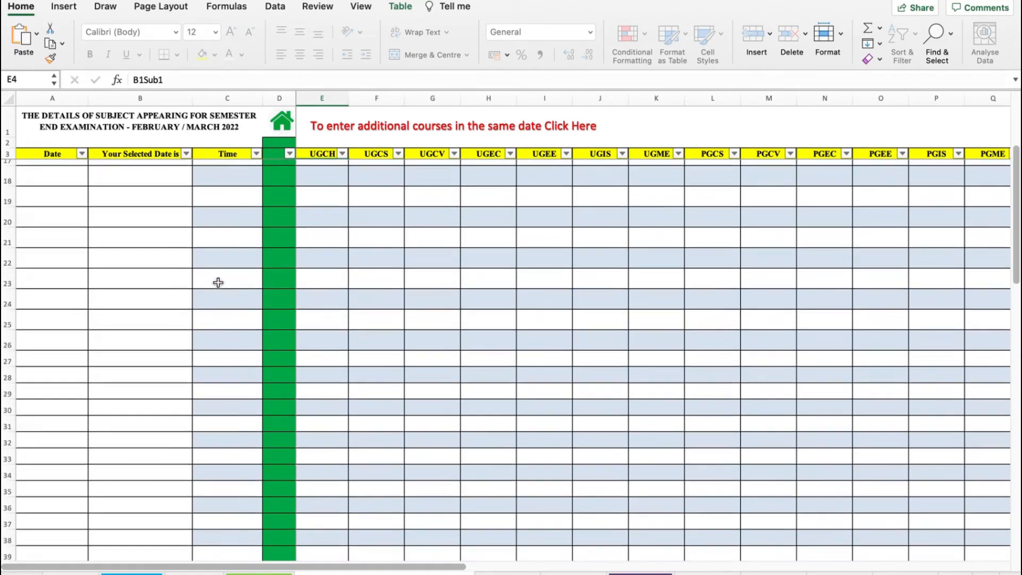
scroll(215, 285, "up", 5)
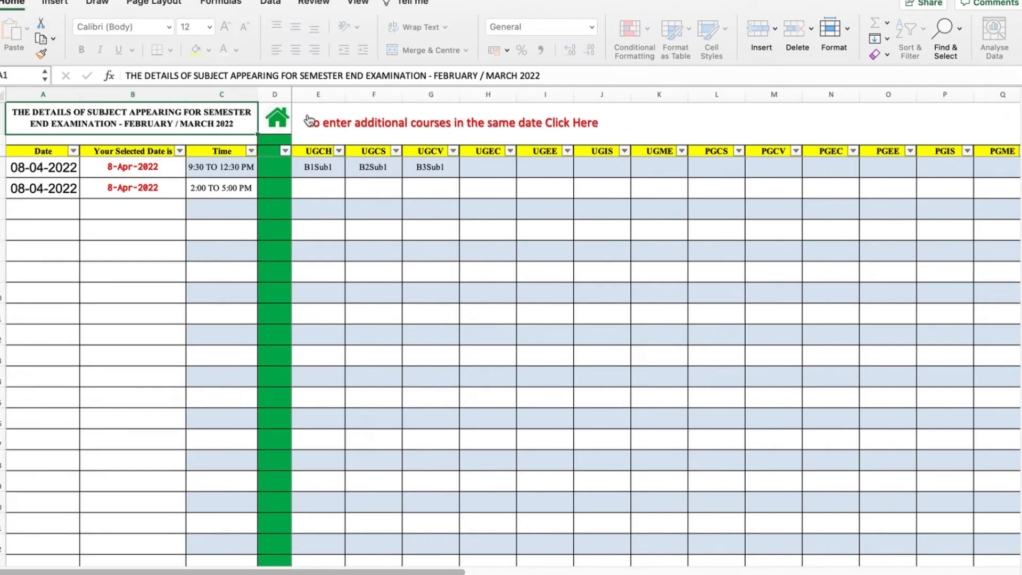
- Open the Additional Subjects Entry sheet, inspect its date, time and subject cells, and return home
left_click(456, 130)
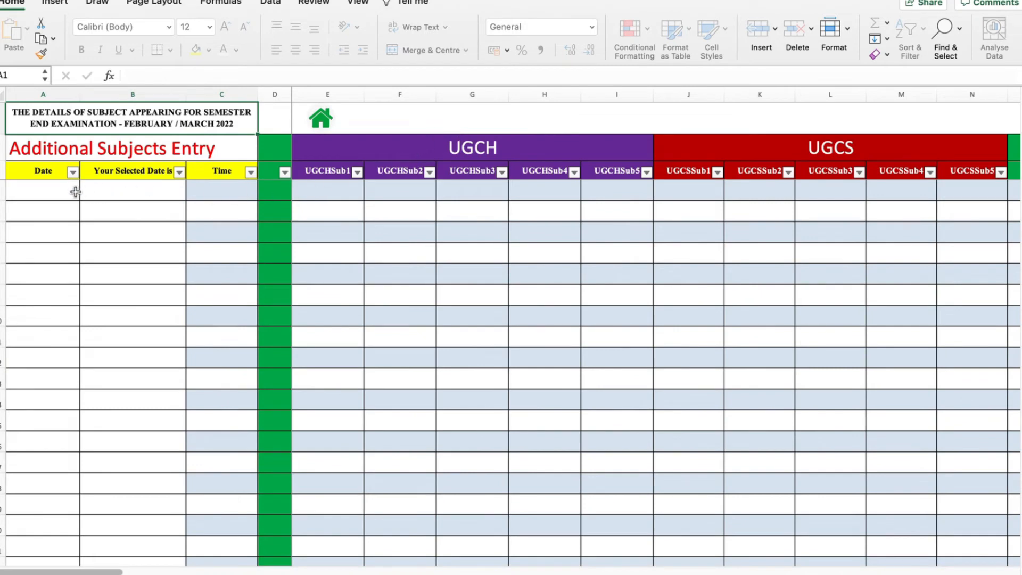
left_click(51, 194)
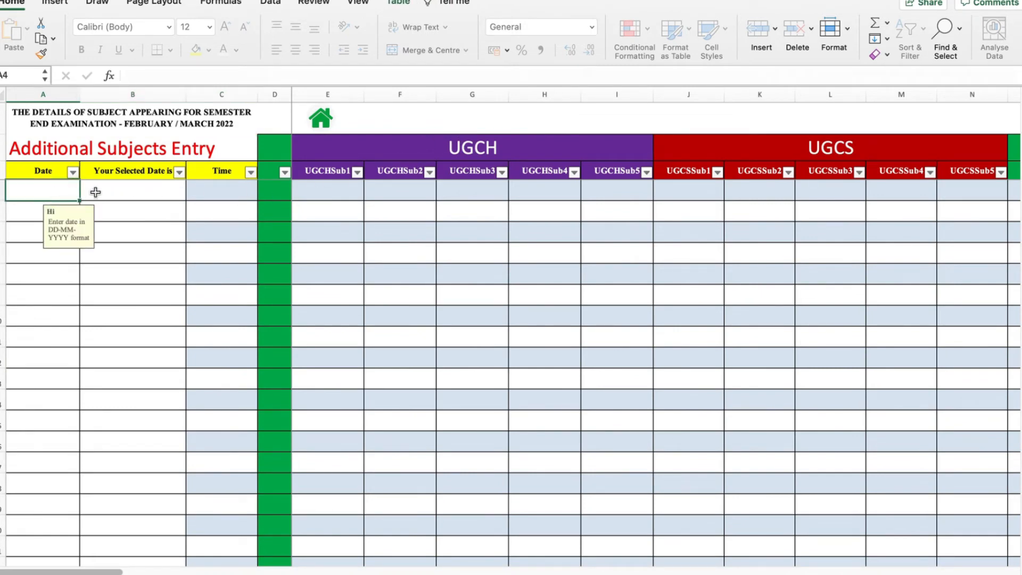
left_click(221, 197)
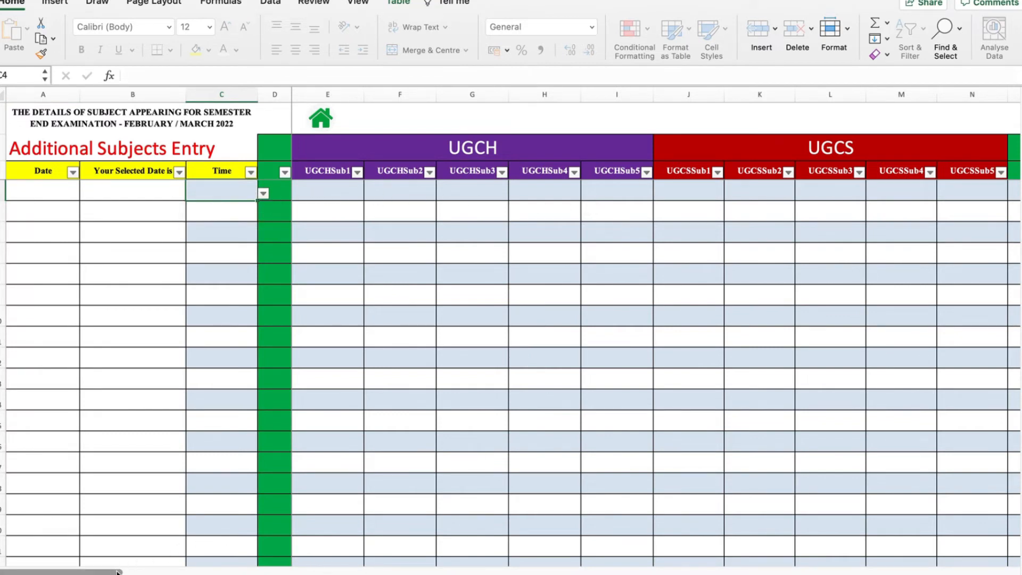
left_click_drag(120, 571, 34, 567)
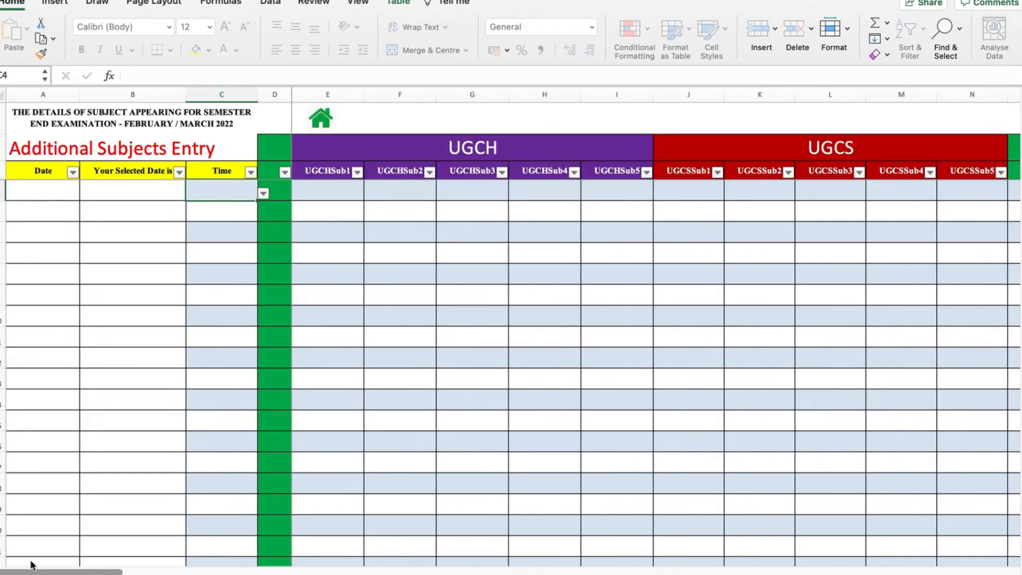
left_click(336, 190)
left_click(420, 198)
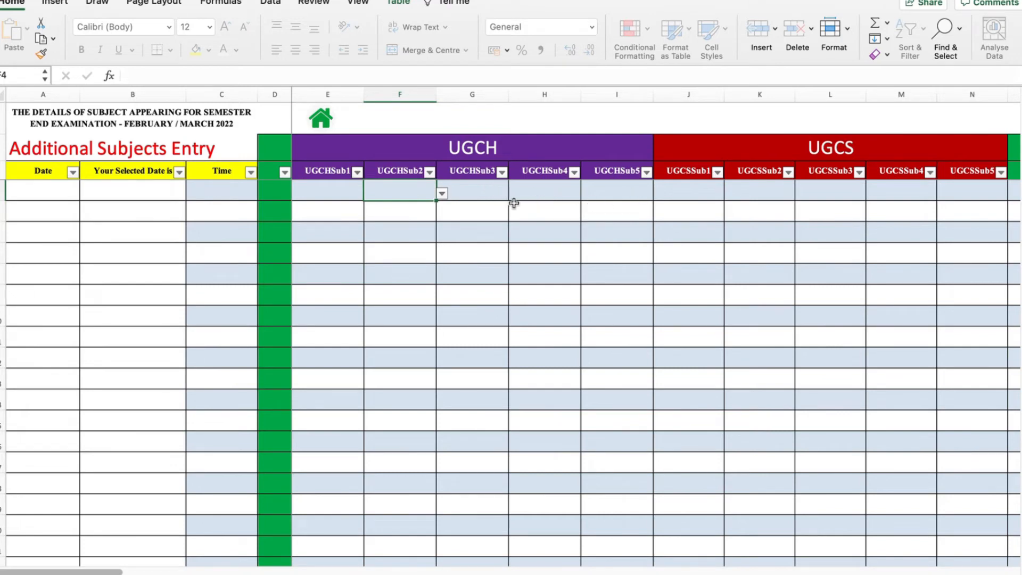
left_click(325, 123)
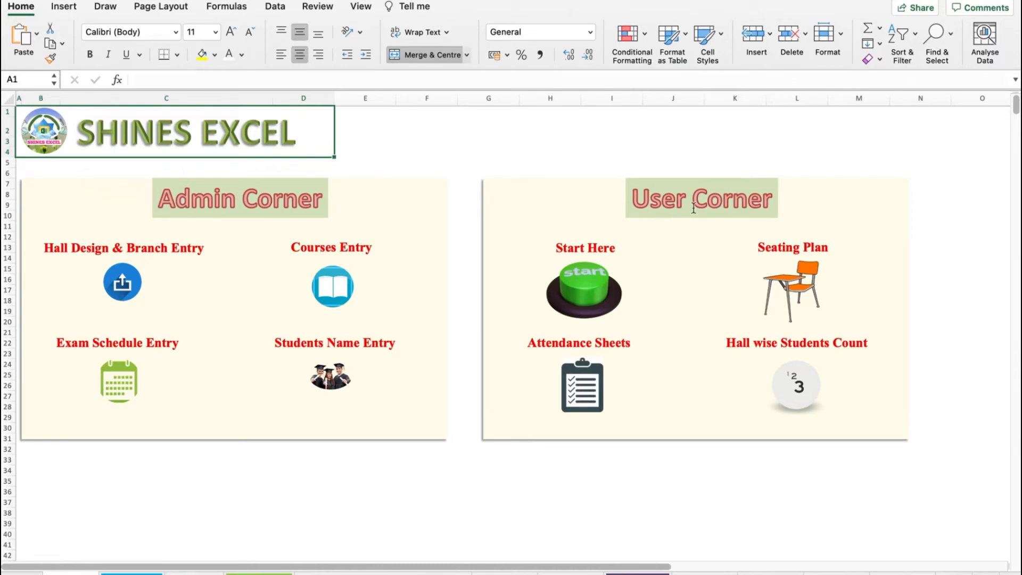
left_click(637, 197)
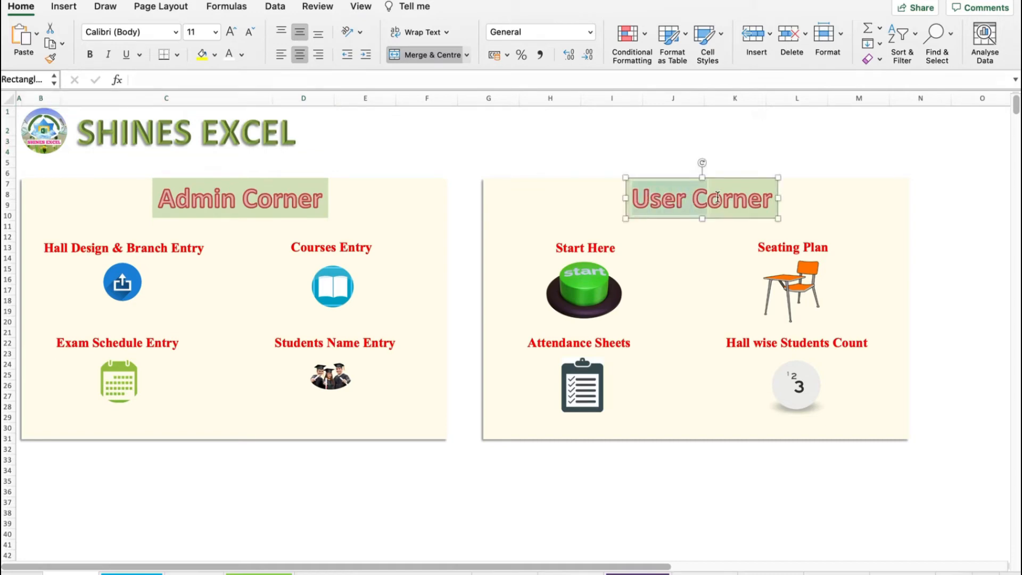
left_click(748, 151)
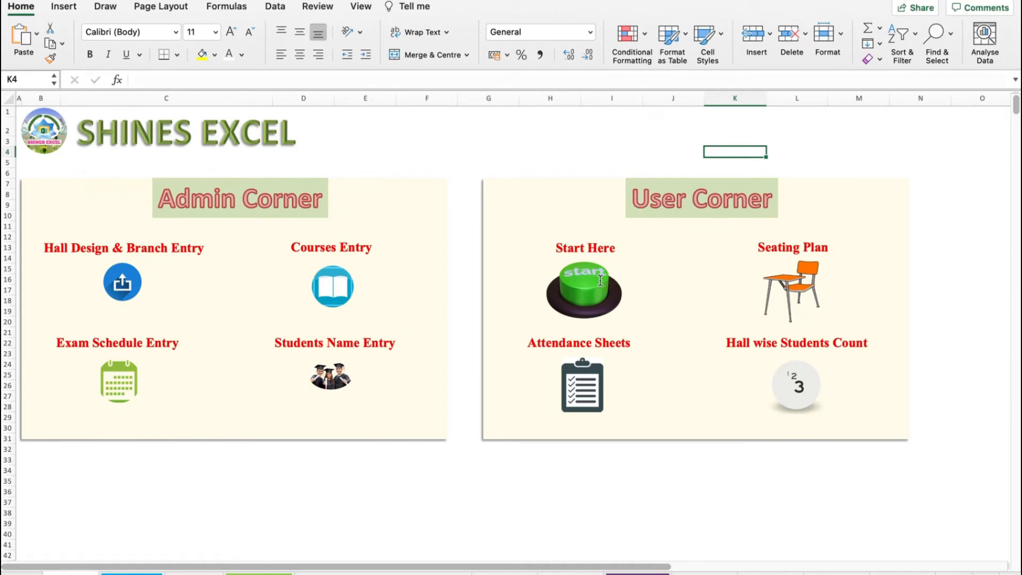
left_click(580, 160)
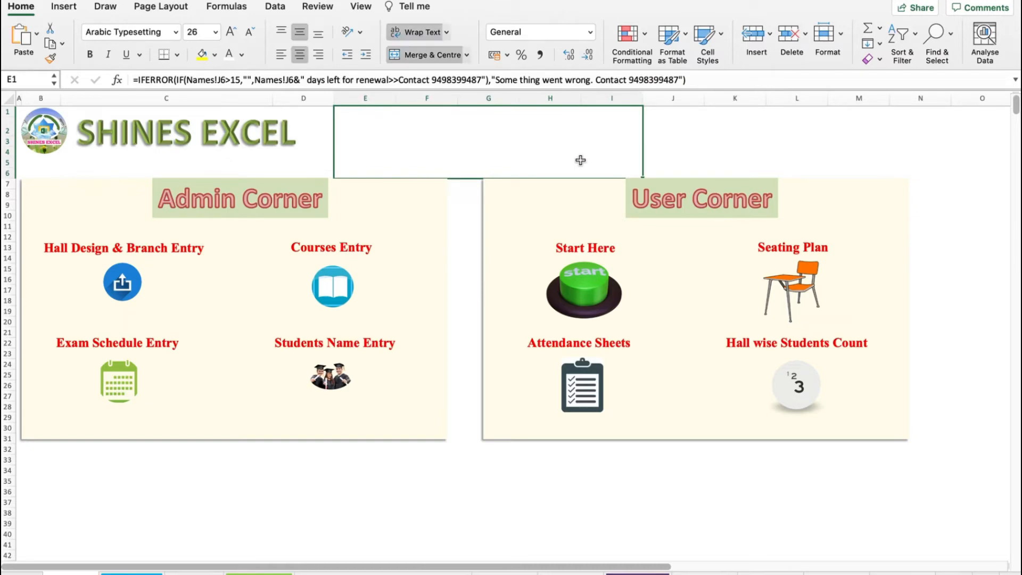
- Start the hall selection and tick halls 1, 2 and 3
left_click(590, 287)
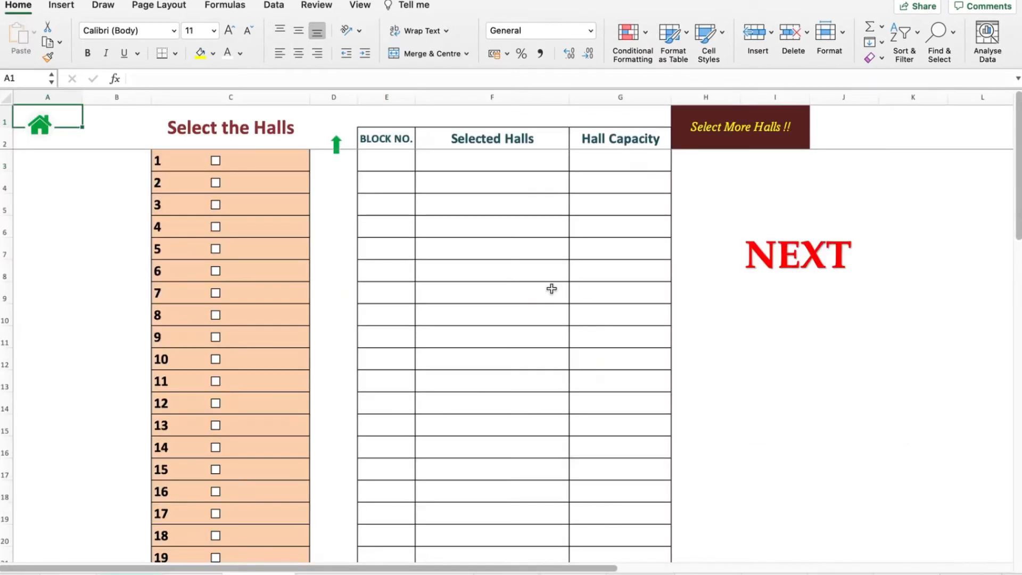
left_click(216, 162)
left_click(216, 183)
left_click(216, 206)
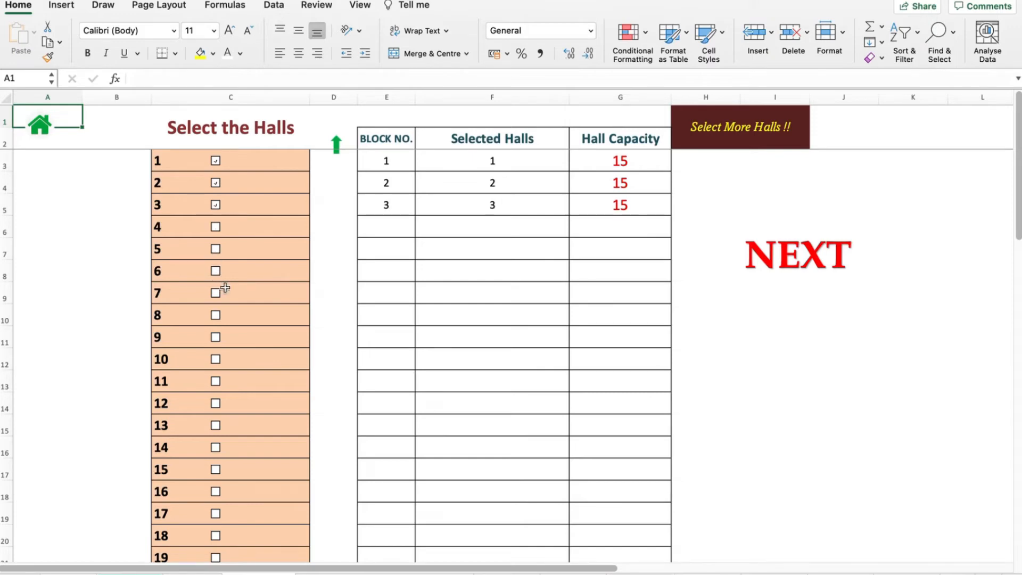
- Tick the MBA Seminar Hall in the hall selection list
scroll(235, 315, "down", 5)
scroll(236, 314, "up", 5)
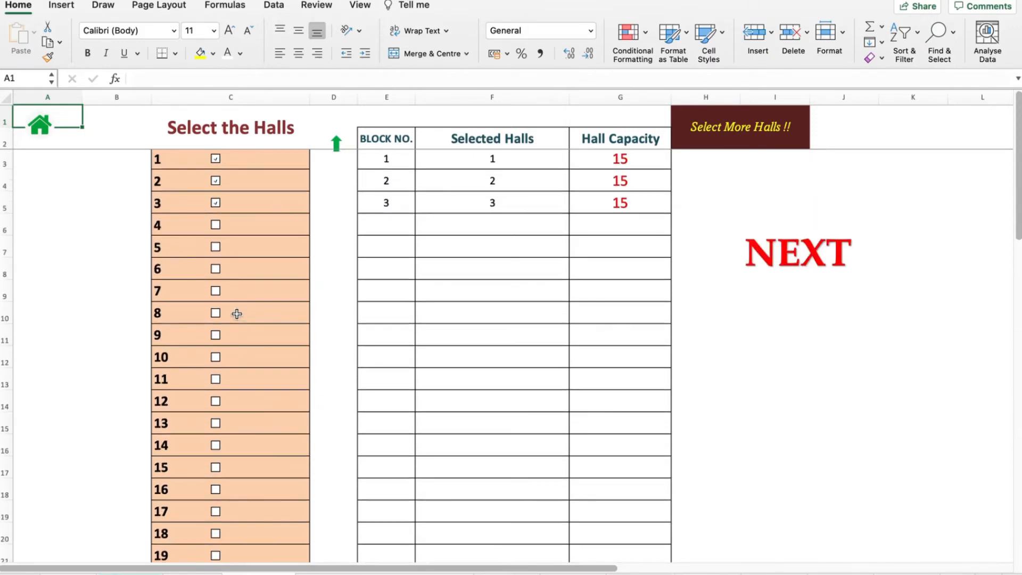
scroll(237, 314, "down", 8)
scroll(237, 314, "down", 8)
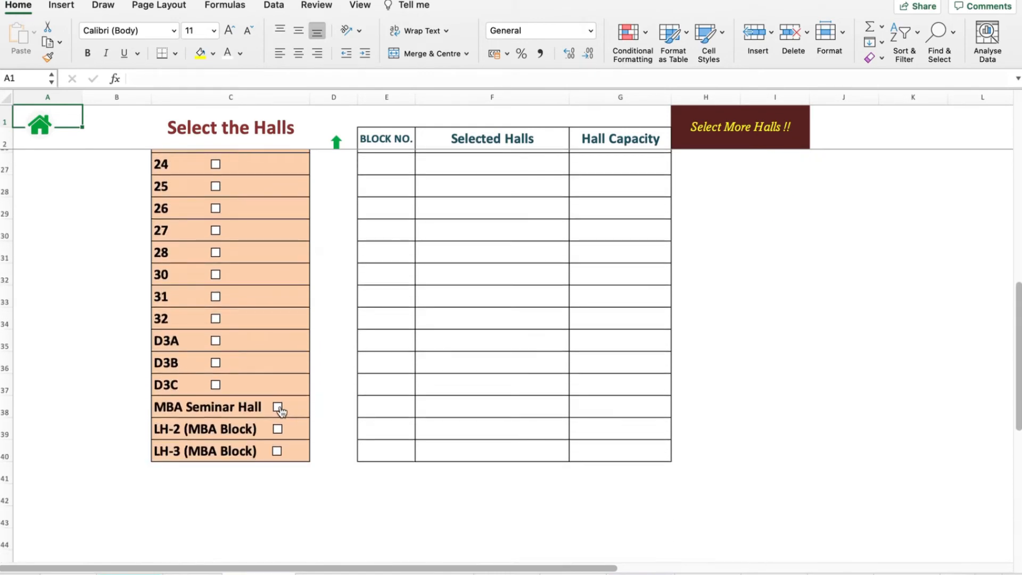
left_click(278, 408)
- Check the MBA Seminar Hall's capacity cell in the selected halls table and return home
scroll(778, 354, "up", 8)
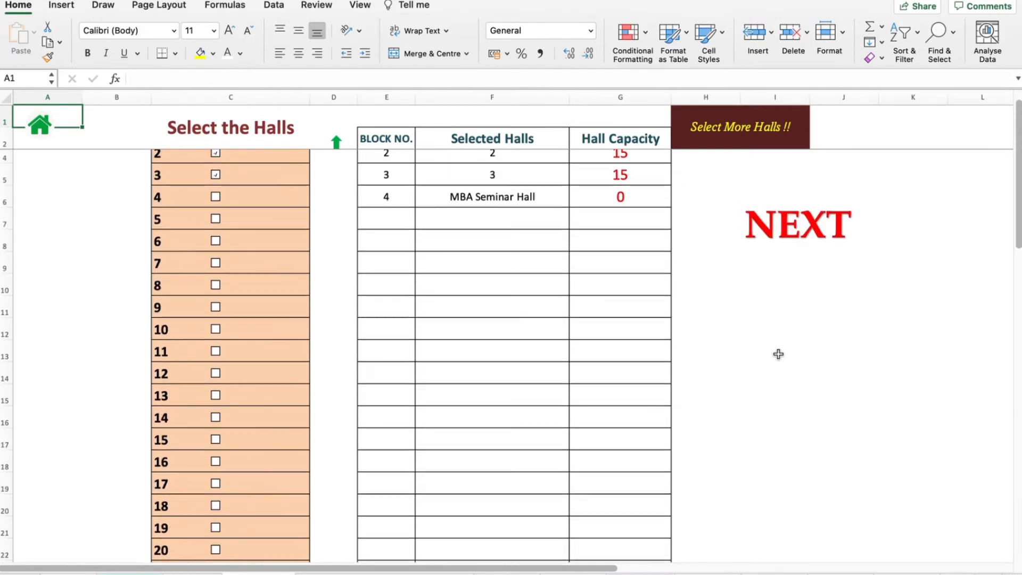
scroll(778, 354, "up", 1)
scroll(778, 354, "down", 10)
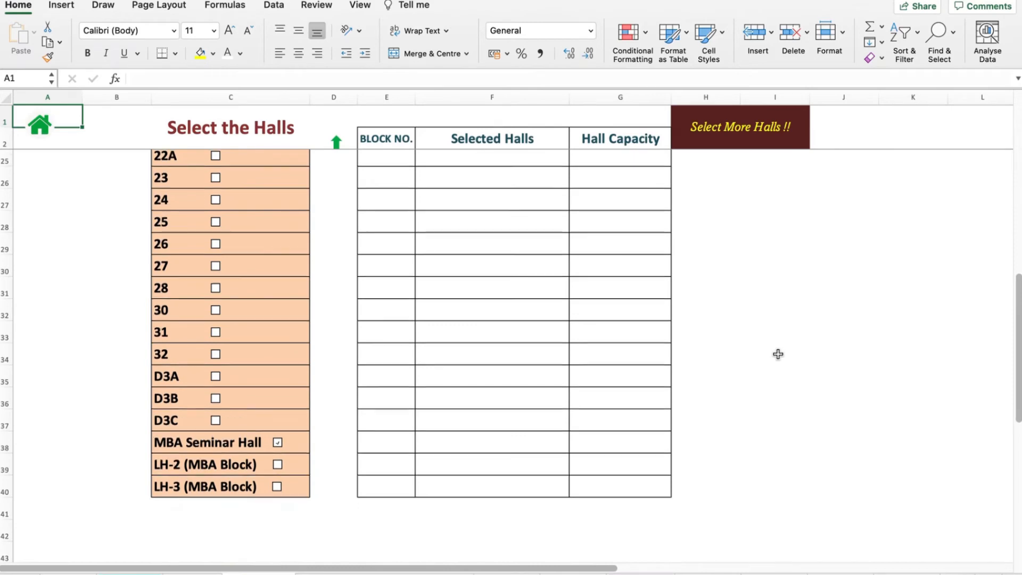
scroll(778, 354, "up", 9)
scroll(778, 353, "up", 2)
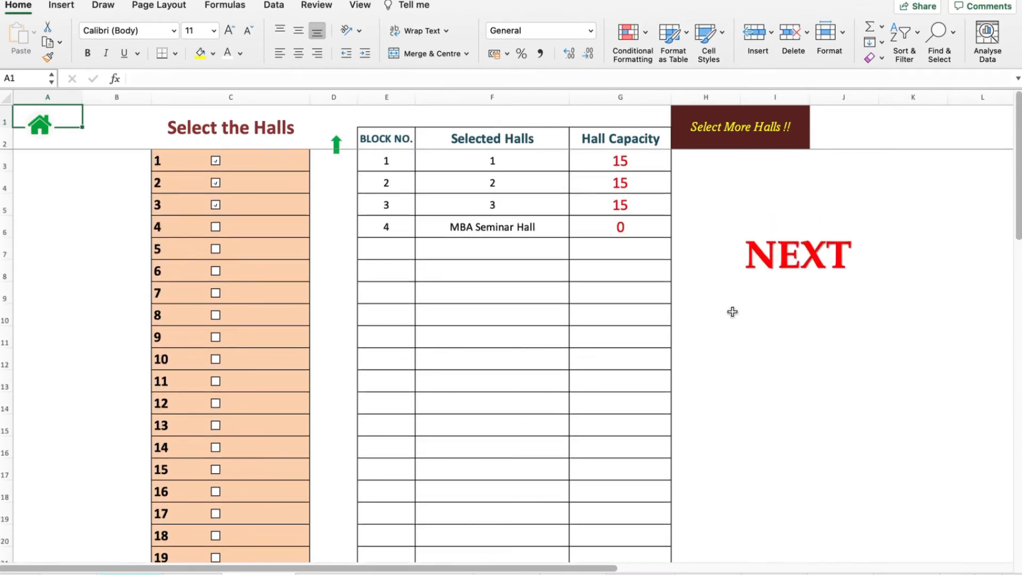
left_click(617, 226)
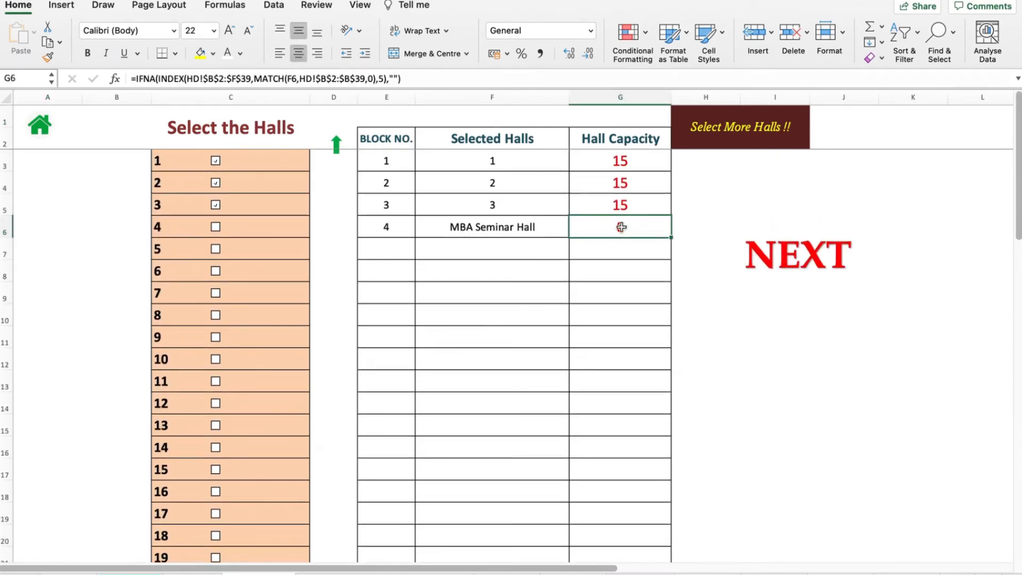
left_click(40, 132)
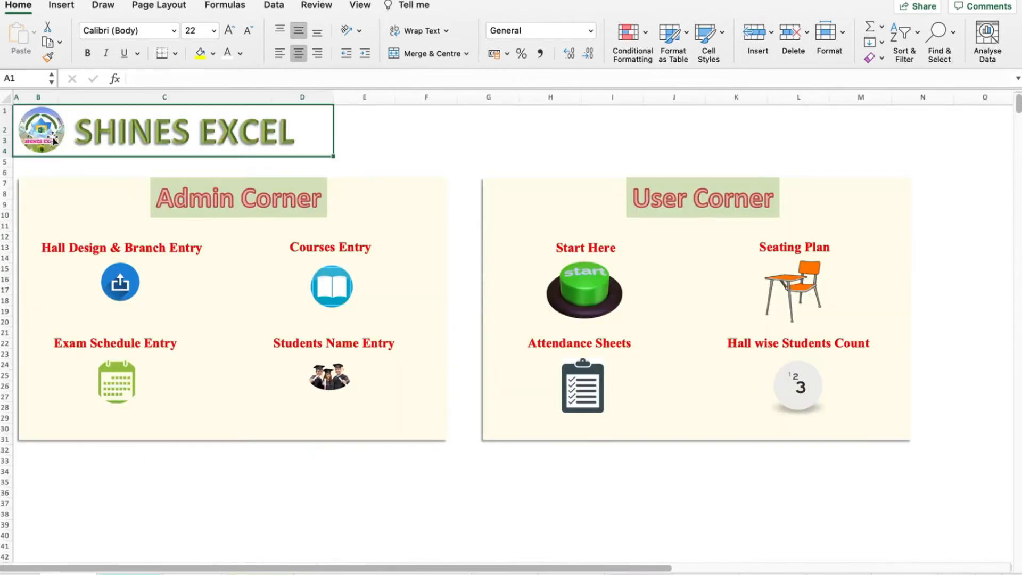
- Open the Hall Design & Branch Entry sheet, set the MBA Seminar Hall's total capacity to 25, and return home
left_click(122, 286)
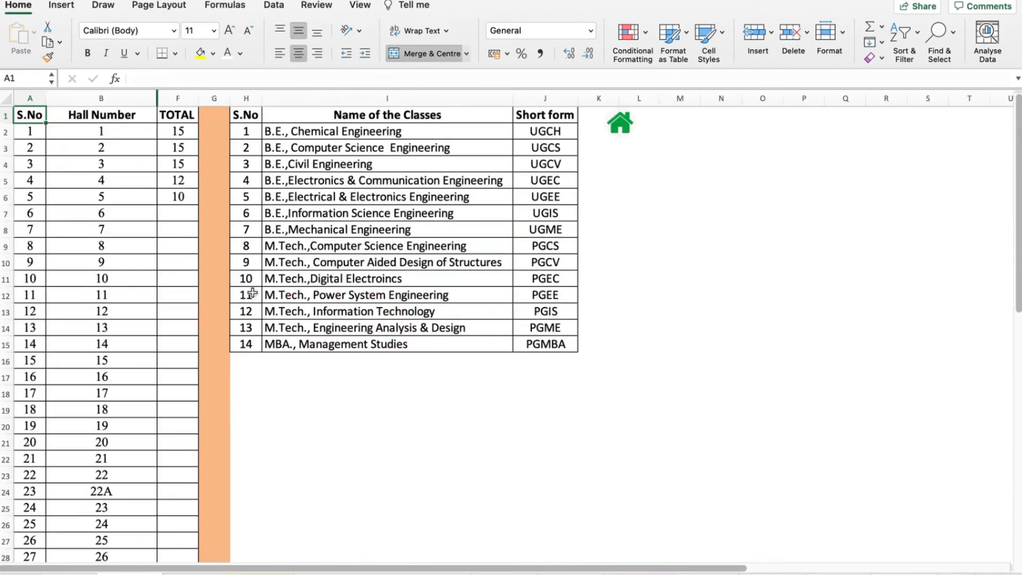
scroll(219, 356, "down", 5)
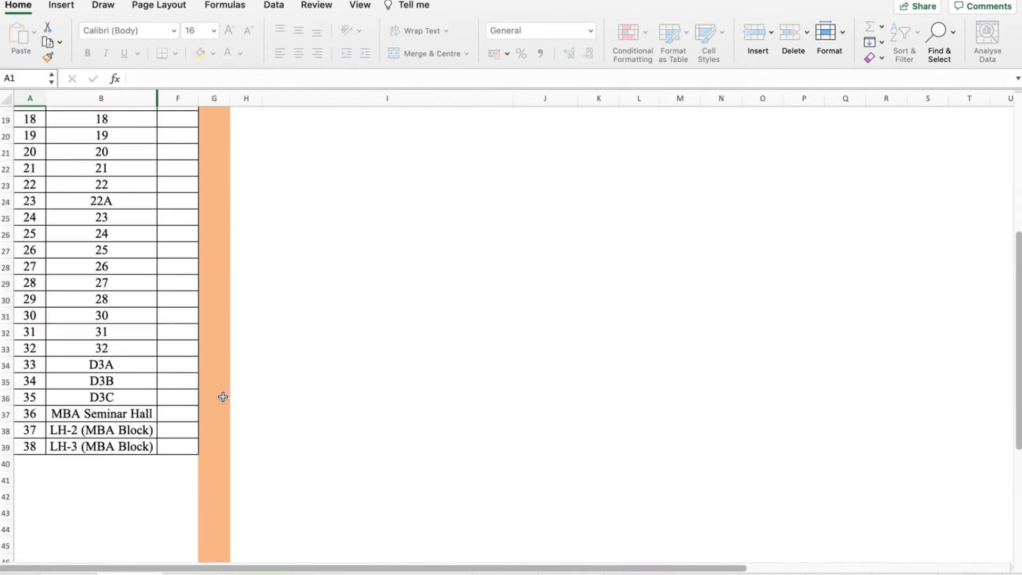
left_click(181, 414)
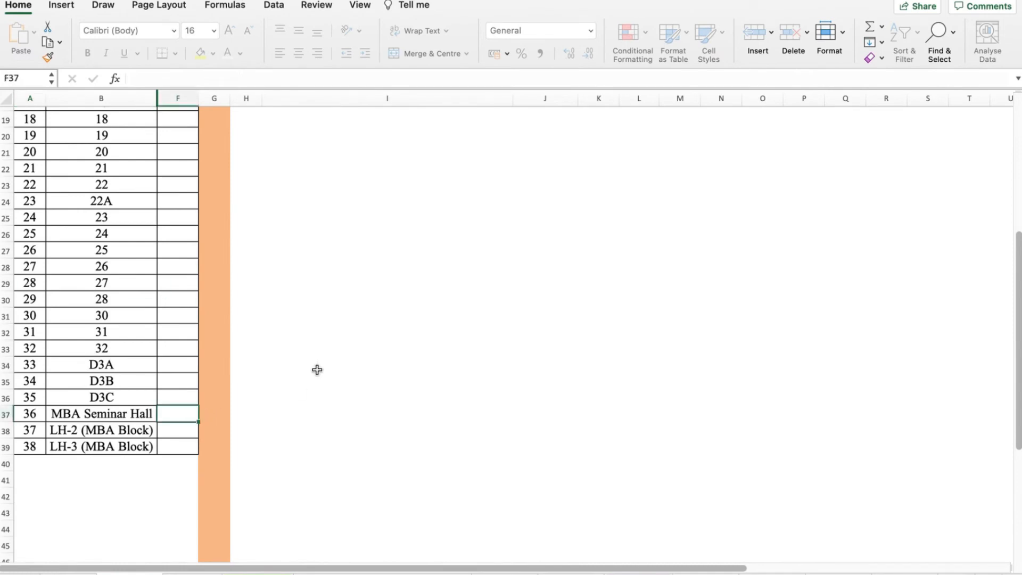
type("25")
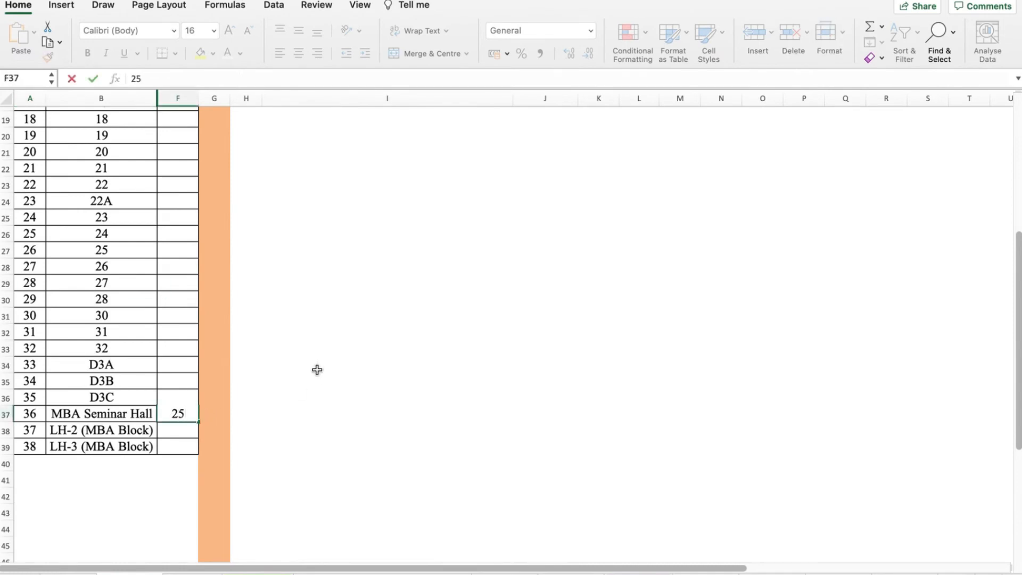
key("Return")
scroll(376, 353, "down", 1)
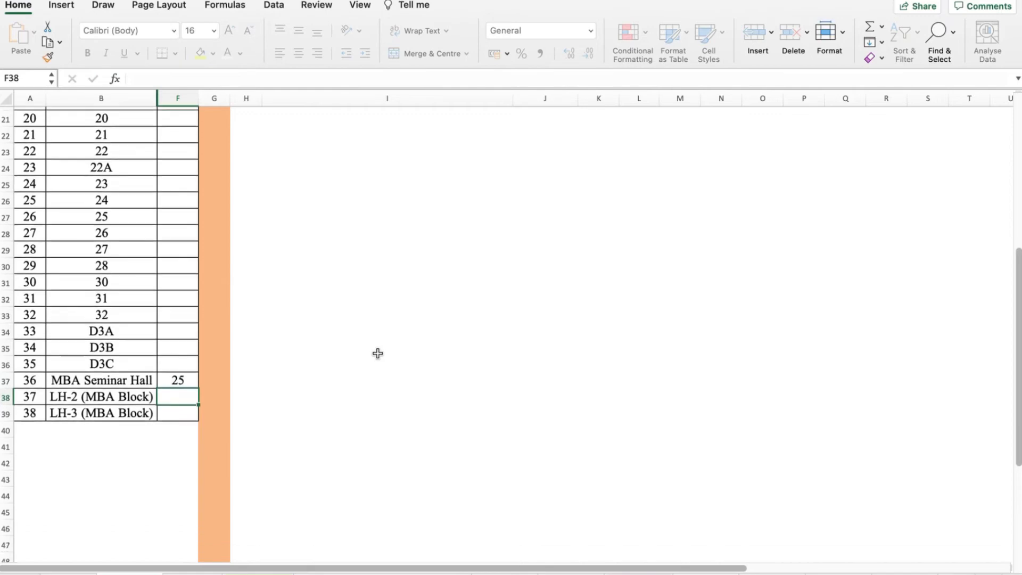
scroll(377, 356, "up", 5)
scroll(377, 356, "up", 3)
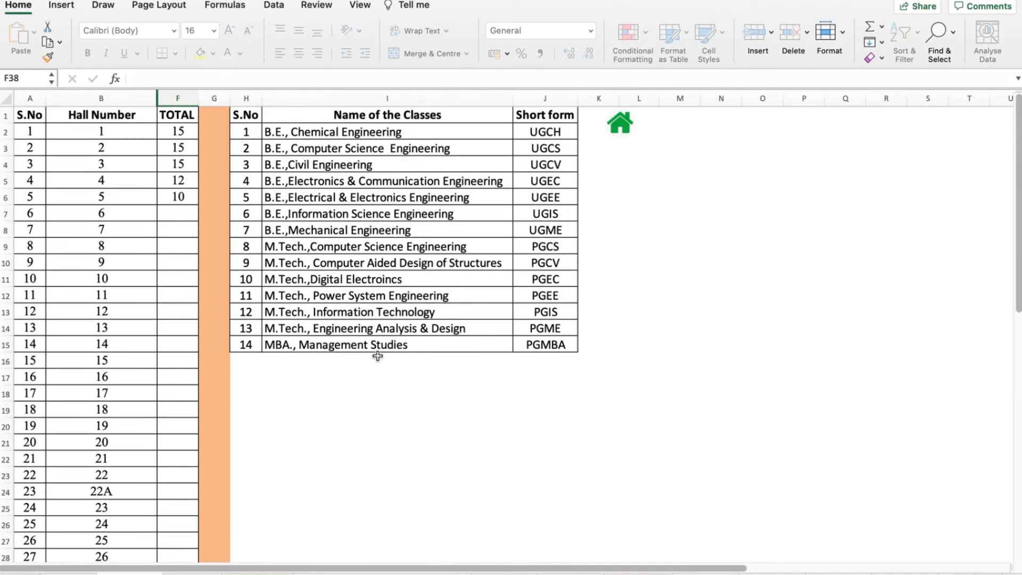
left_click(625, 130)
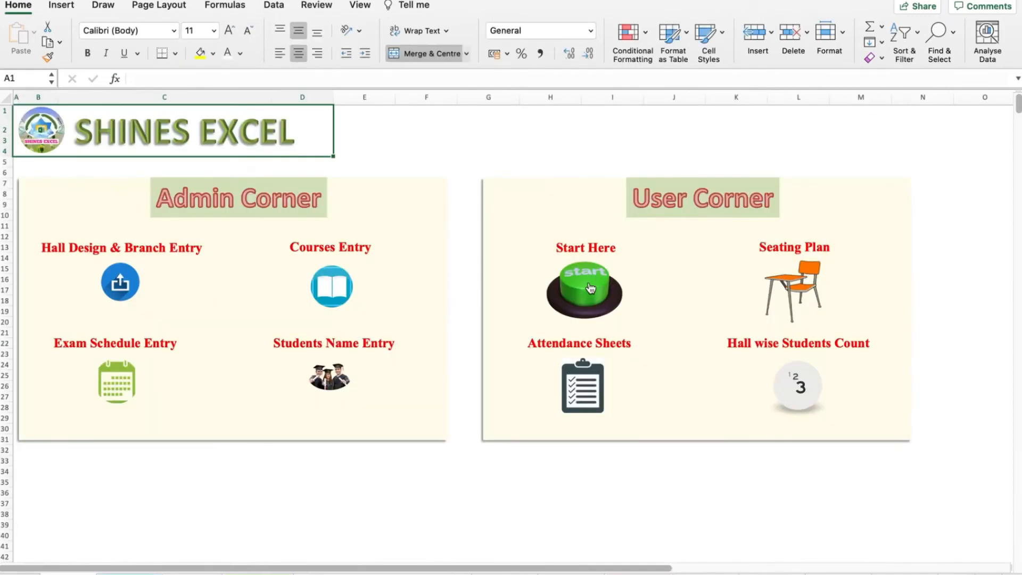
- Start the hall selection again and continue to the exam details sheet
left_click(595, 284)
left_click(616, 230)
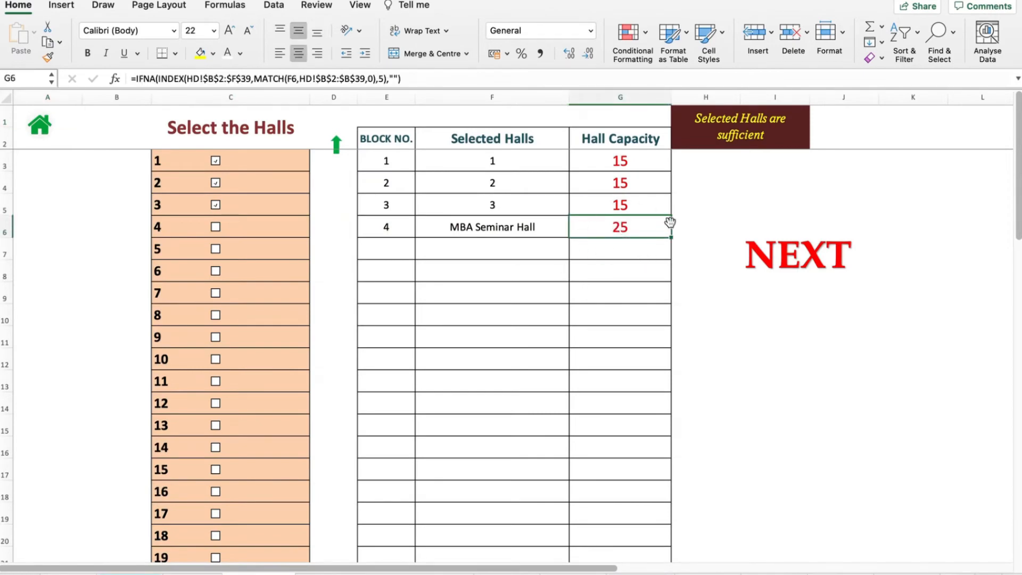
left_click(792, 260)
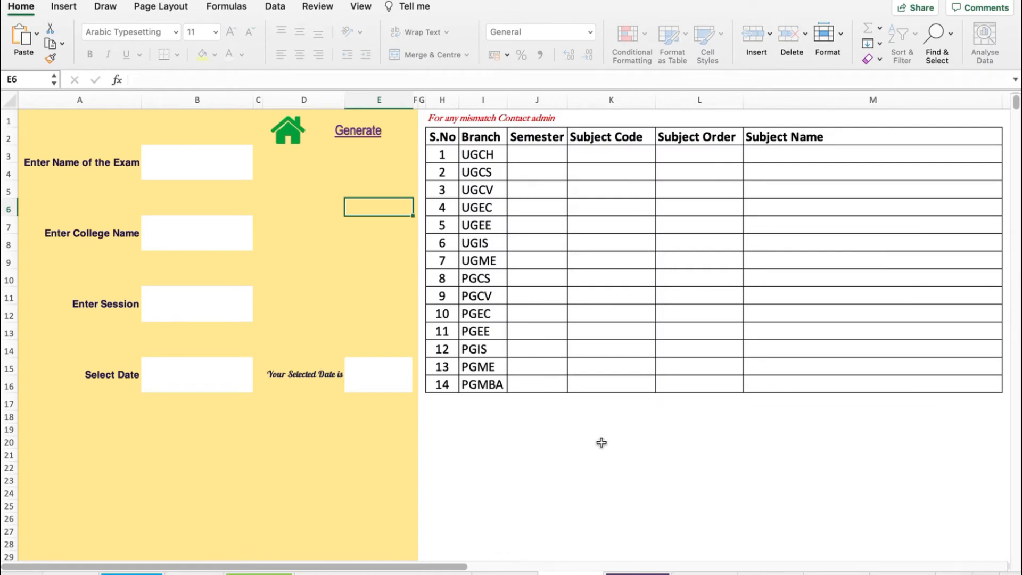
- Enter the exam name as Apr/May Exam 2022
left_click(180, 154)
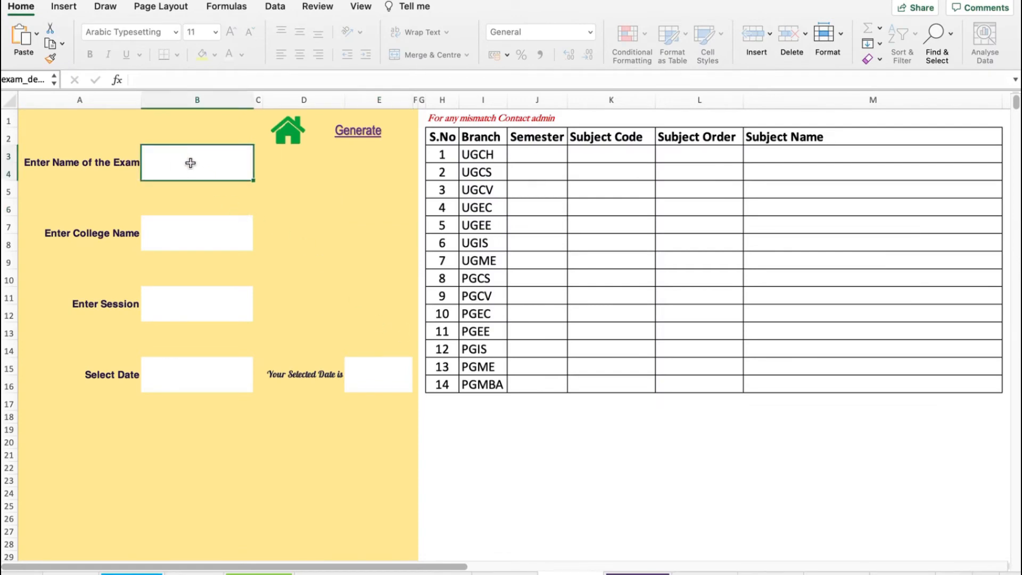
type("Apri")
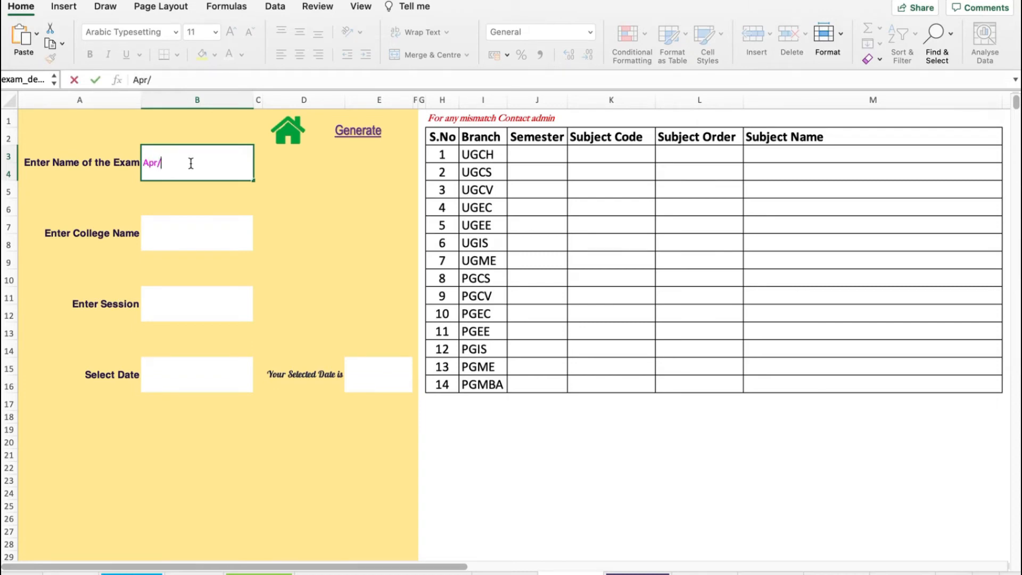
type("May Exam ")
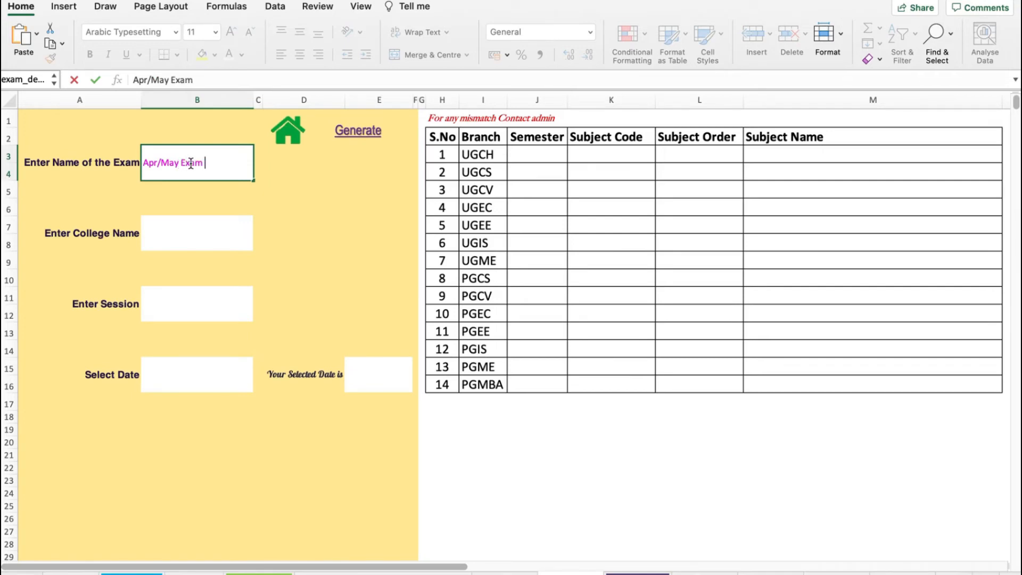
type("2022")
key("Return")
- Enter the college name as Shines College
left_click(189, 238)
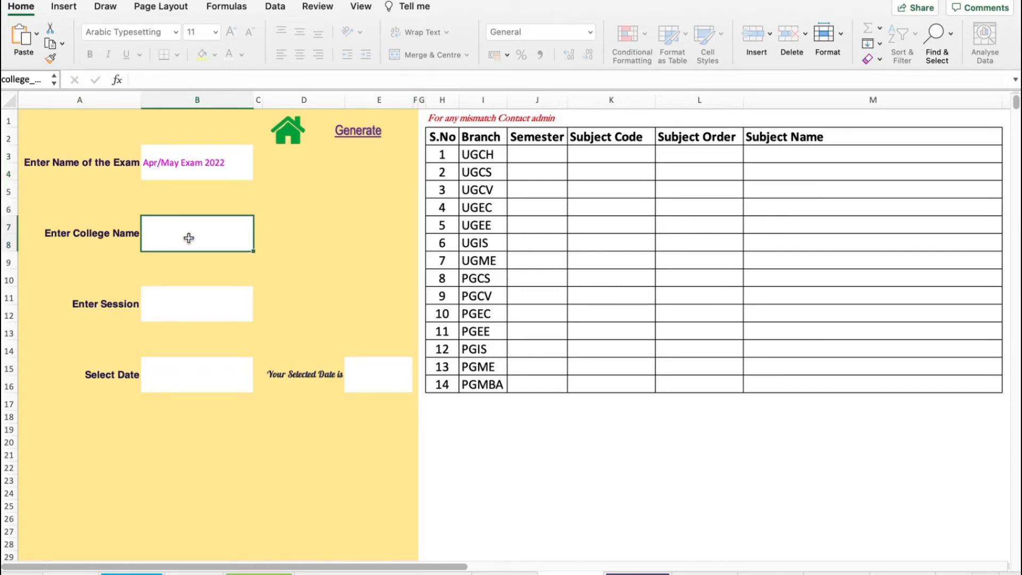
type("Shines")
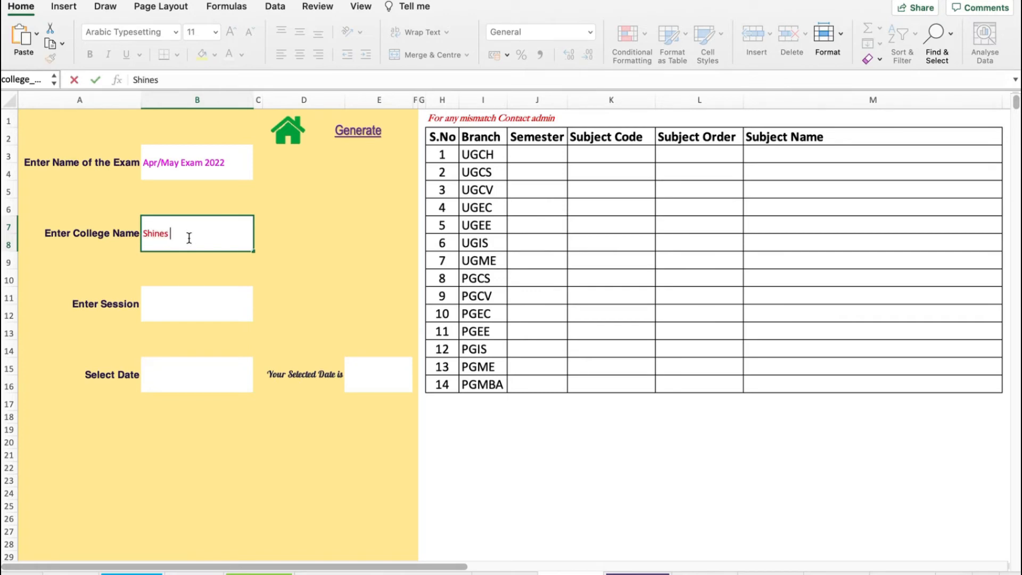
type(" College")
key("Return")
- Pick the 9:30 TO 12:30 PM session and the exam date 08-04-2022 from their dropdowns
left_click(207, 306)
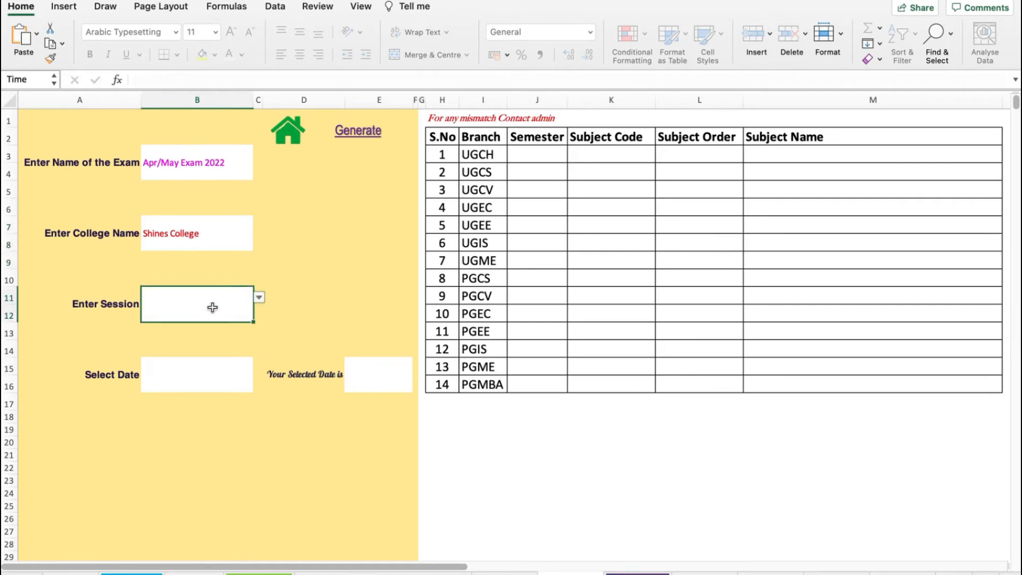
left_click(259, 298)
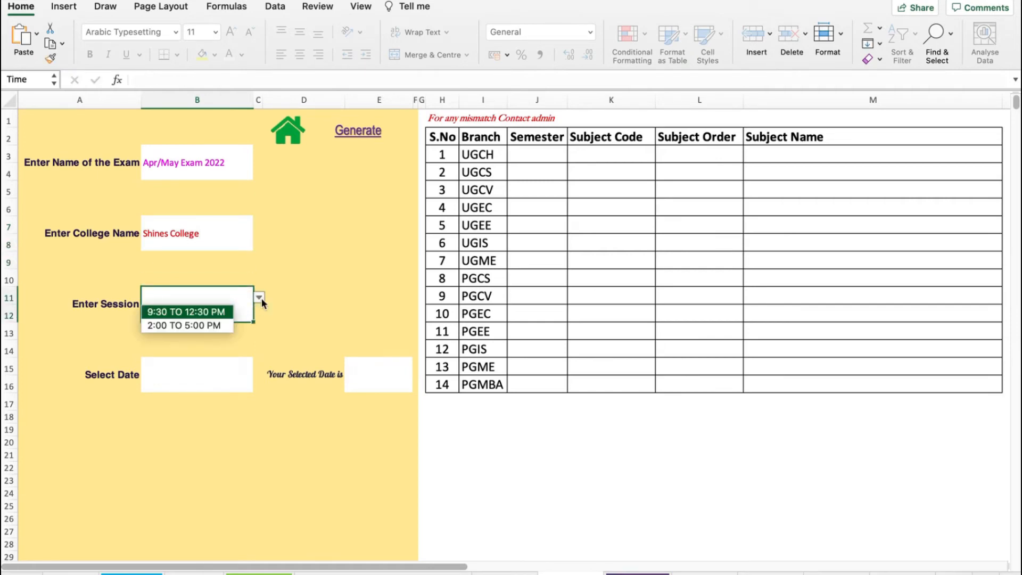
left_click(230, 312)
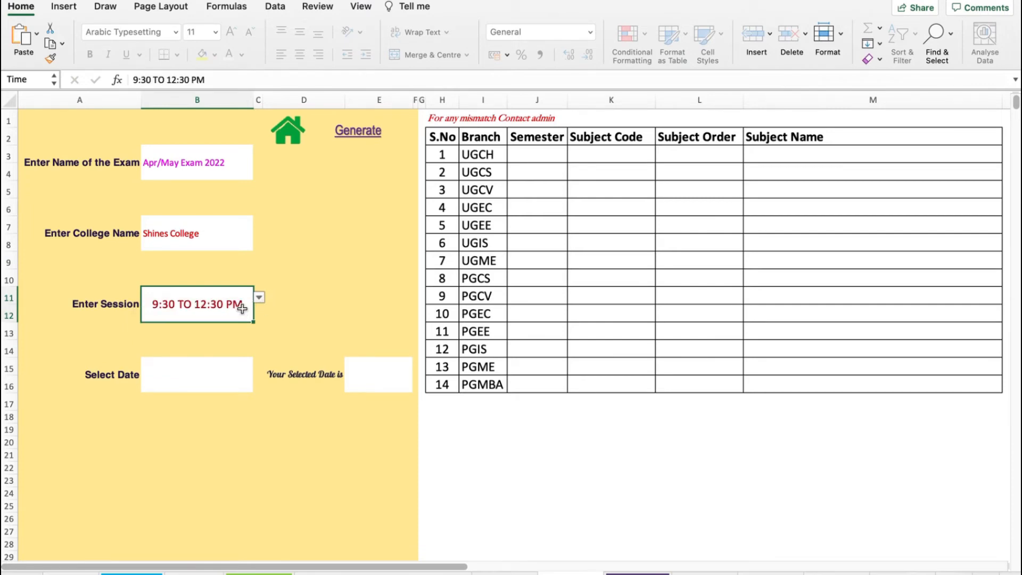
left_click(190, 377)
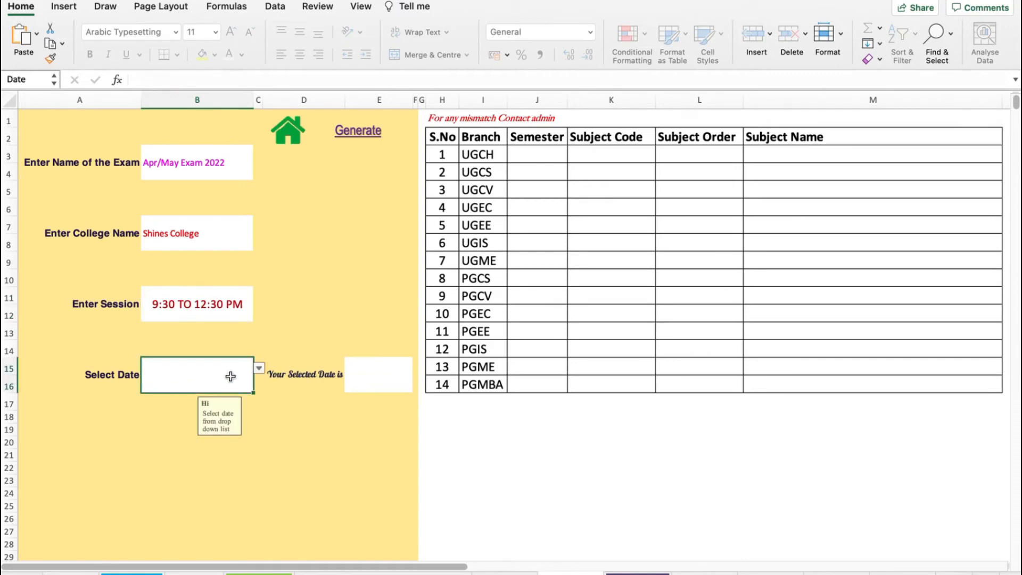
left_click(258, 369)
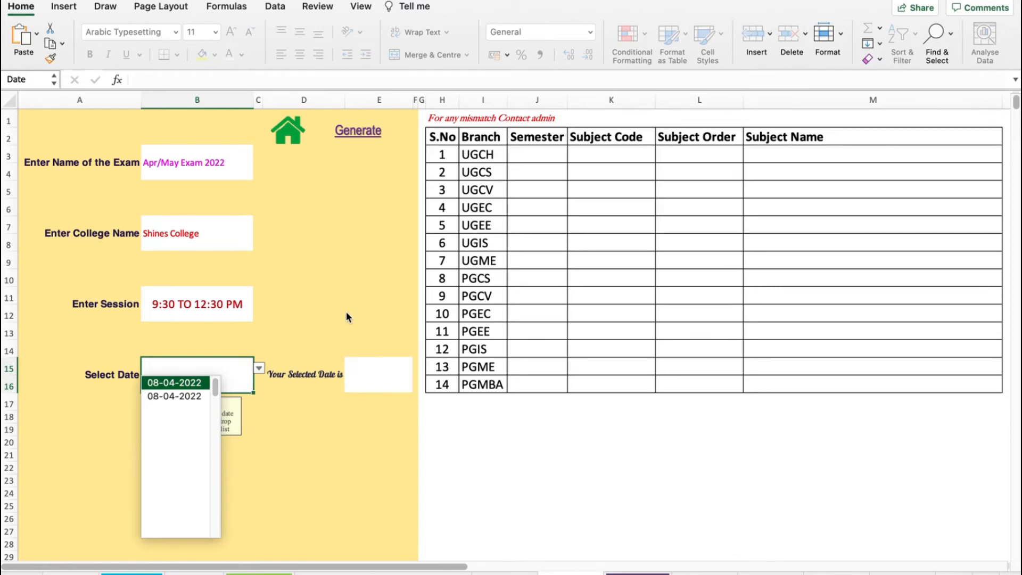
key("Return")
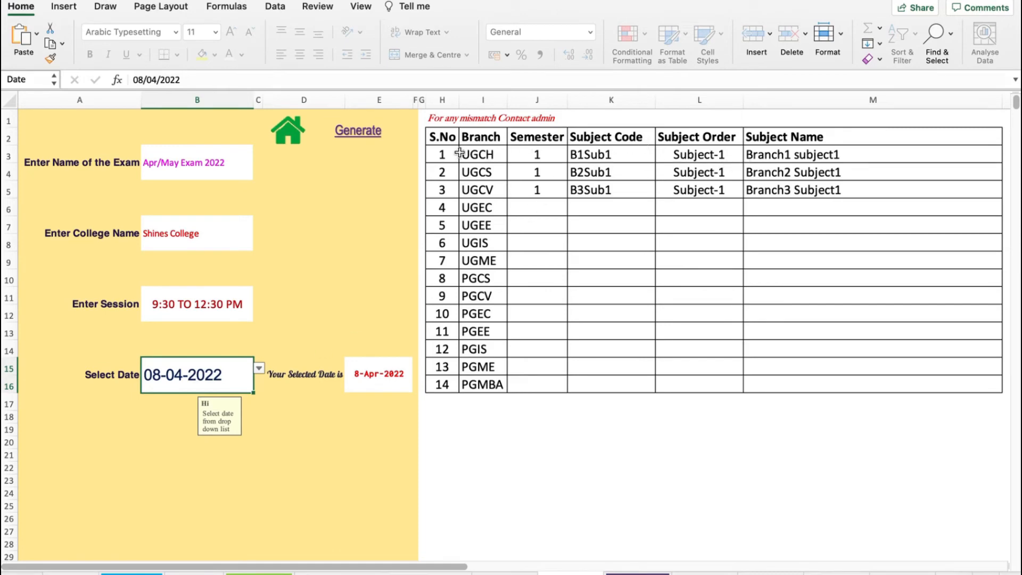
- Look over the subjects scheduled for that date, then generate the seating plan
left_click_drag(461, 154, 809, 381)
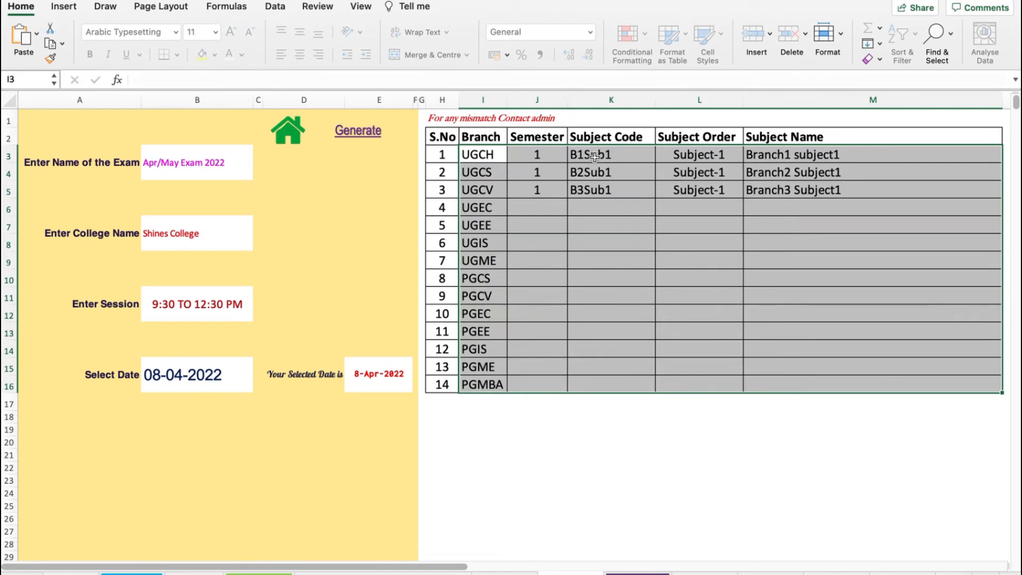
left_click_drag(594, 156, 780, 195)
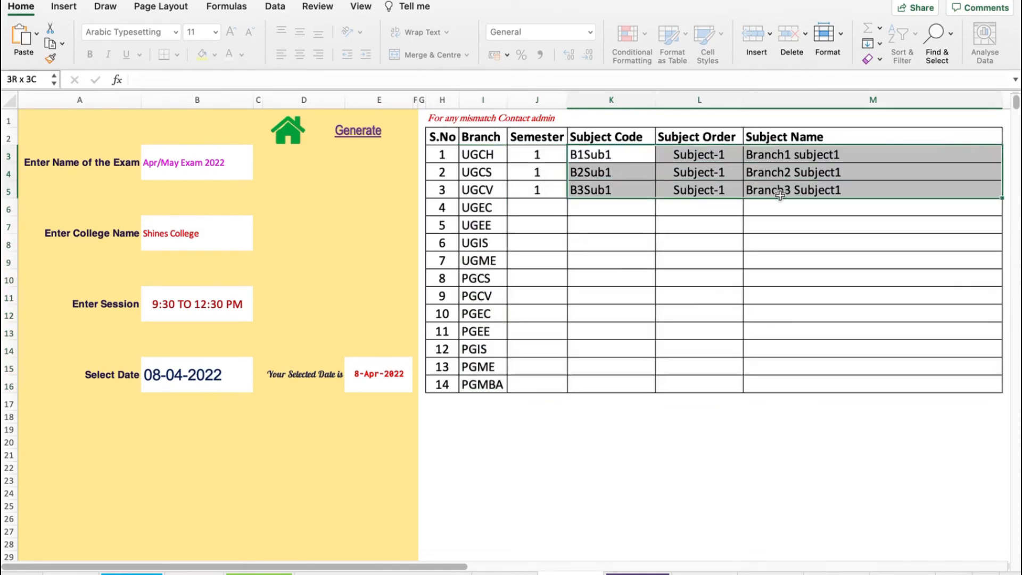
left_click_drag(542, 152, 880, 191)
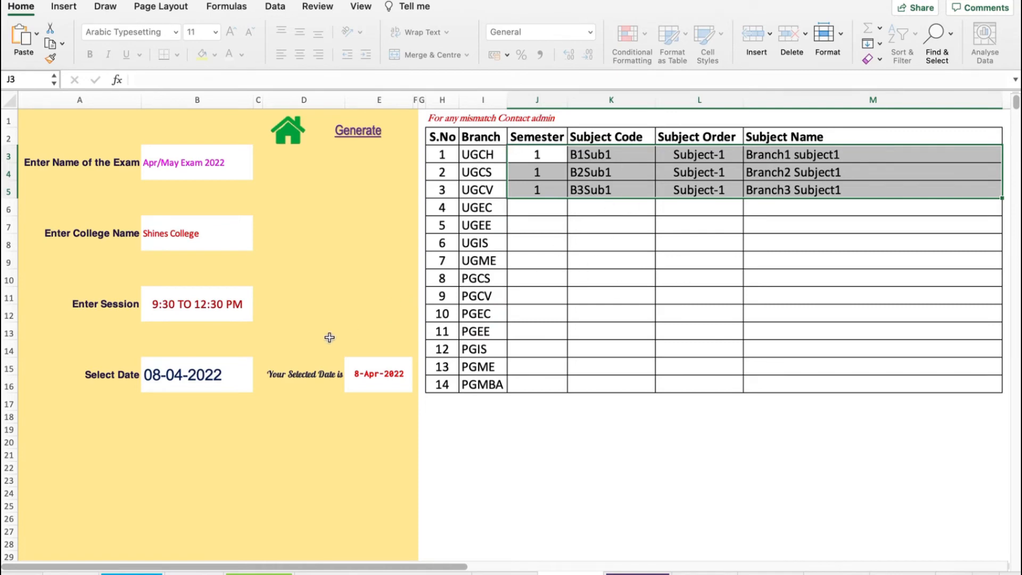
left_click(364, 139)
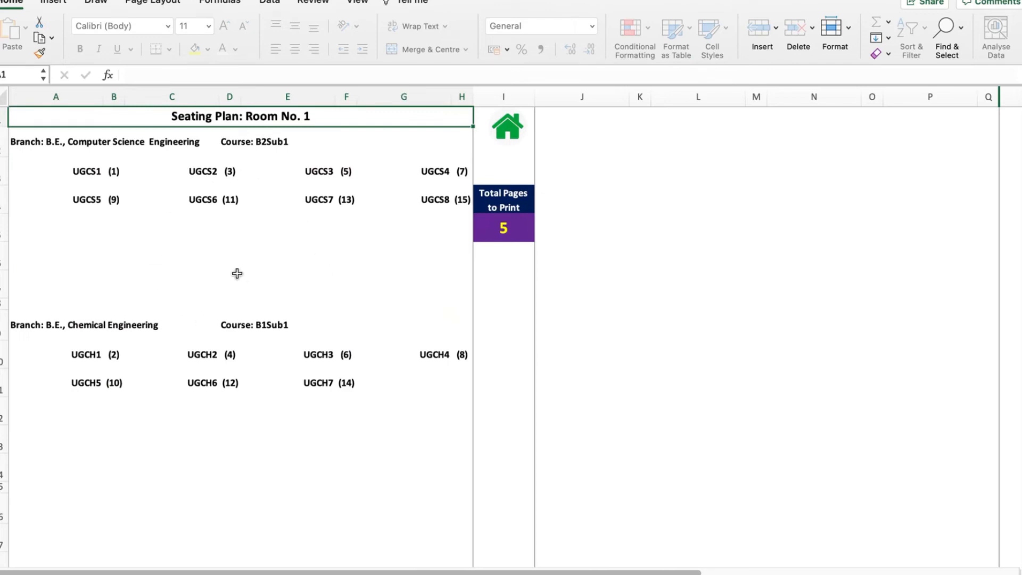
- Print pages 1 to 5 of the seating plan as a PDF opened in Preview
left_click(507, 232)
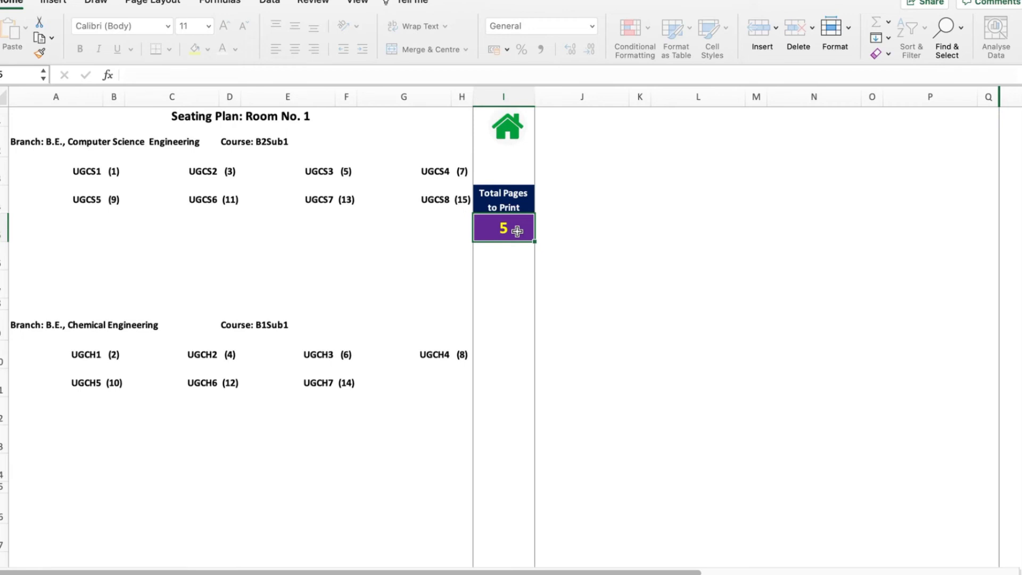
key("super+p")
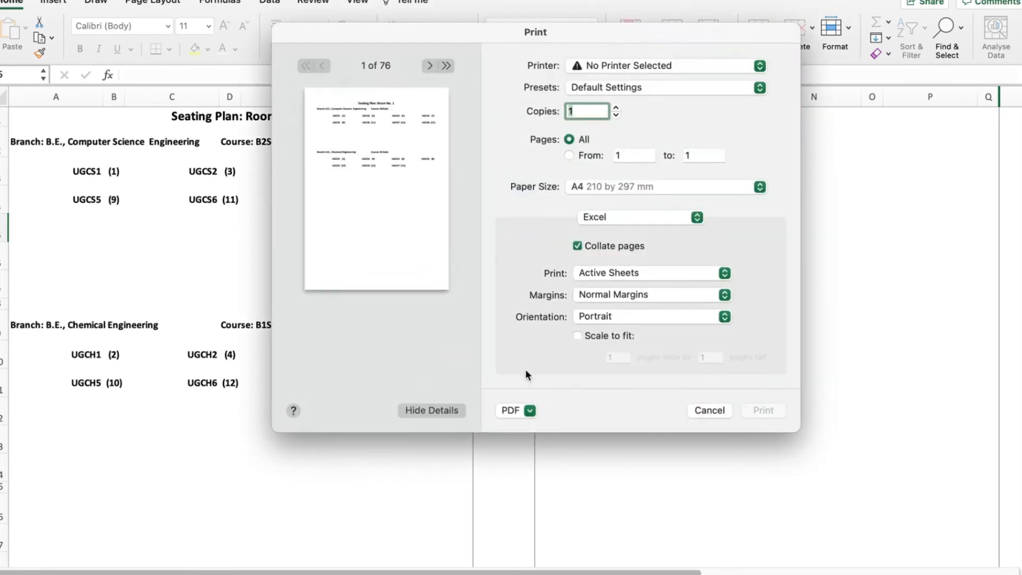
left_click(530, 410)
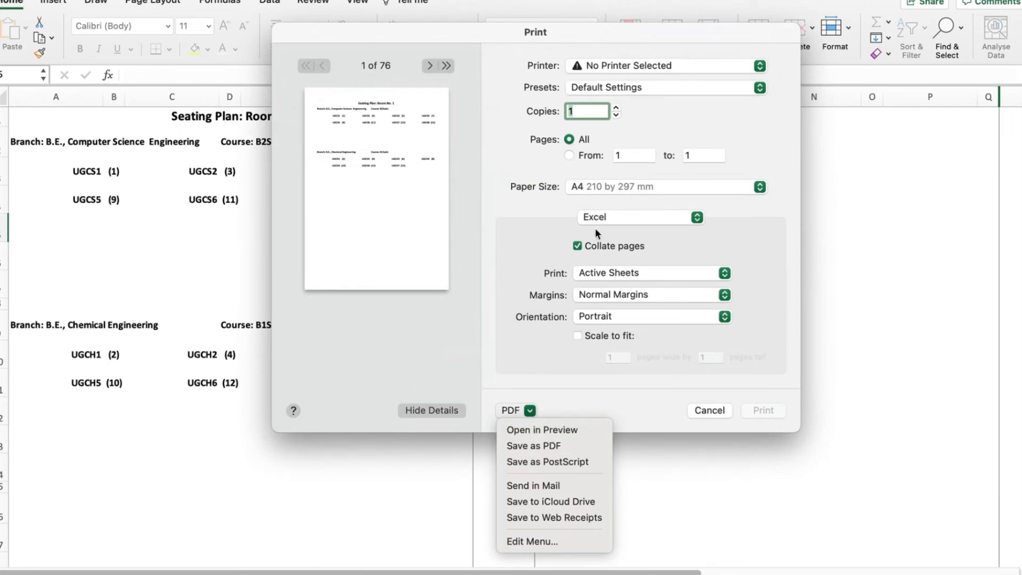
left_click(547, 142)
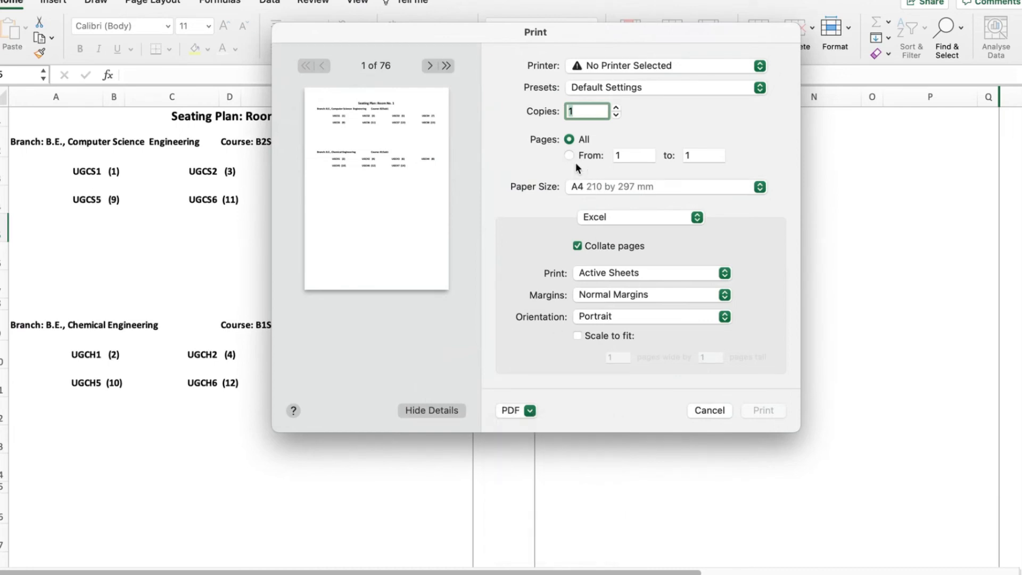
left_click(570, 155)
left_click(705, 155)
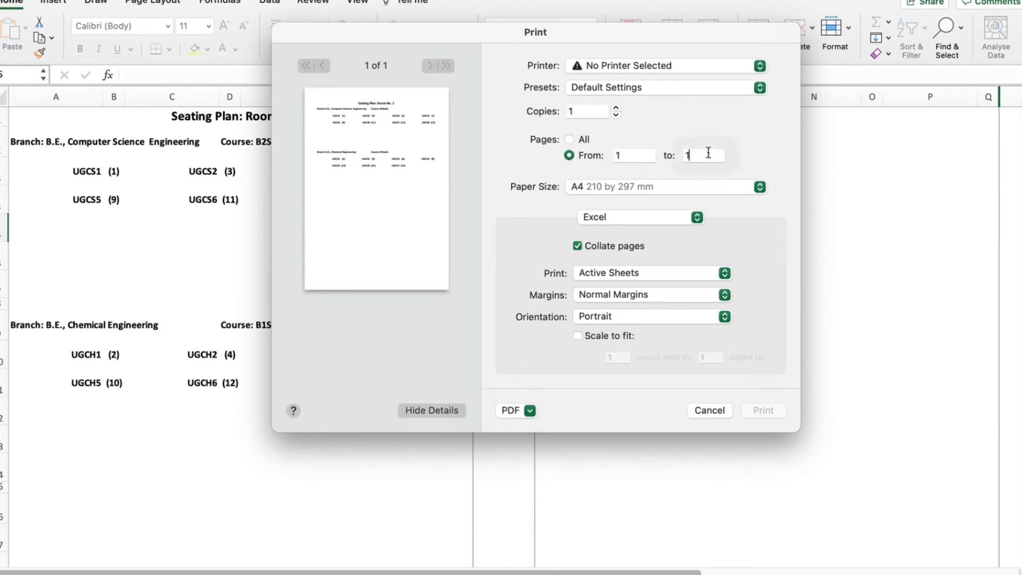
left_click_drag(568, 43, 847, 217)
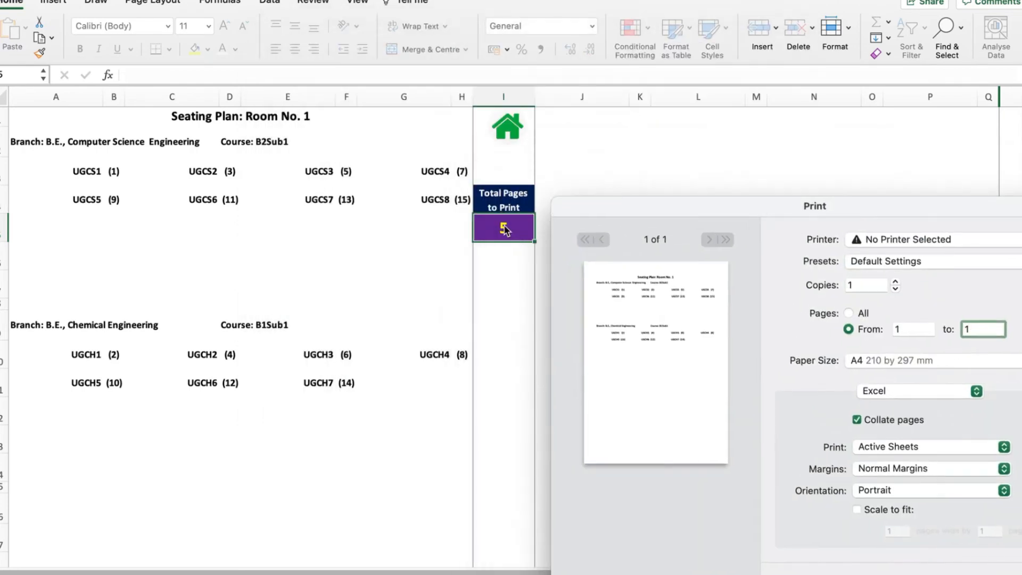
left_click_drag(673, 209, 297, 81)
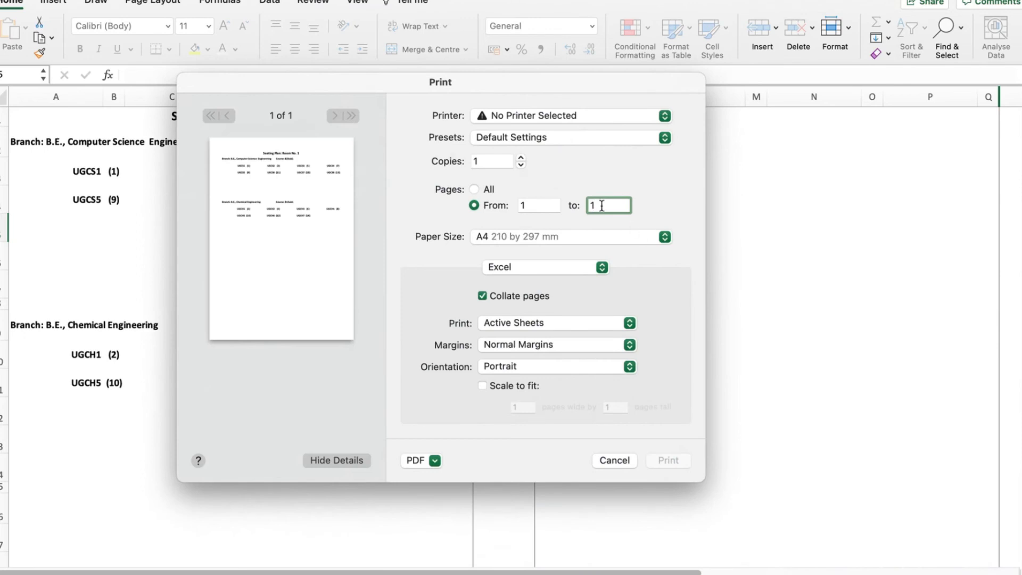
key("BackSpace")
type("5")
left_click(434, 459)
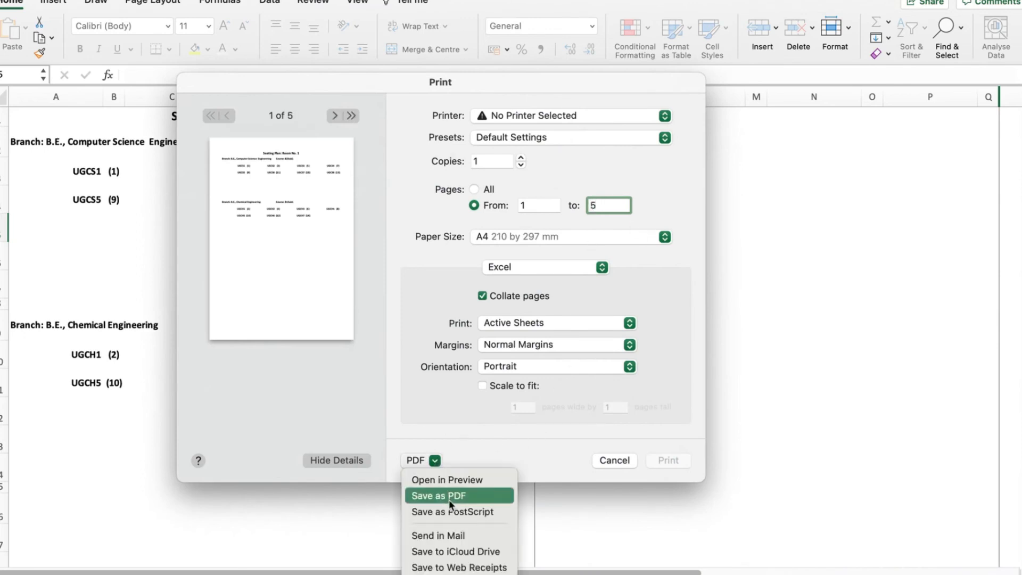
left_click(456, 484)
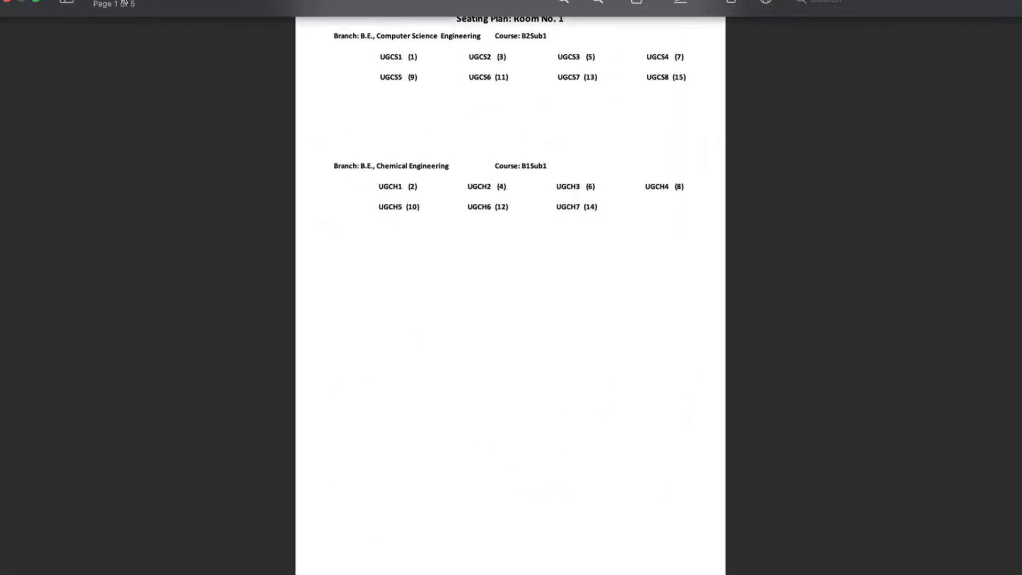
- Page through the seating-plan PDF in single-page view, then close it
left_click(80, 4)
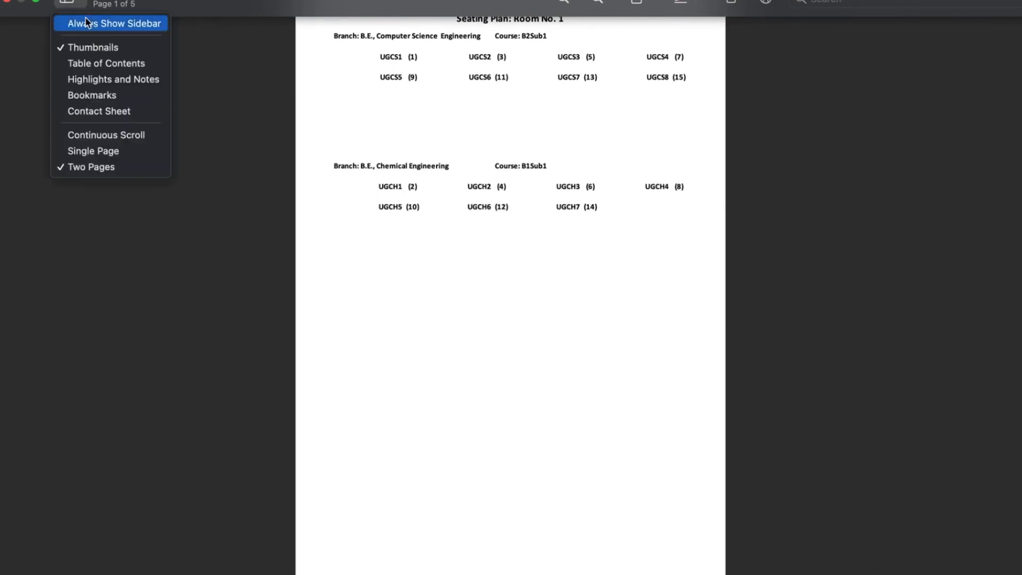
left_click(103, 154)
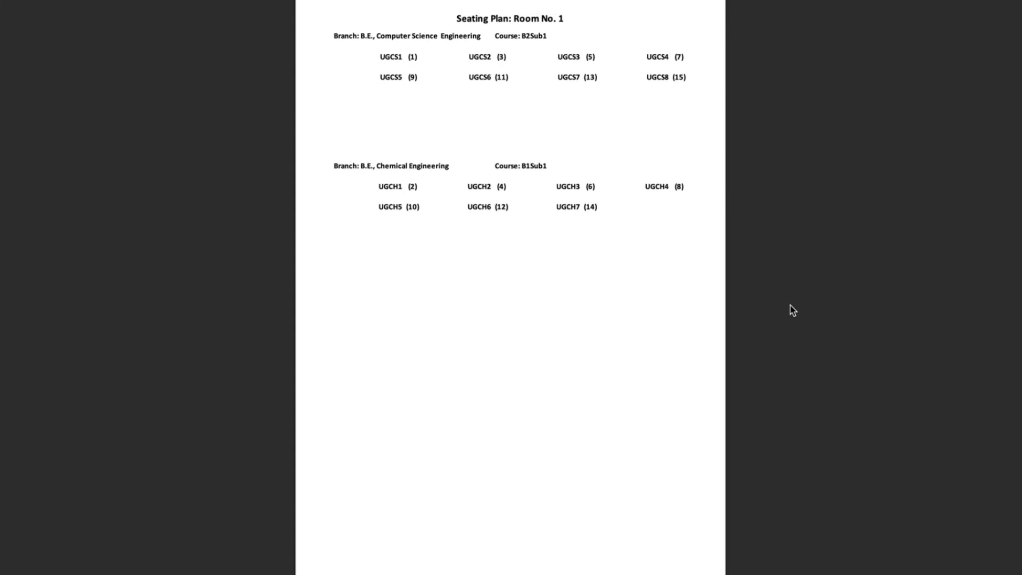
key("Right")
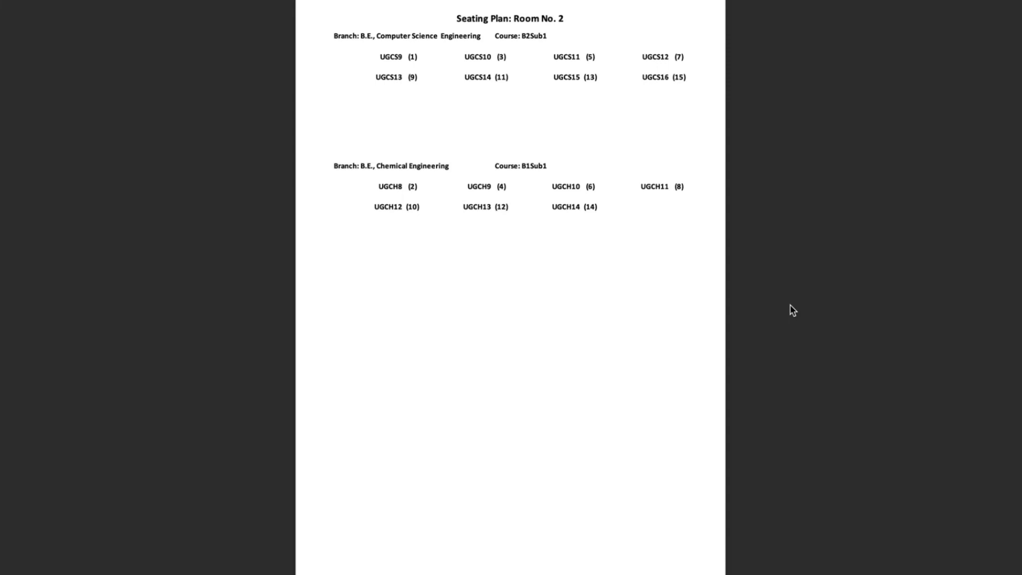
key("Right")
key("Right")
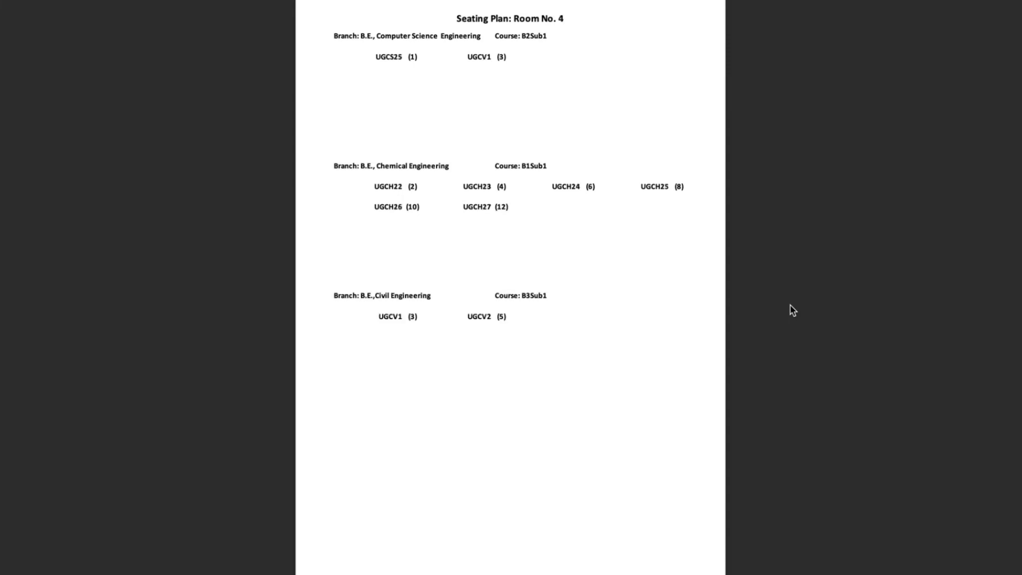
key("Right")
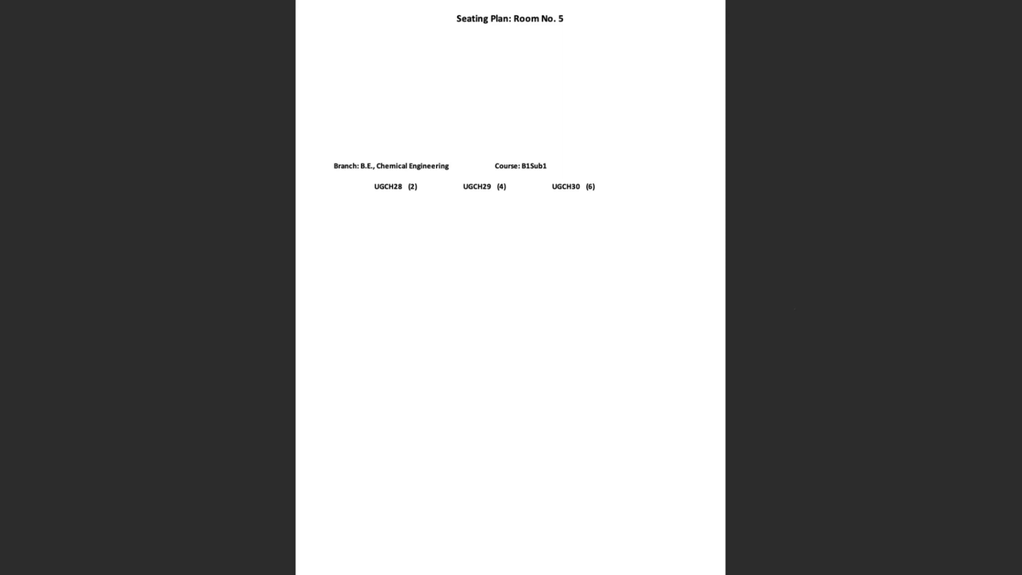
key("Escape")
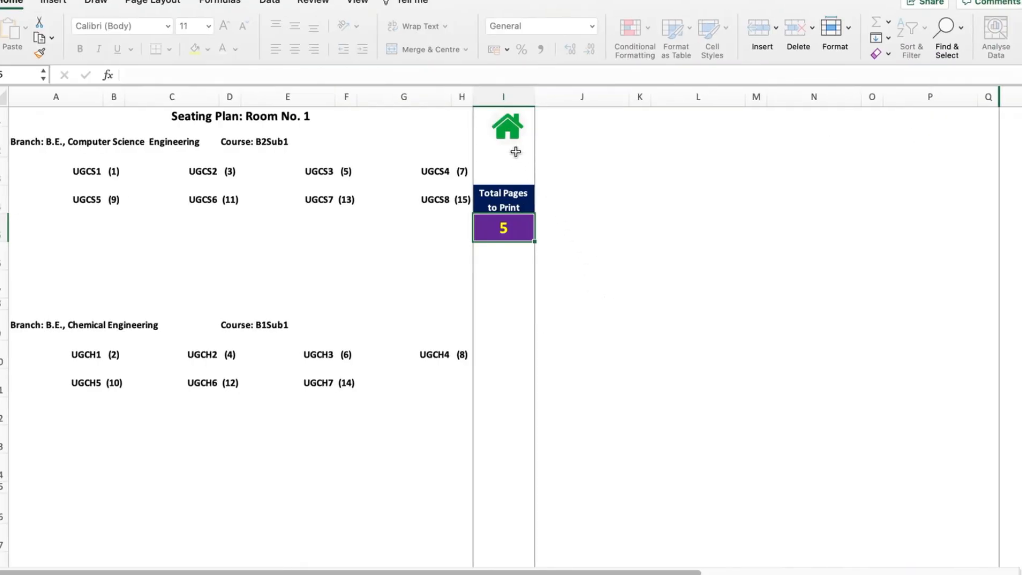
- Return home, open the Attendance Sheets and check the total sheets to print cell
left_click(508, 133)
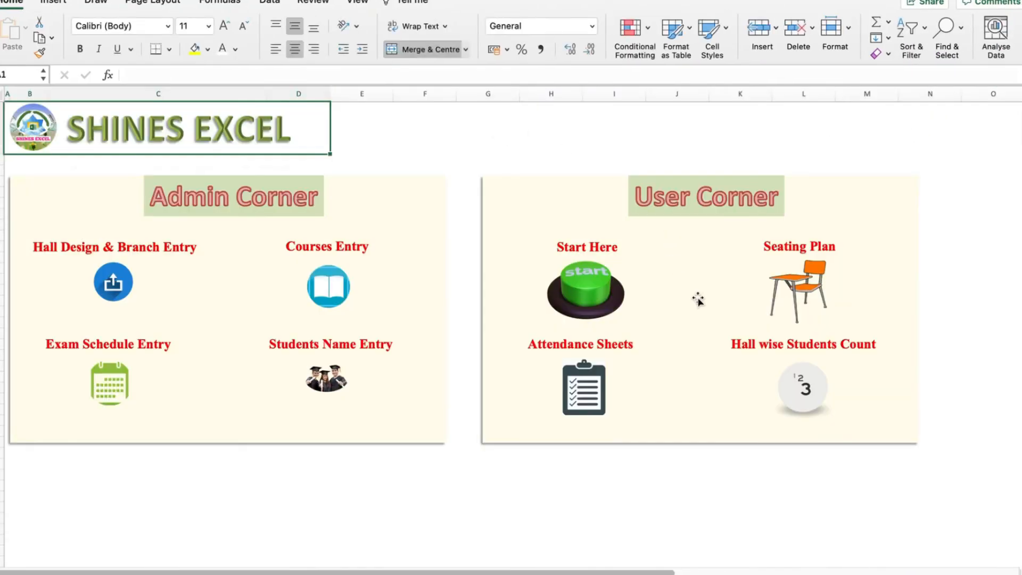
left_click(585, 392)
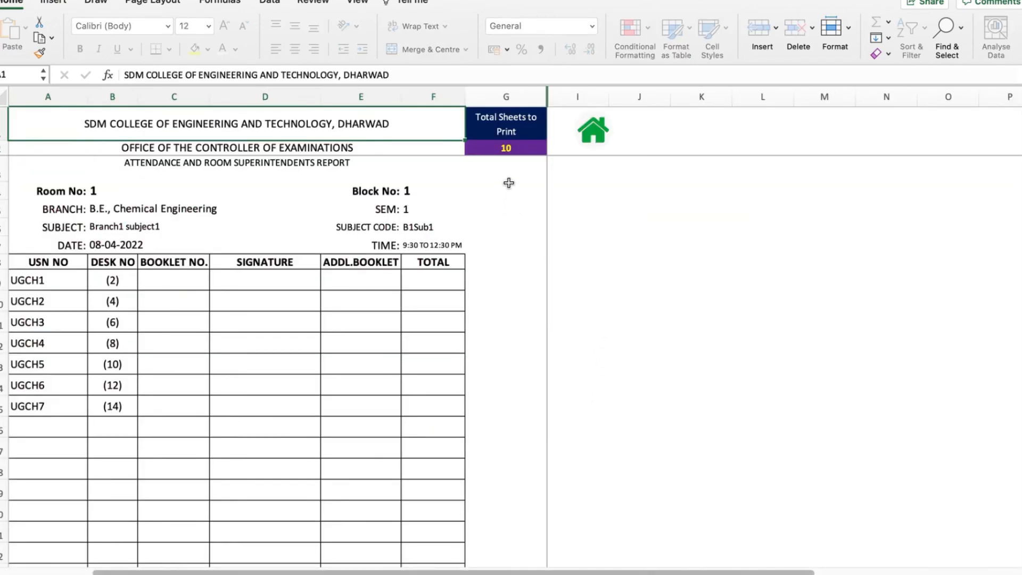
left_click(512, 150)
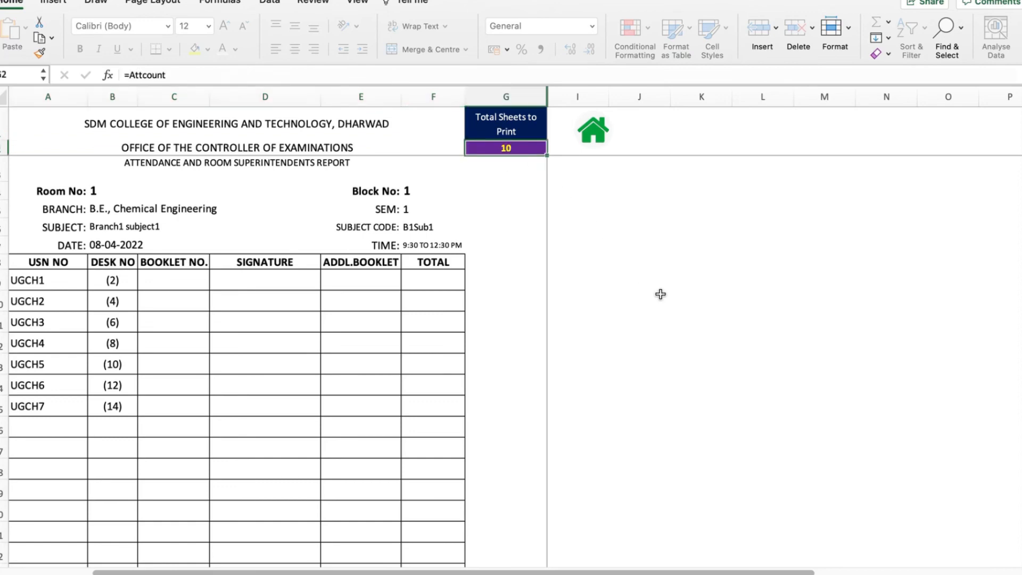
- Print pages 1 to 10 of the attendance sheets as a PDF opened in Preview
key("super+p")
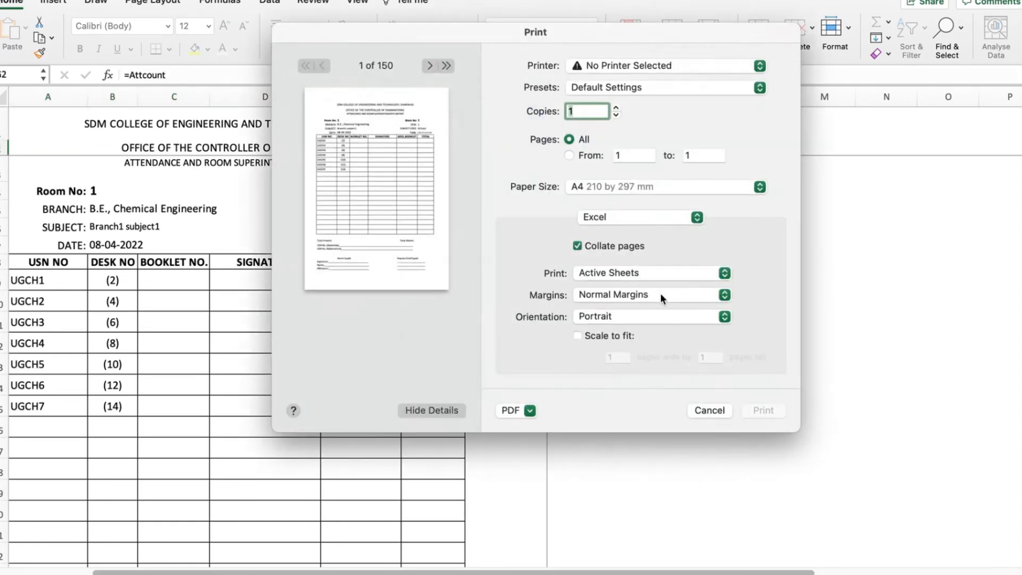
left_click(625, 155)
left_click_drag(545, 42, 501, 118)
left_click(656, 232)
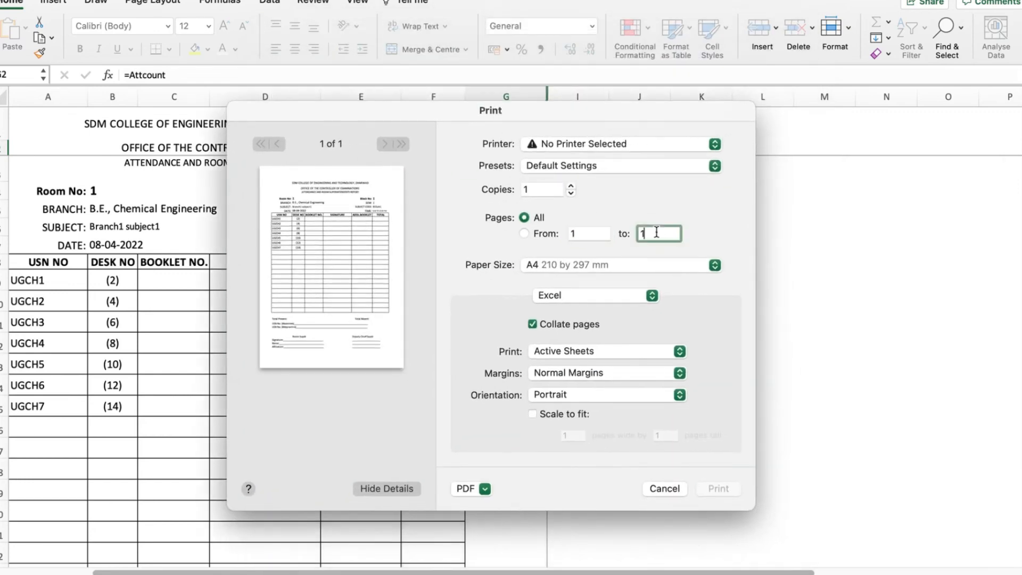
type("0")
left_click(485, 489)
left_click(515, 381)
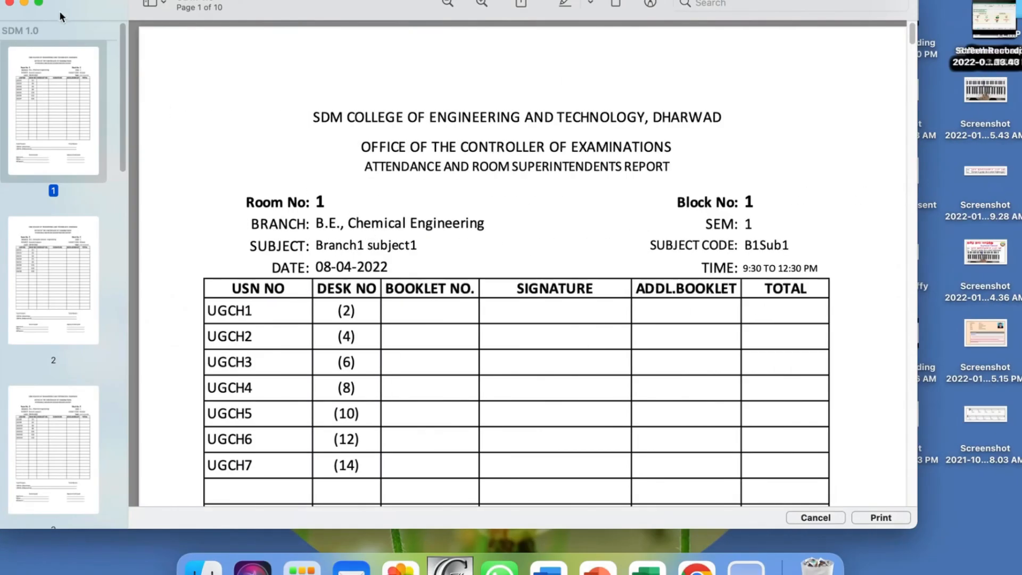
- Show the attendance-sheet PDF full screen and switch it to single-page view
left_click(38, 3)
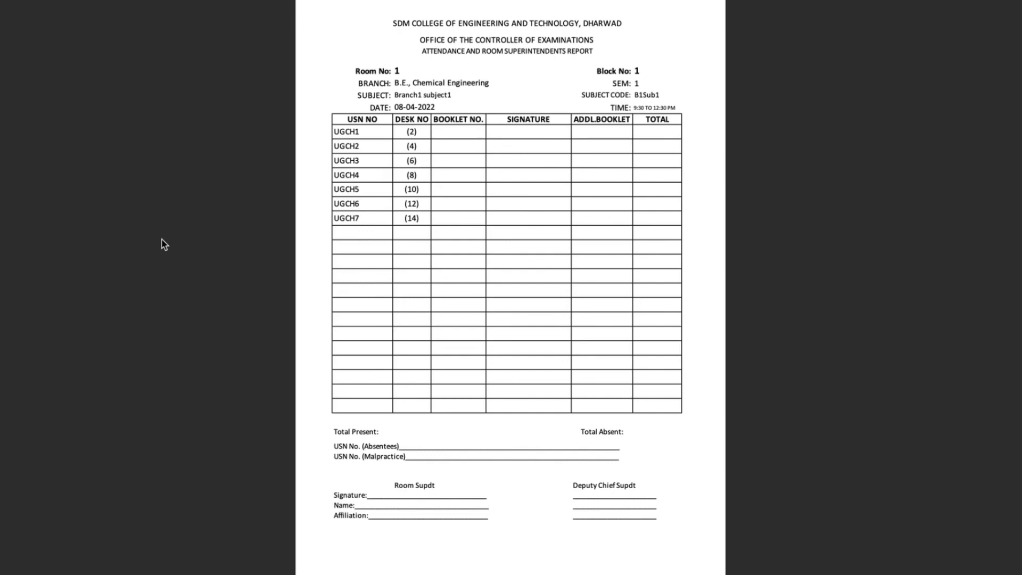
key("Right")
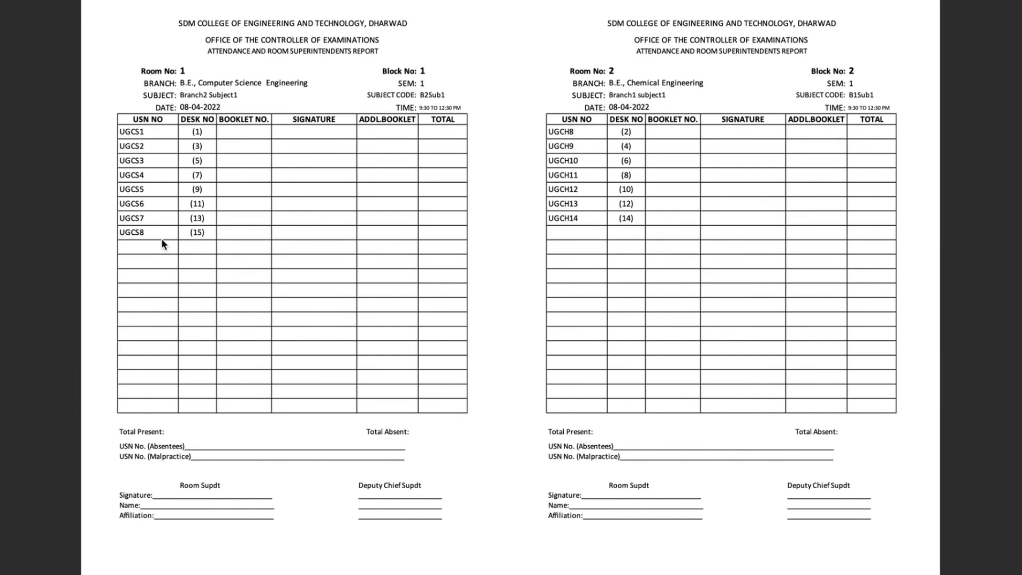
mouse_move(152, 11)
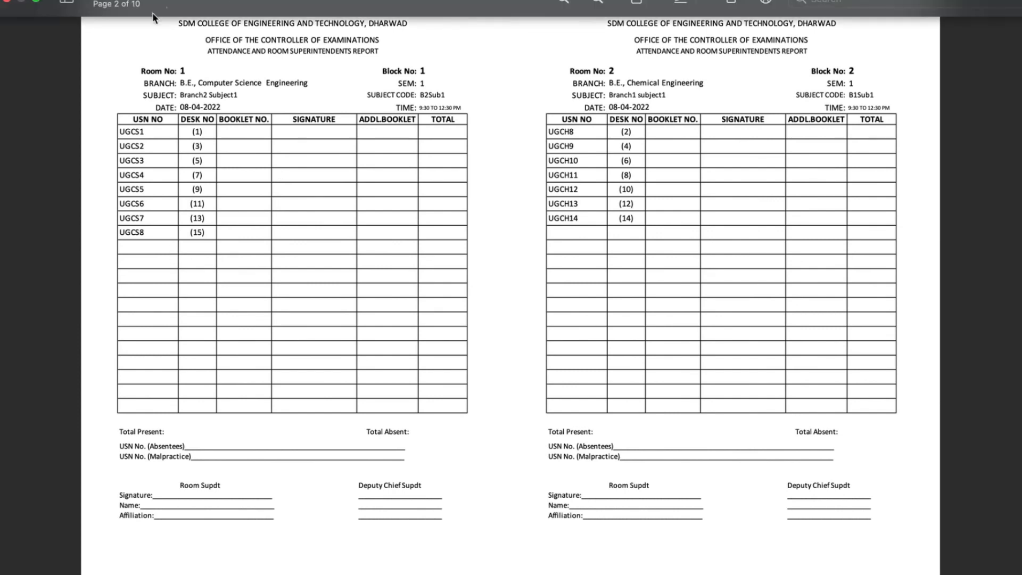
left_click(79, 4)
left_click(92, 150)
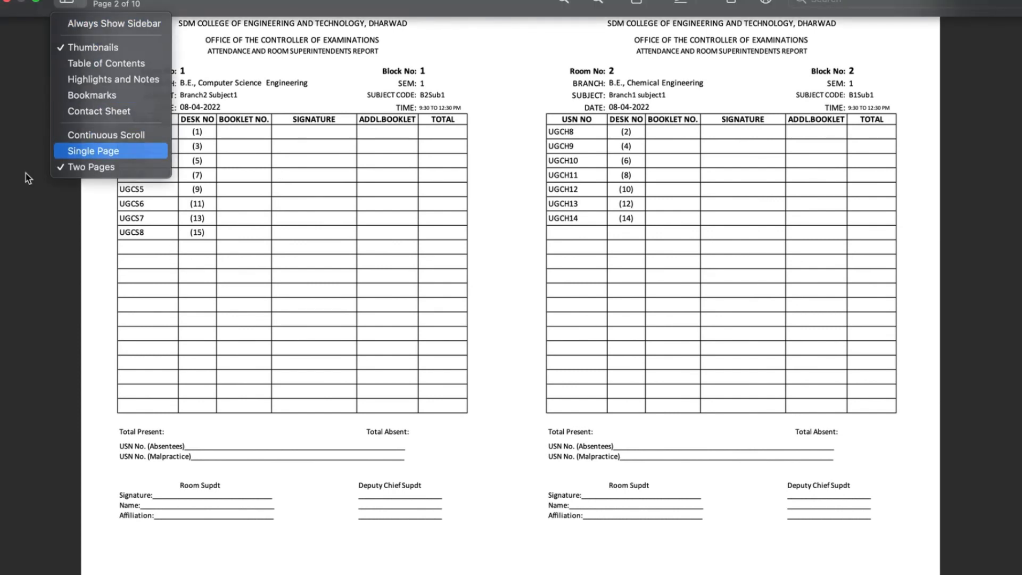
- Page through each room's attendance sheet in the PDF, then return to the workbook
key("Right")
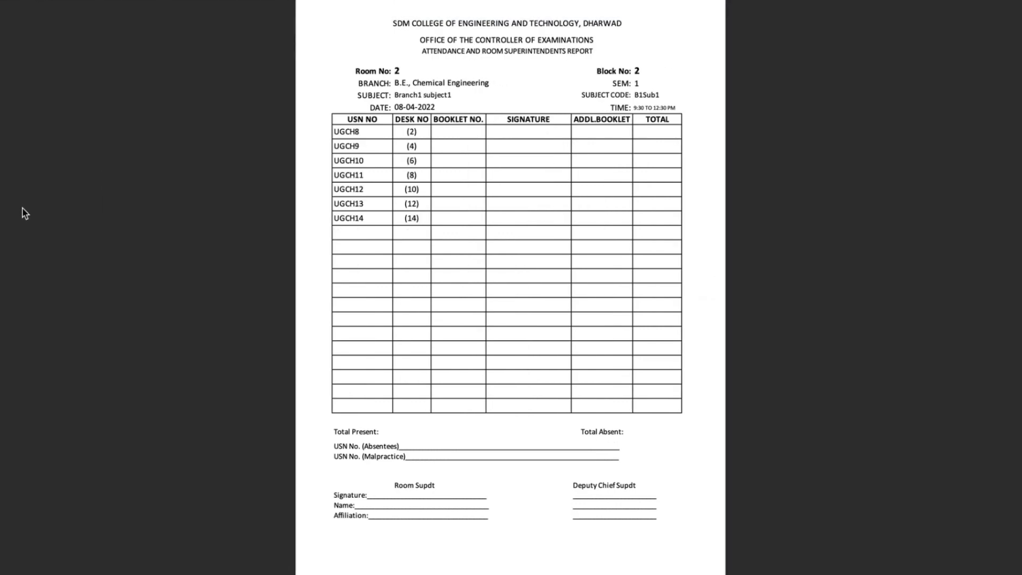
key("Right")
key("Right")
key("Right")
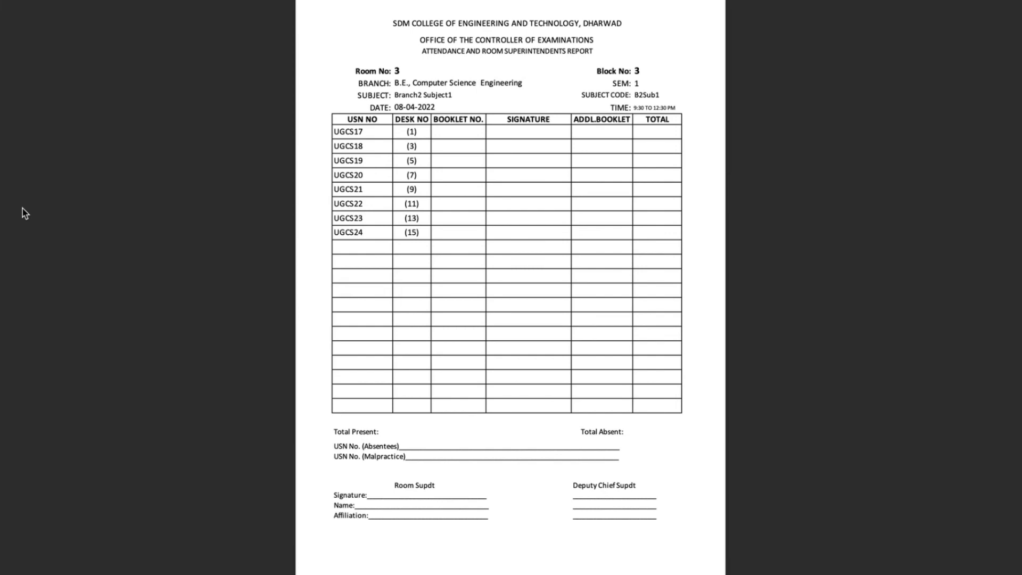
key("Right")
key("Right")
key("Right")
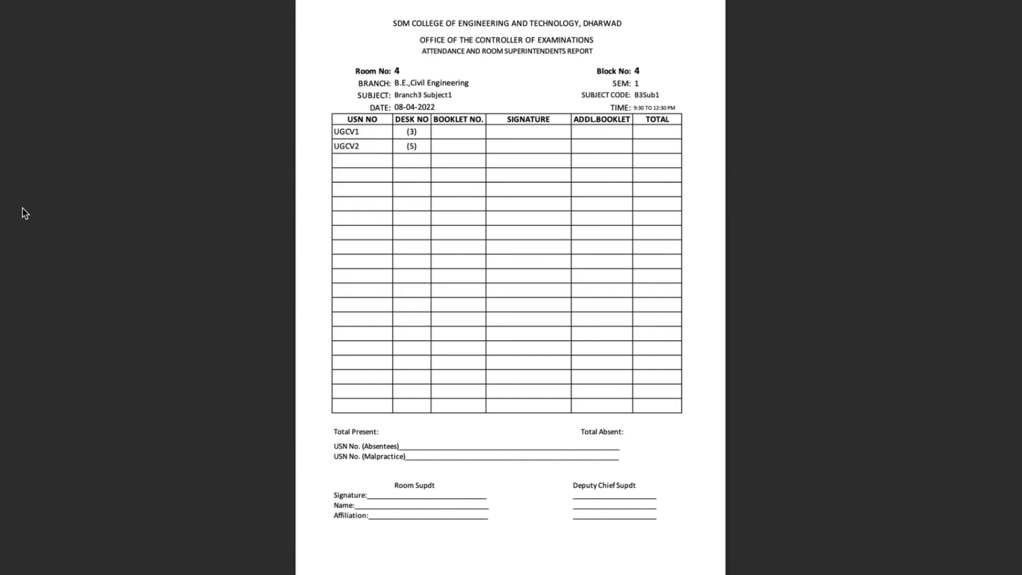
key("Right")
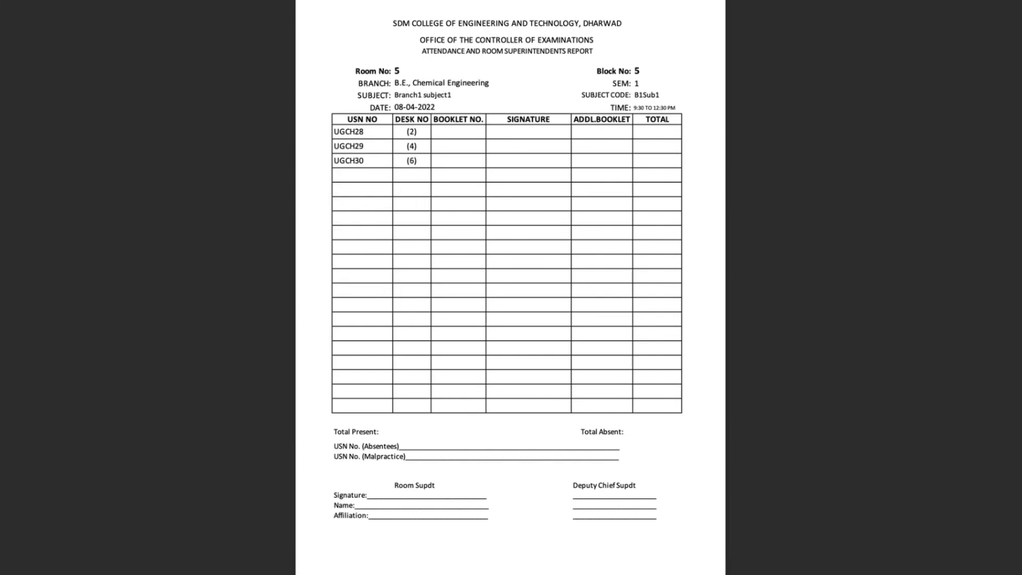
key("ctrl+Right")
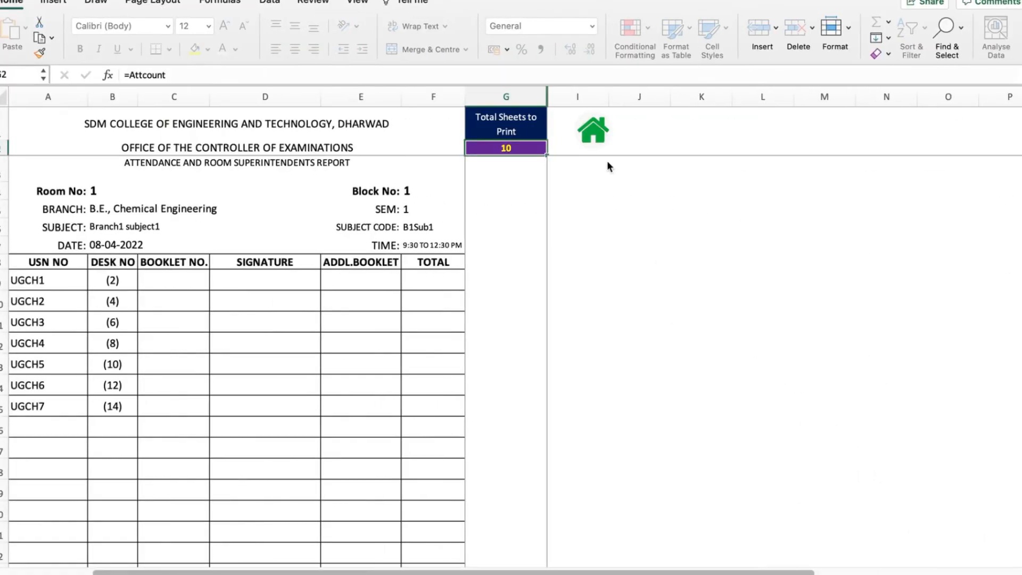
- Go home, open the Hall wise Students Count sheet to review room student counts and total, then return home
left_click(598, 138)
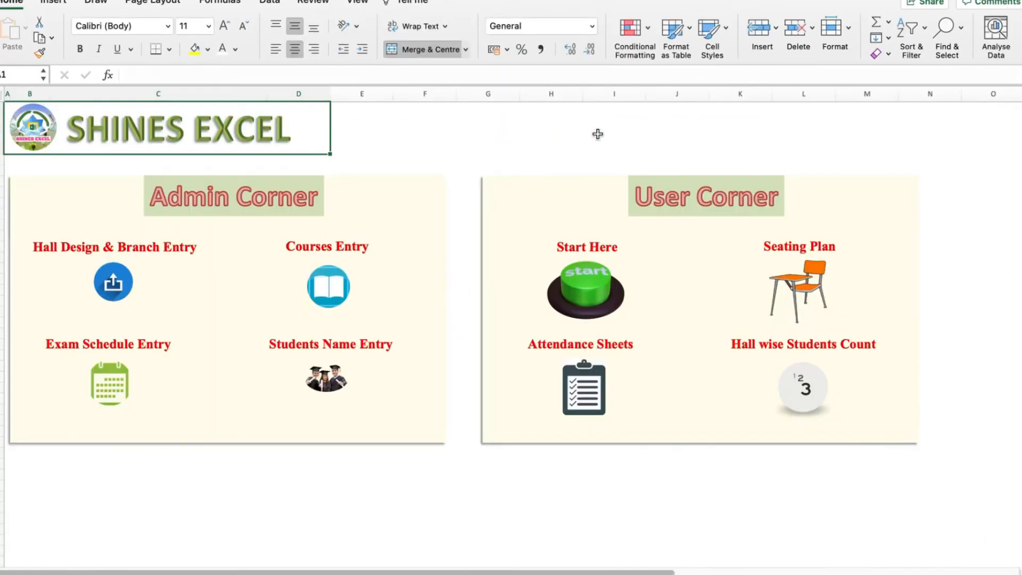
left_click(805, 390)
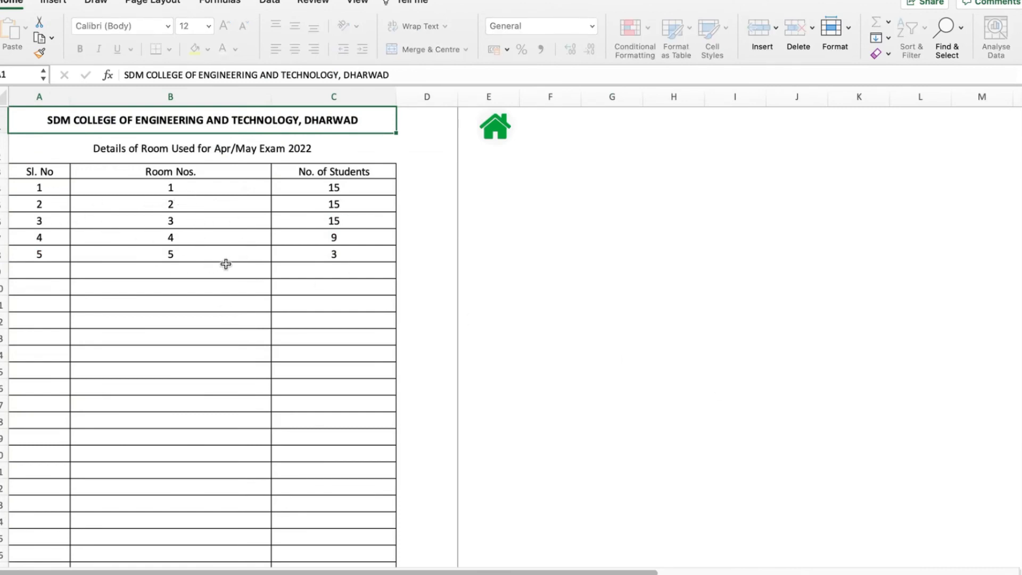
scroll(356, 298, "down", 10)
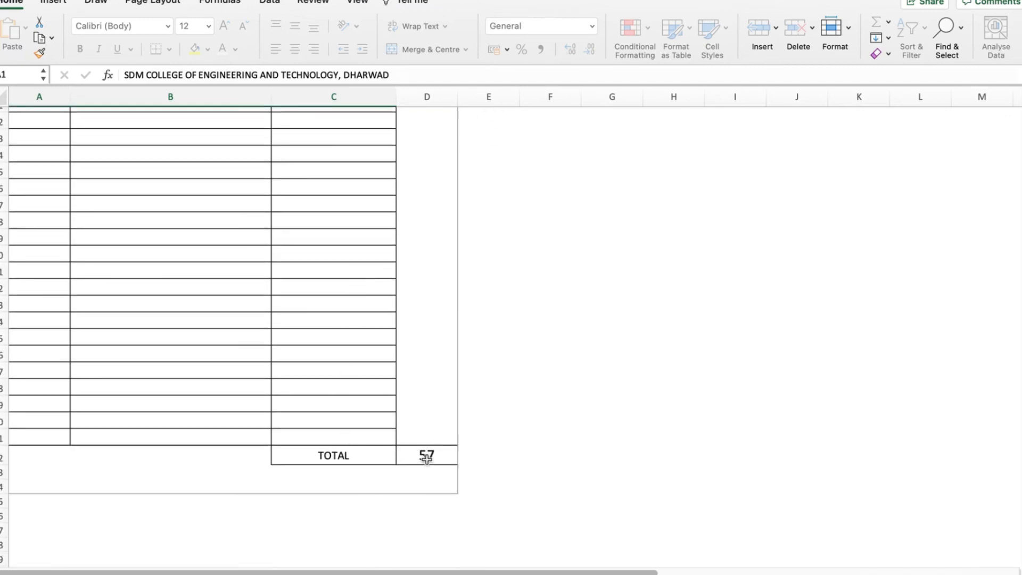
scroll(418, 374, "up", 10)
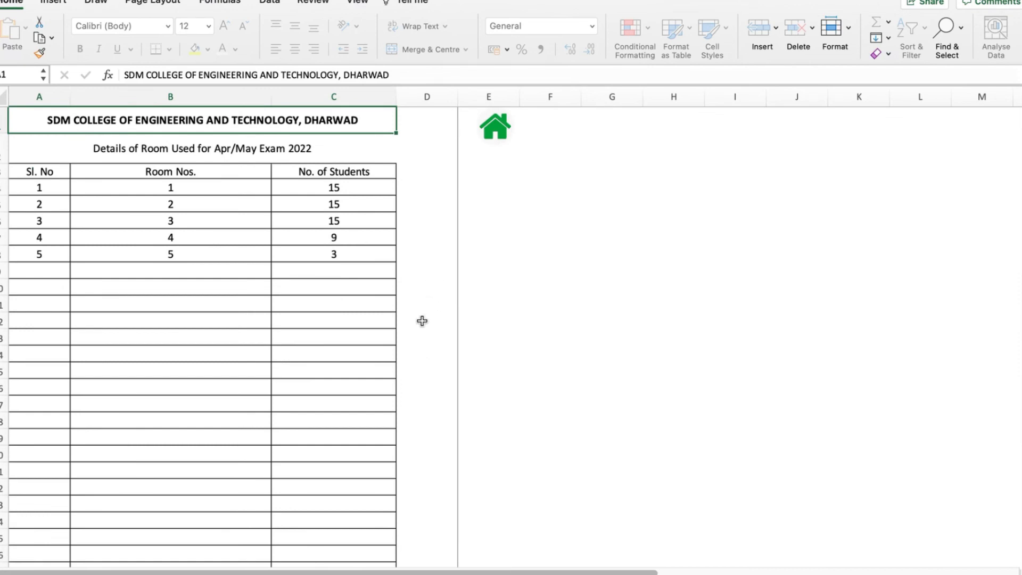
left_click(495, 131)
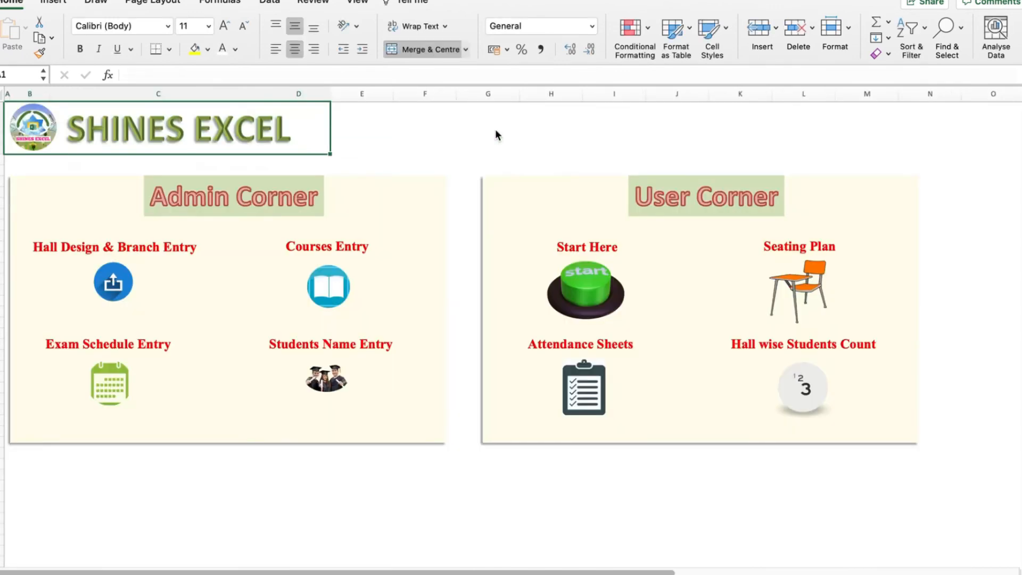